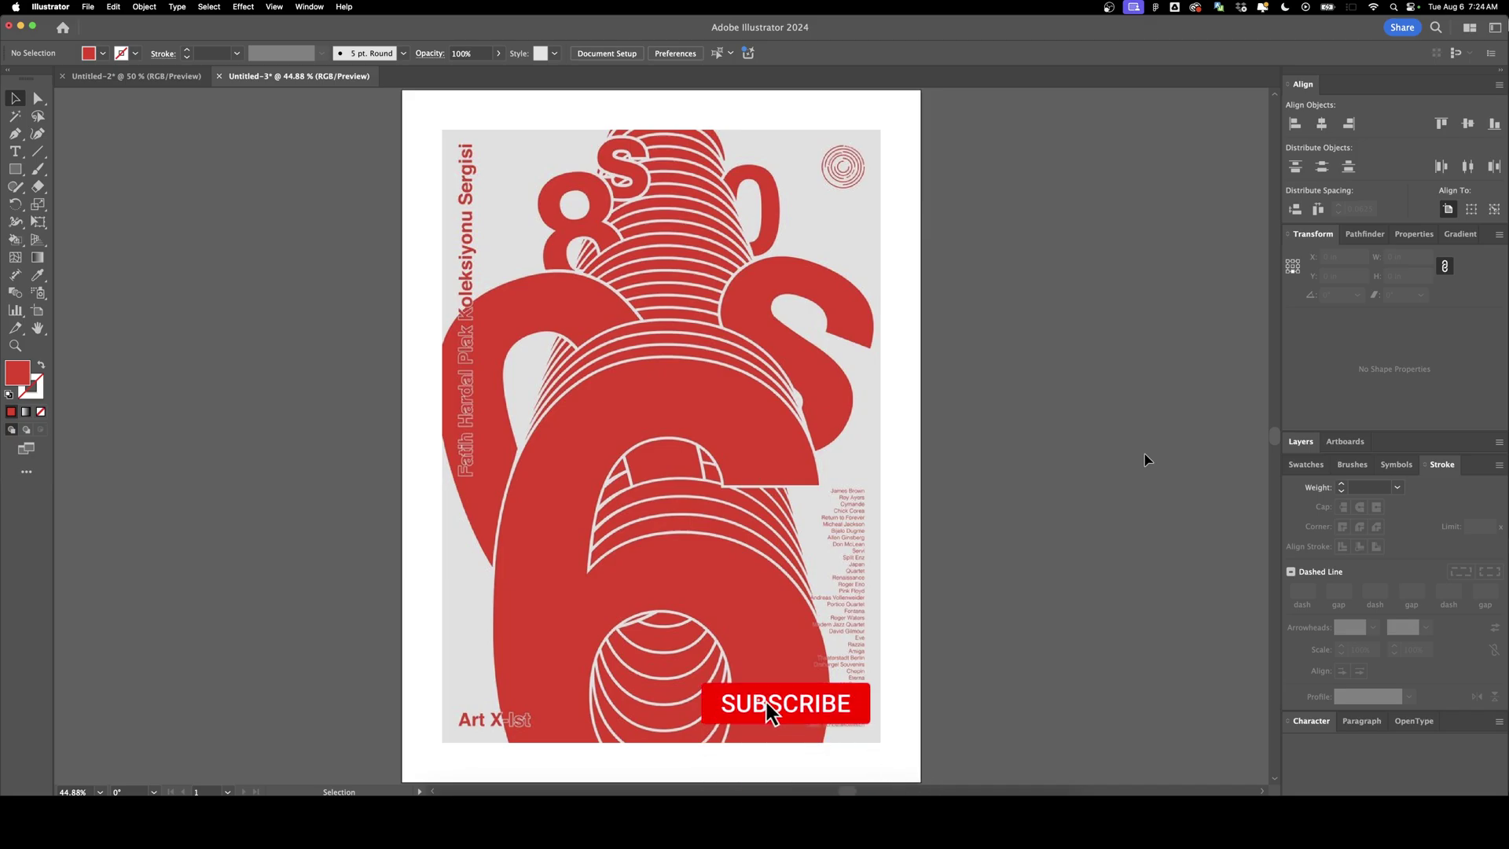
- Move the red reference poster off the artboard to the empty canvas on its right
scroll(721, 414, "down", 1)
scroll(700, 408, "right", 2)
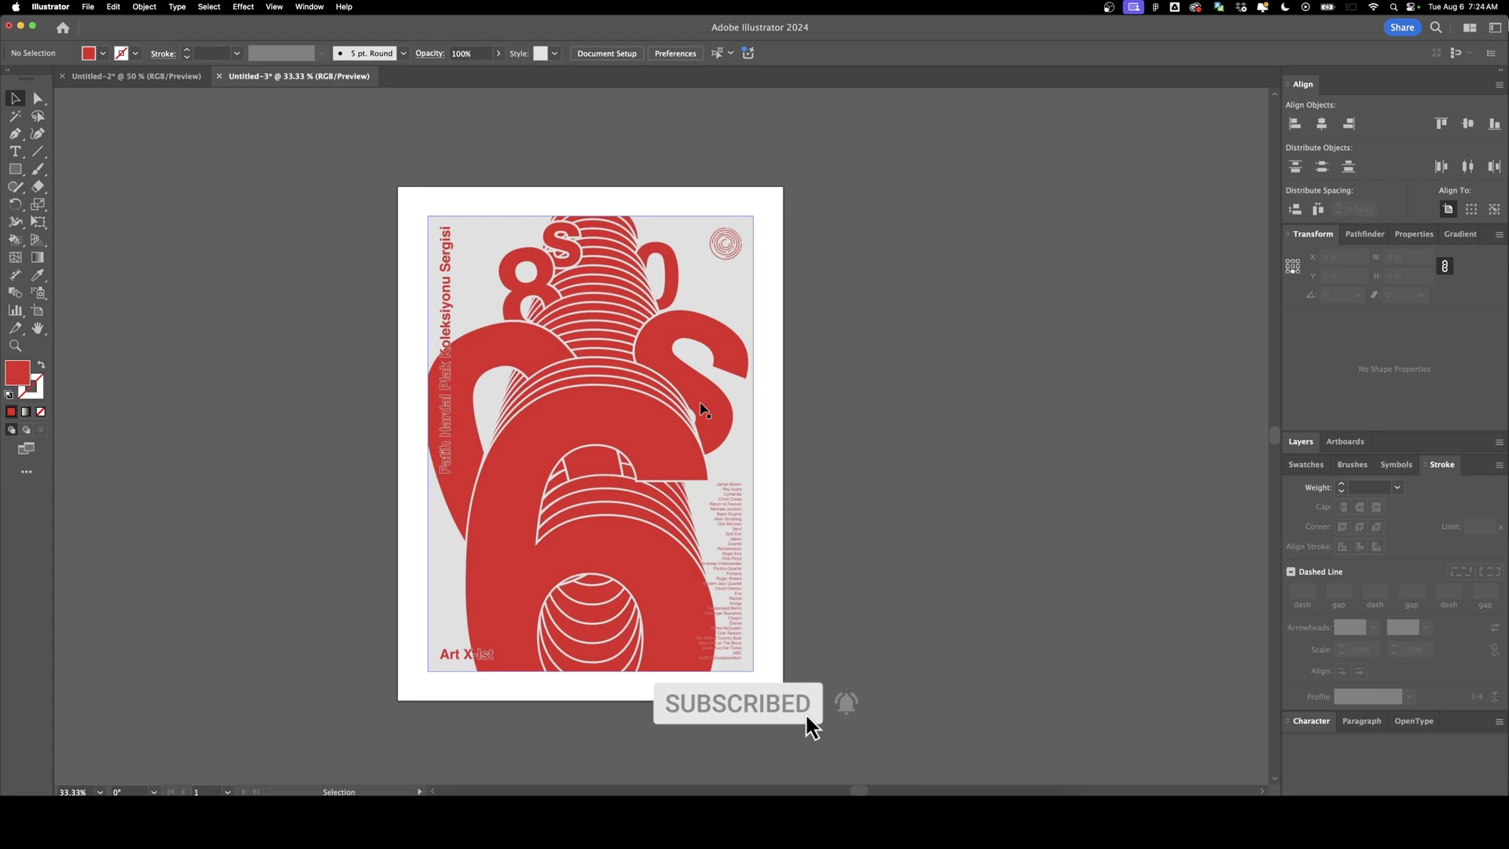
left_click_drag(550, 399, 975, 387)
left_click(723, 361)
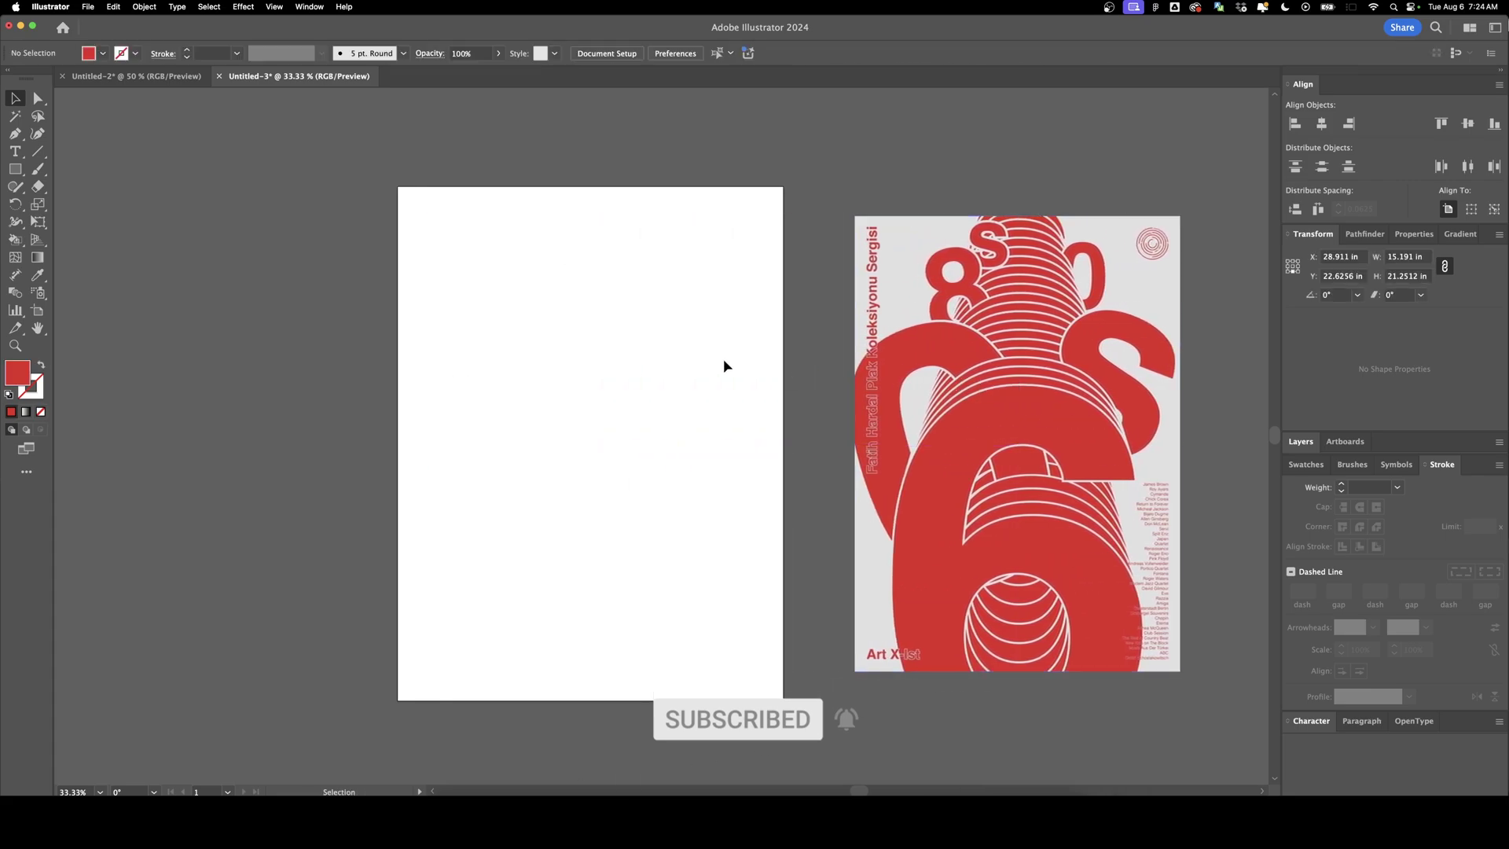
key("space")
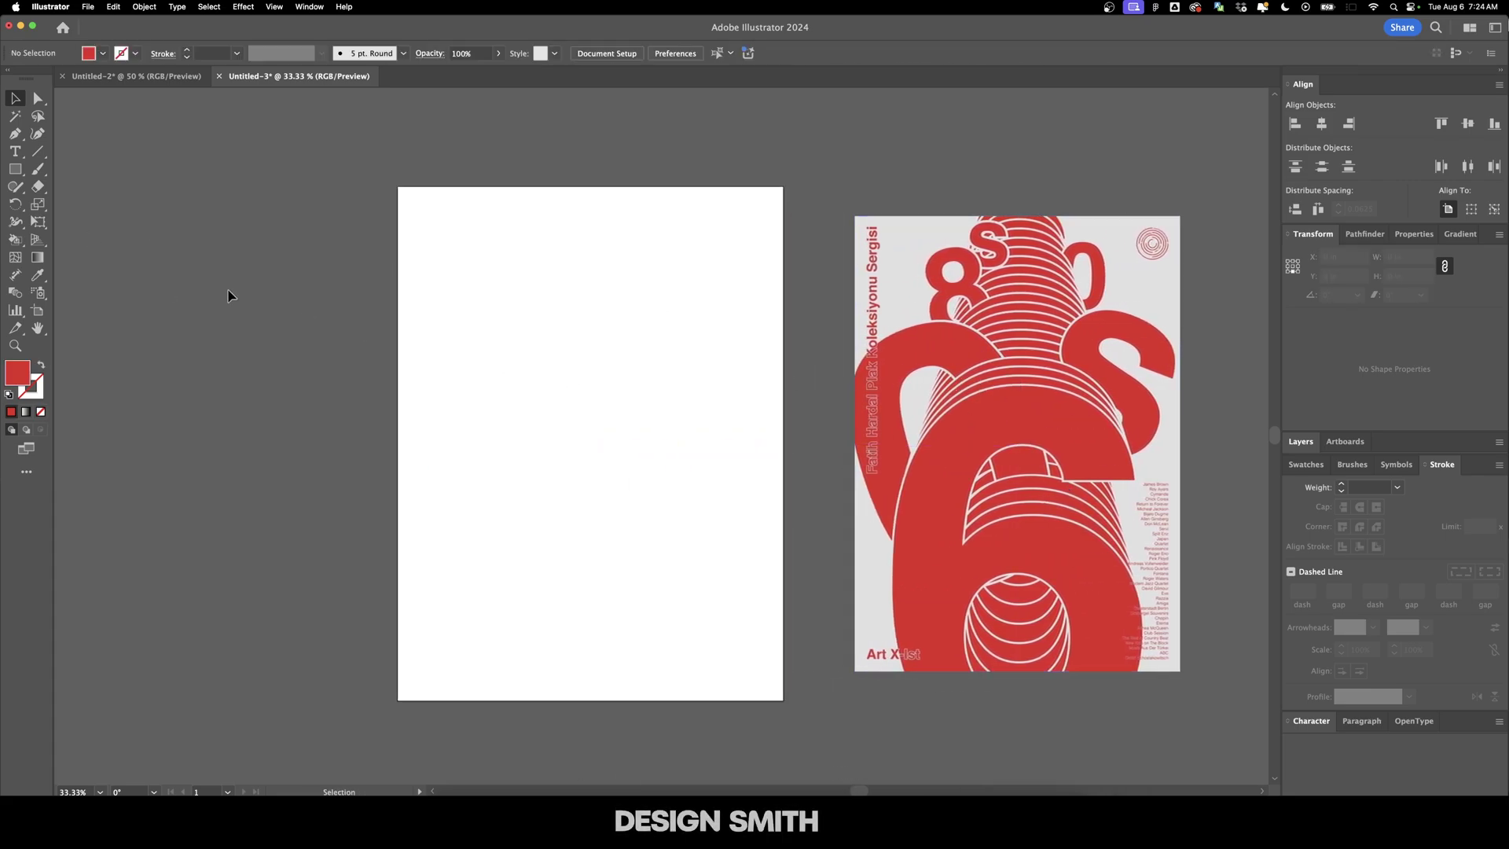
- Add the letter "m" in Inter Black on the artboard and convert it to outlines
left_click(15, 153)
left_click(437, 427)
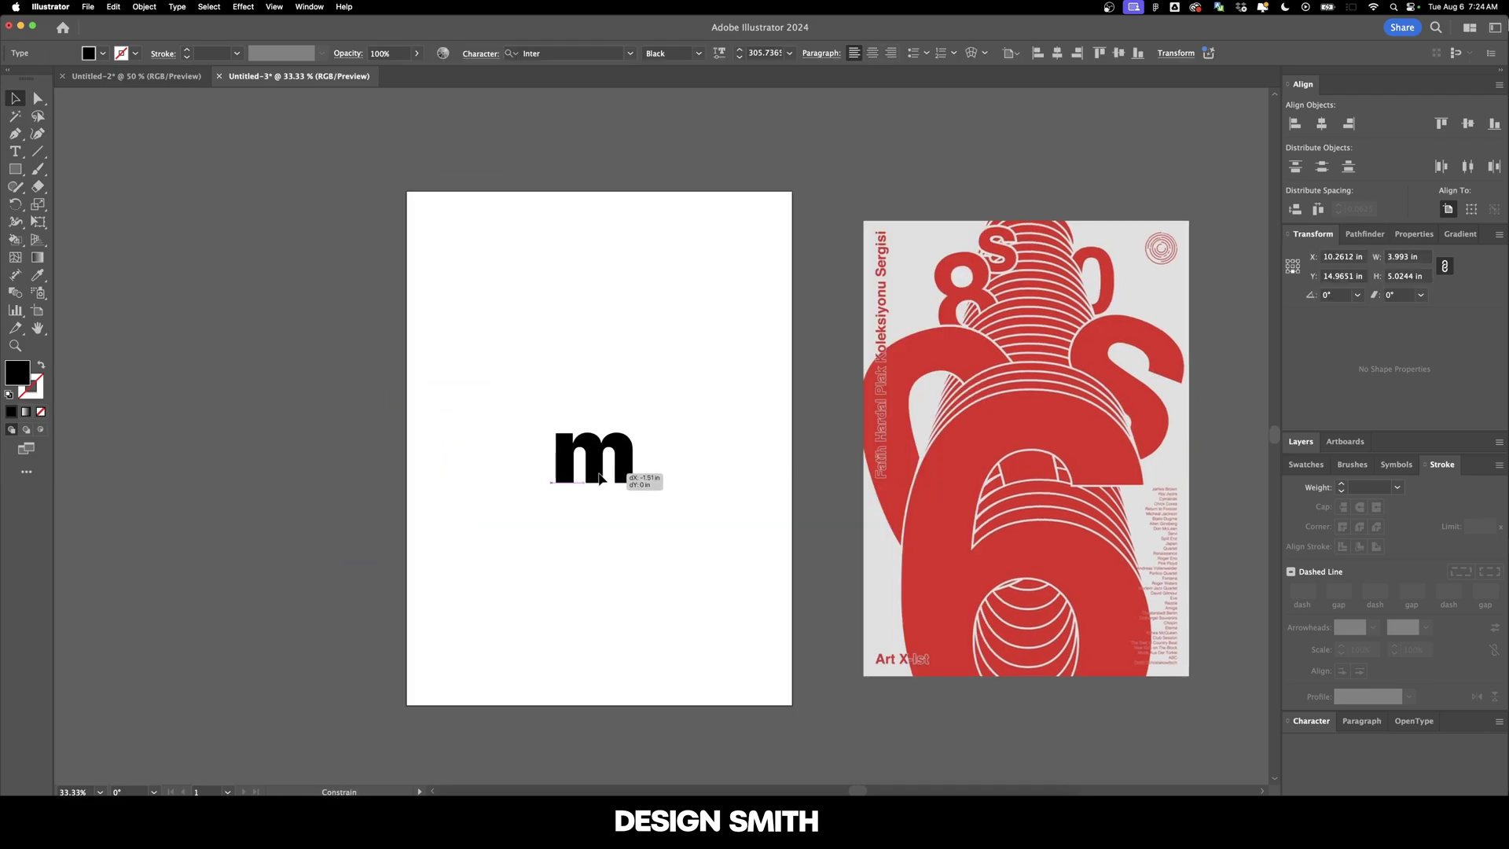
key("Escape")
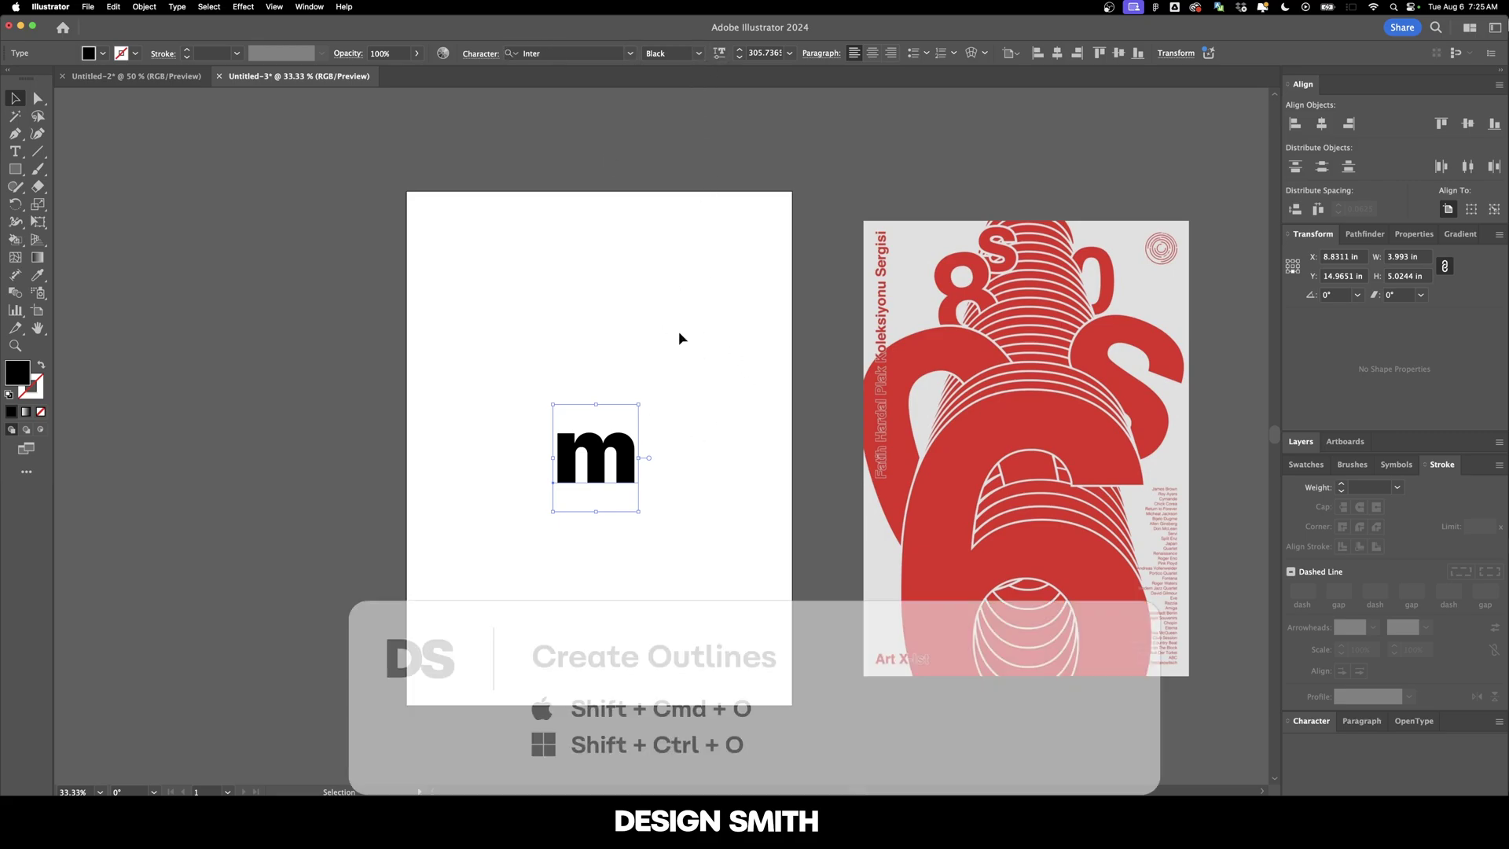
key("shift+super+o")
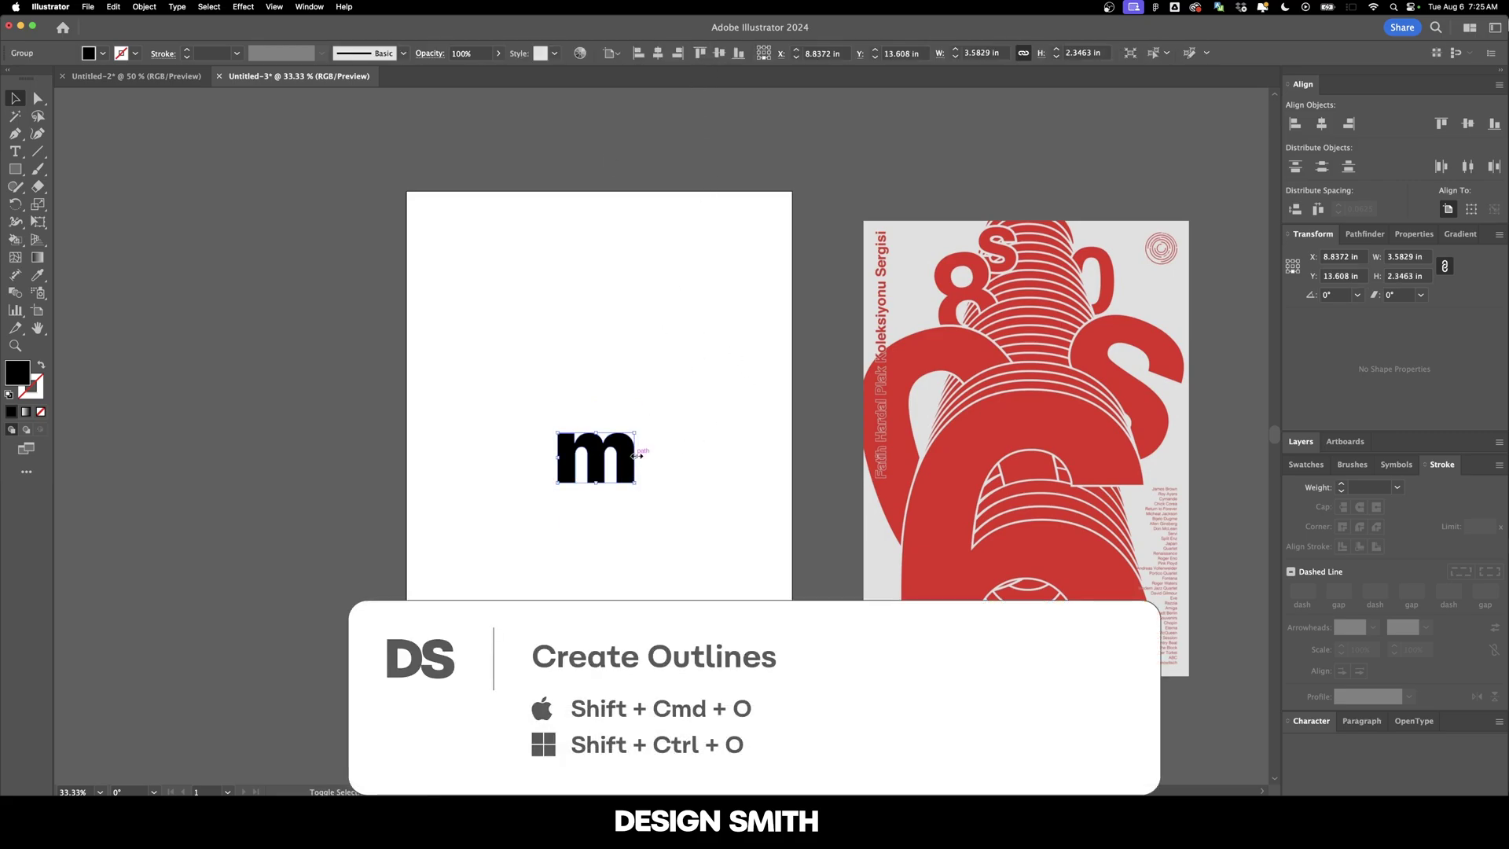
- Enlarge the outlined m to about 12.65 in wide and align it to the artboard's horizontal centre and bottom edge
left_click_drag(635, 458, 731, 457)
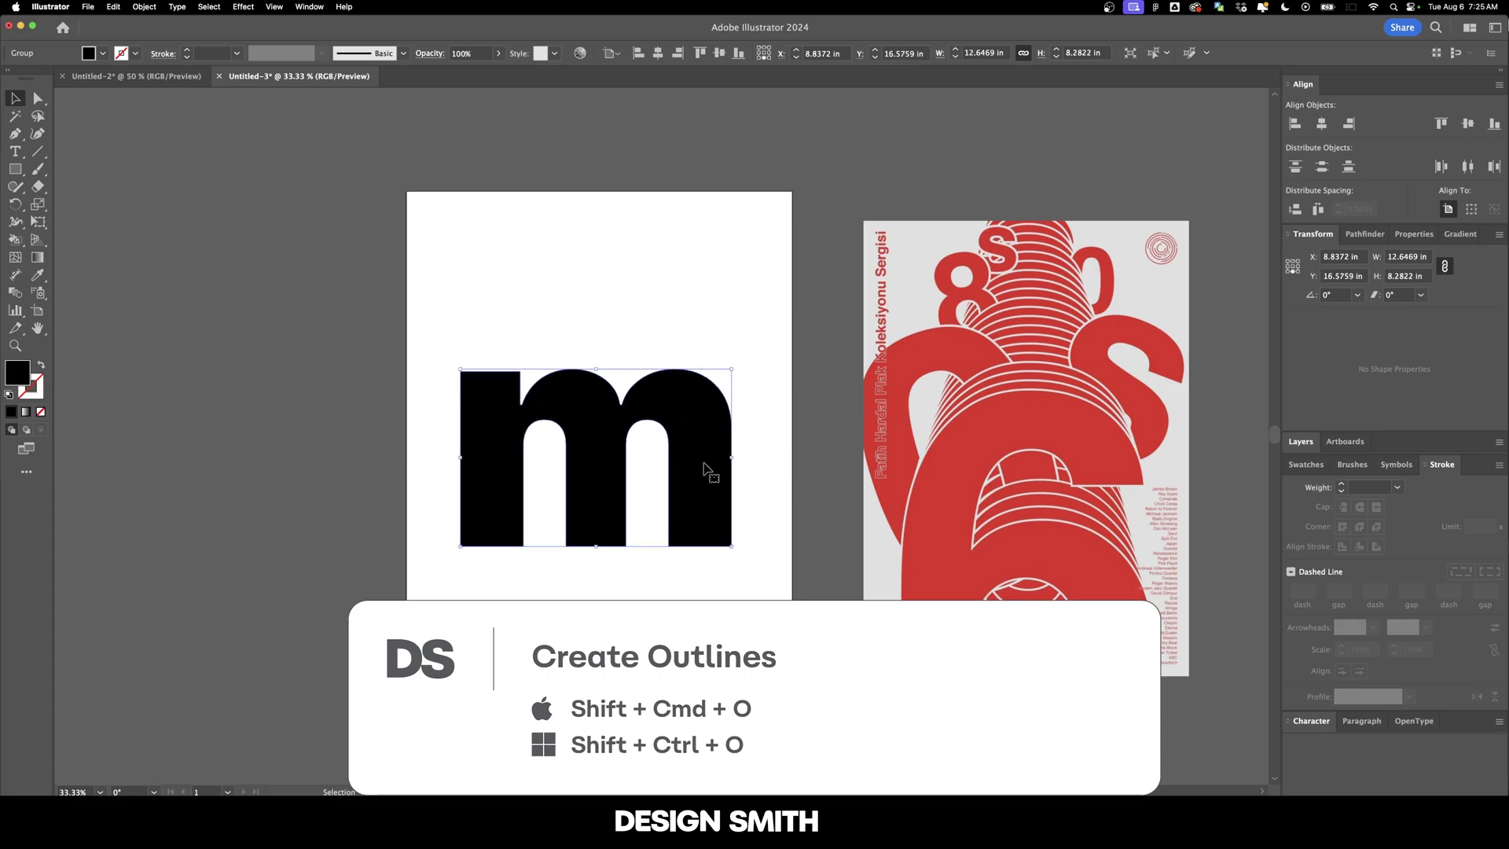
left_click(1321, 123)
left_click(1495, 124)
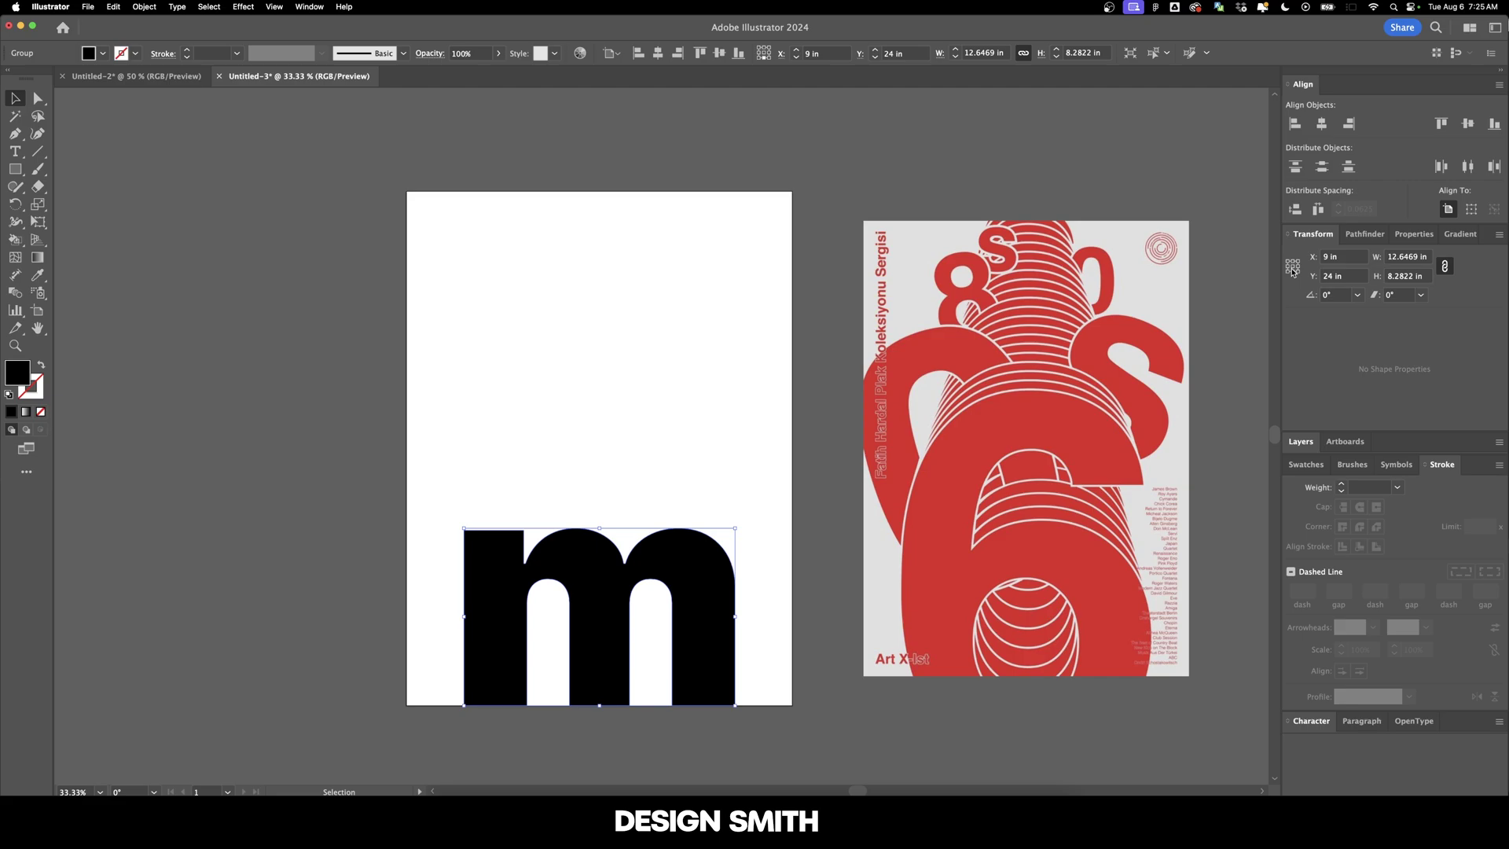
- Set the m's width to 14 in, keeping its proportions and scaling it from its bottom centre
left_click(1409, 257)
type("13")
key("Return")
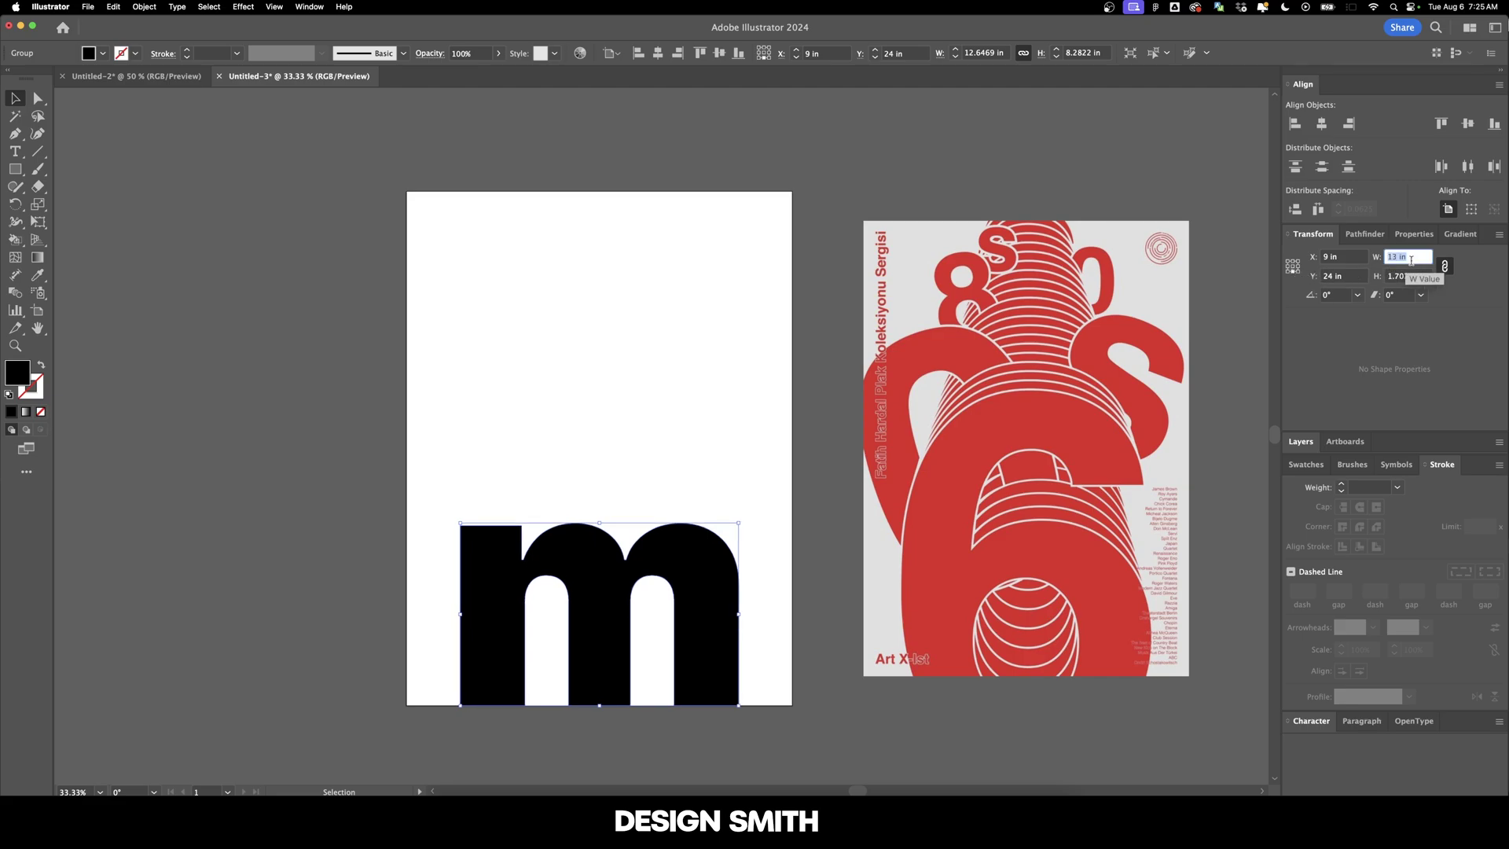
key("Up")
key("Up")
key("Up")
key("Up")
key("Up")
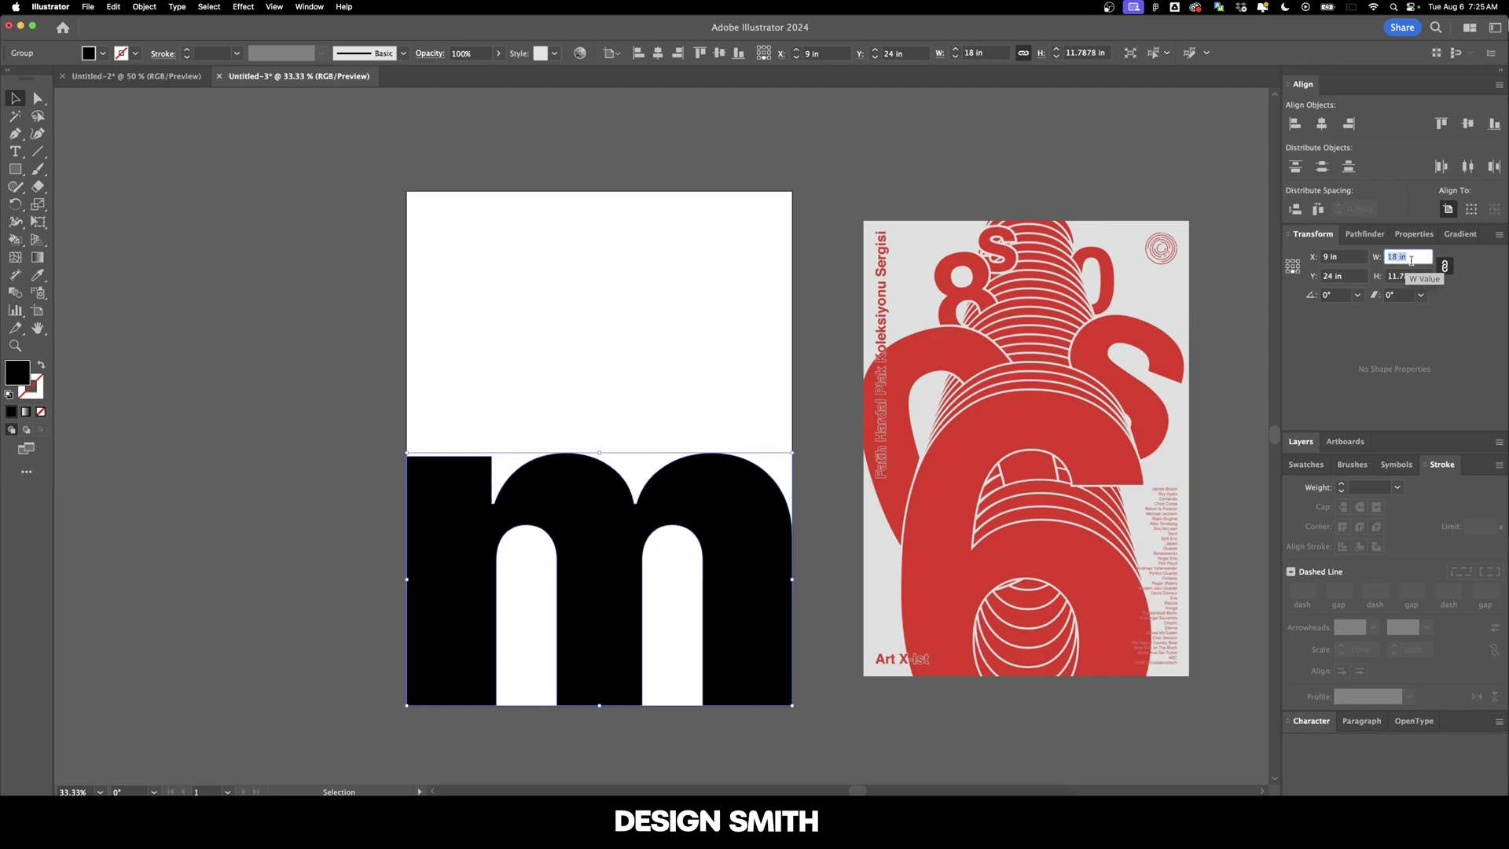
key("Down")
key("Down")
key("Down")
key("Down")
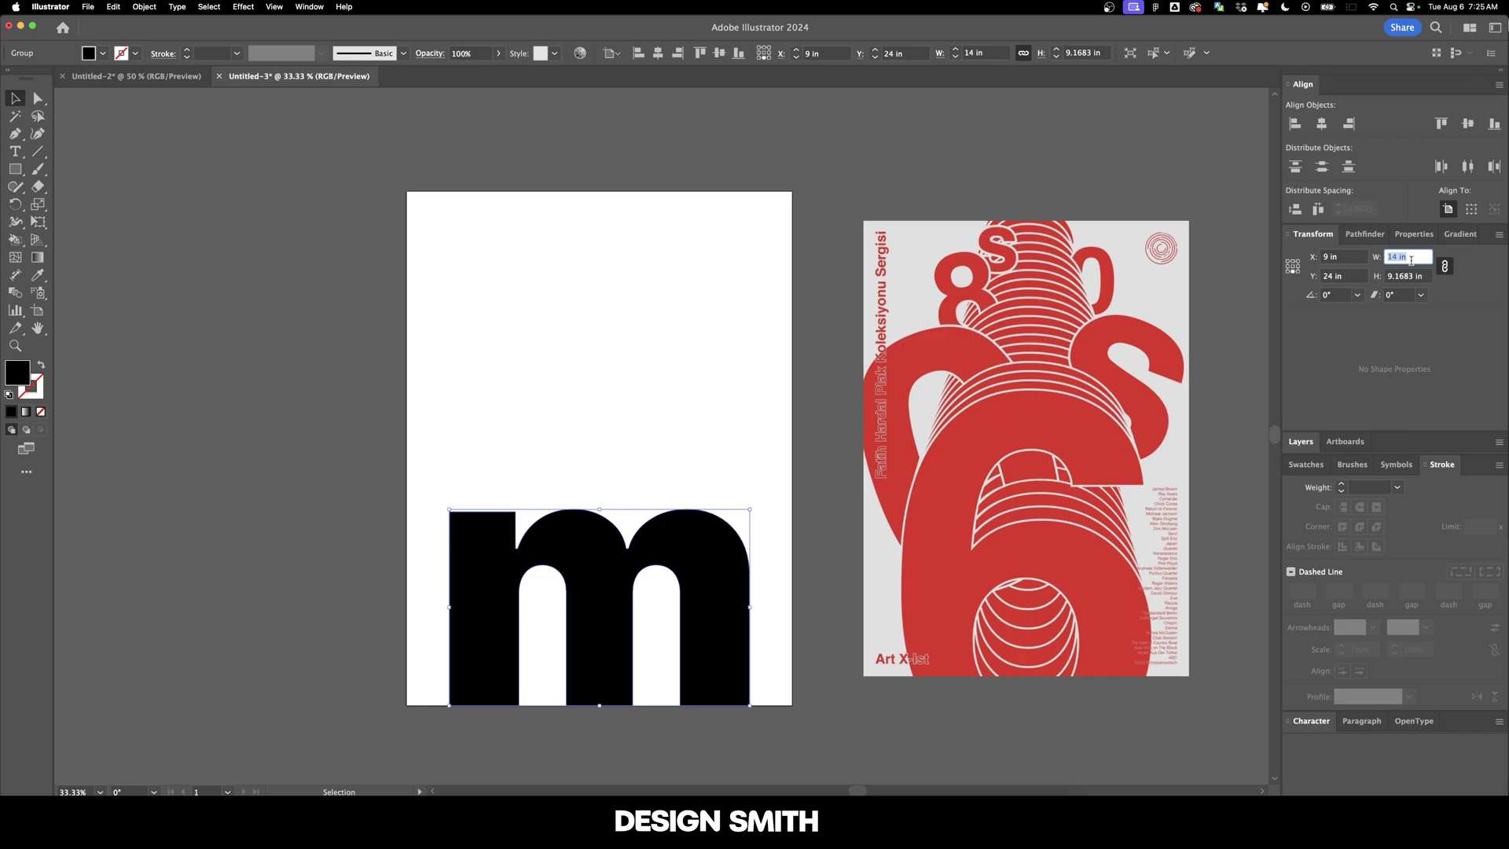
- Move the large m down by 2 in with 0 in horizontal offset
left_click(696, 560)
key("Return")
type("0")
key("Tab")
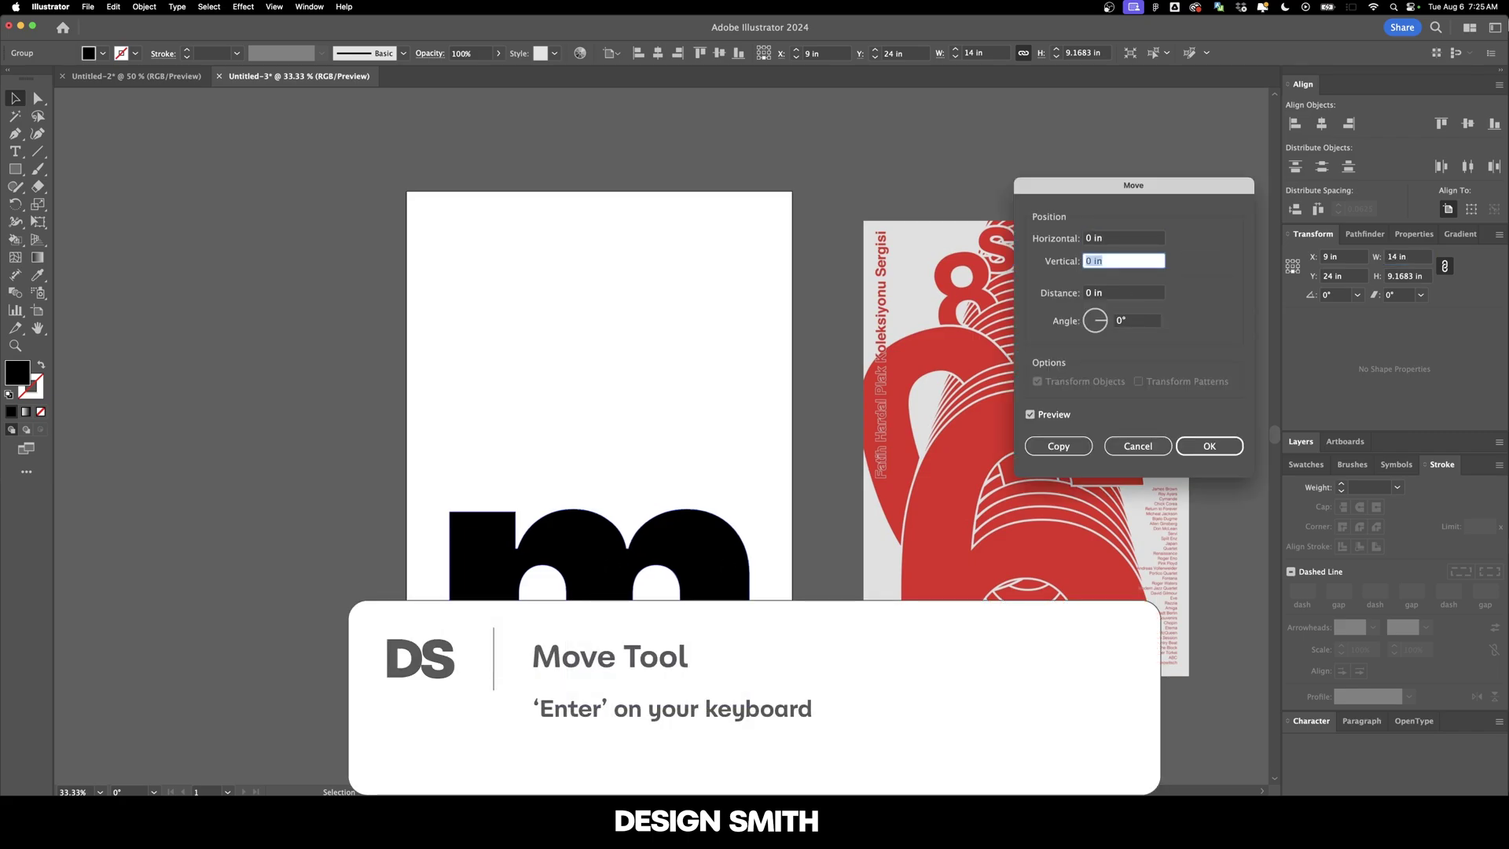
key("shift+Tab")
key("Tab")
type("2")
key("Tab")
key("shift+Tab")
key("Return")
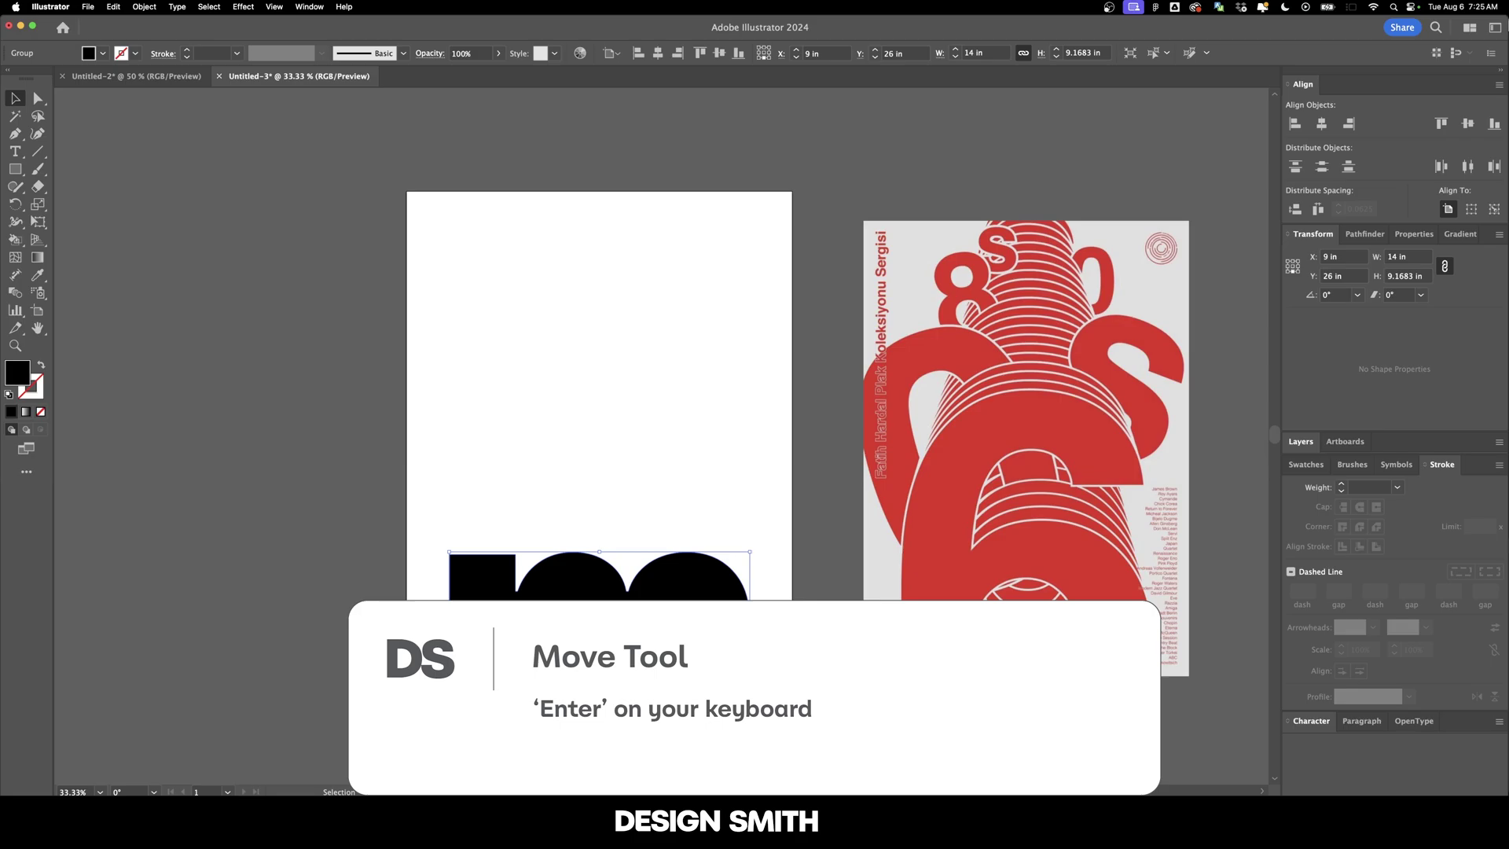
- Duplicate the large m straight up near the artboard's top and set the copy's width to 4 in
left_click_drag(486, 578, 723, 276)
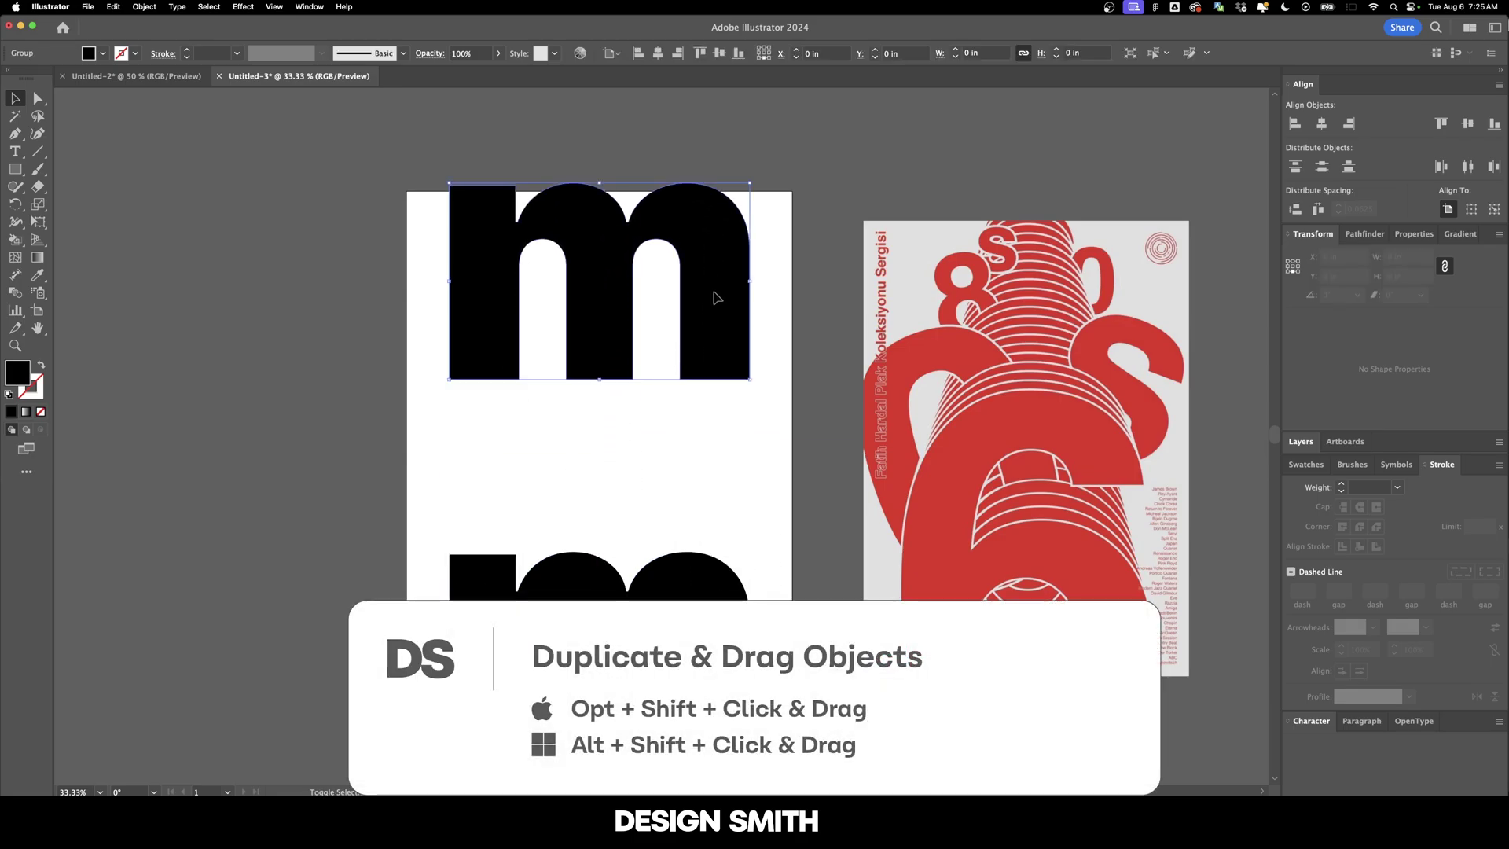
left_click(1428, 257)
key("Down")
key("Down")
key("Down")
key("Down")
key("Down")
key("Down")
key("Down")
key("Down")
key("Down")
key("Down")
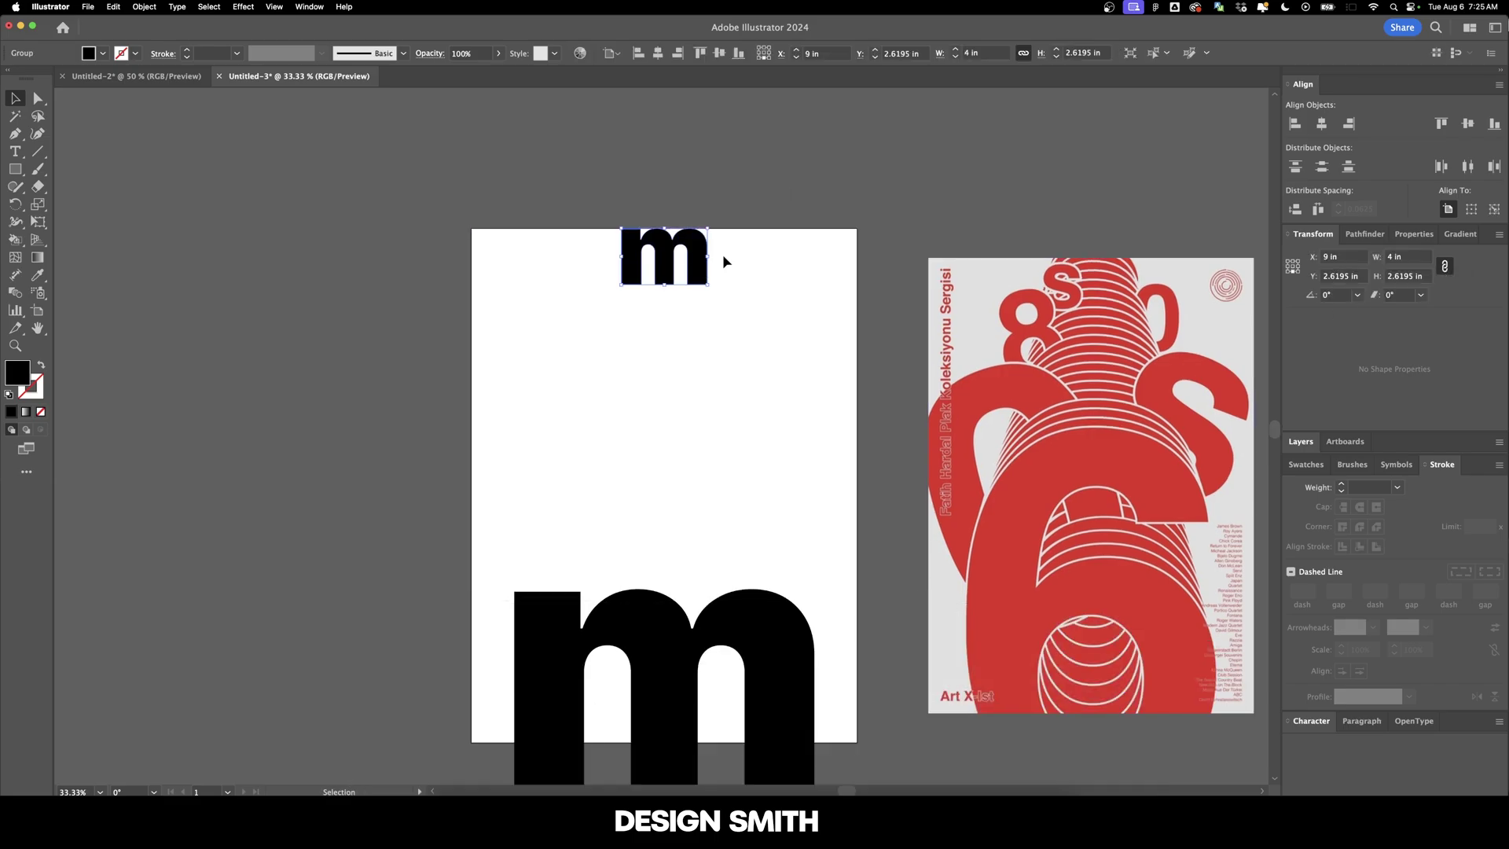
- Move the small m straight up so it extends 1 in above the artboard's top edge
key("Return")
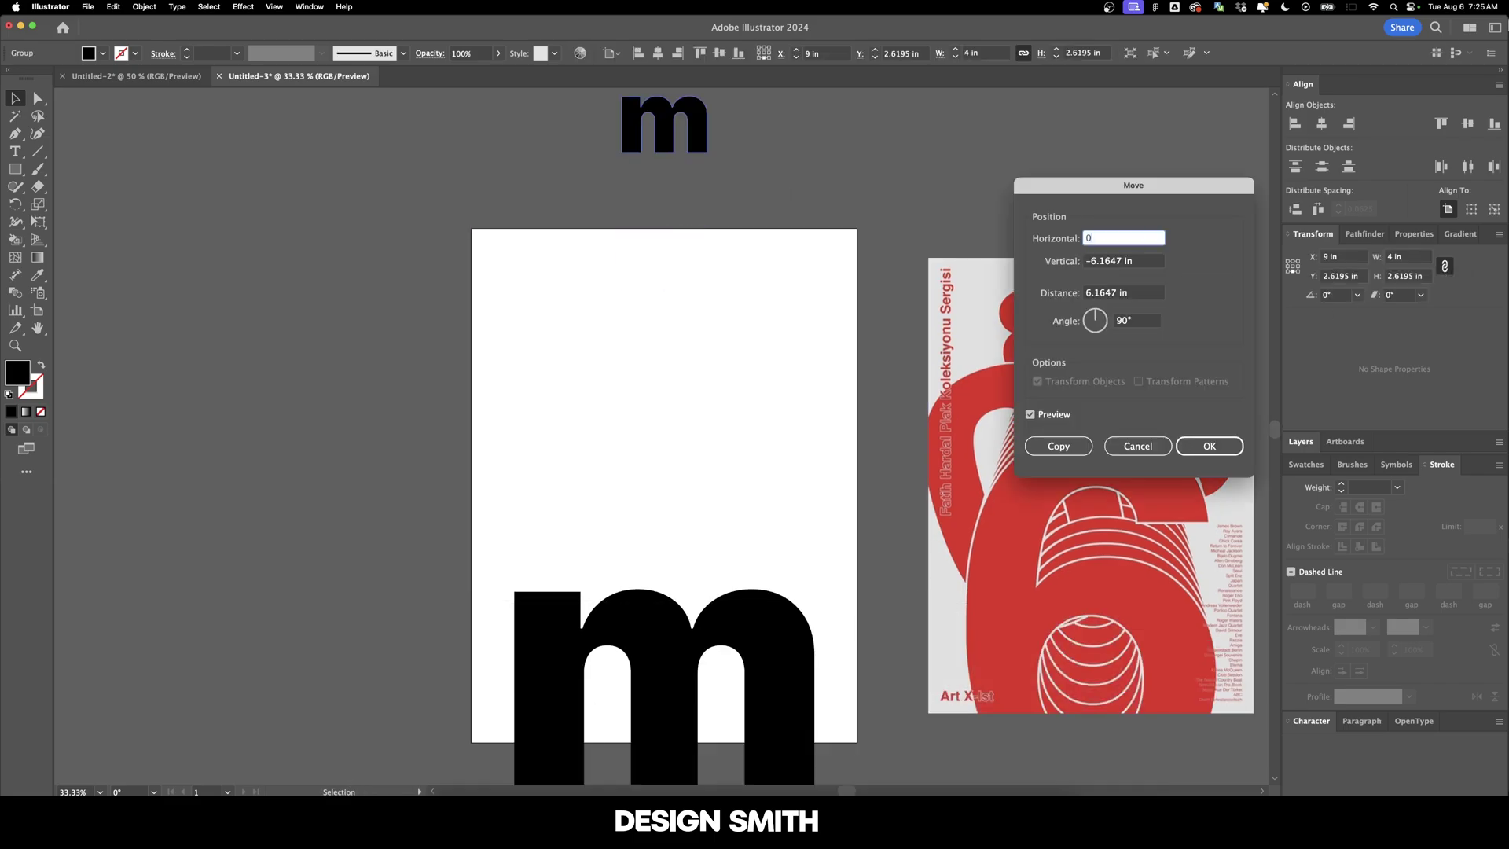
key("Tab")
type("-2")
key("Tab")
key("shift+Tab")
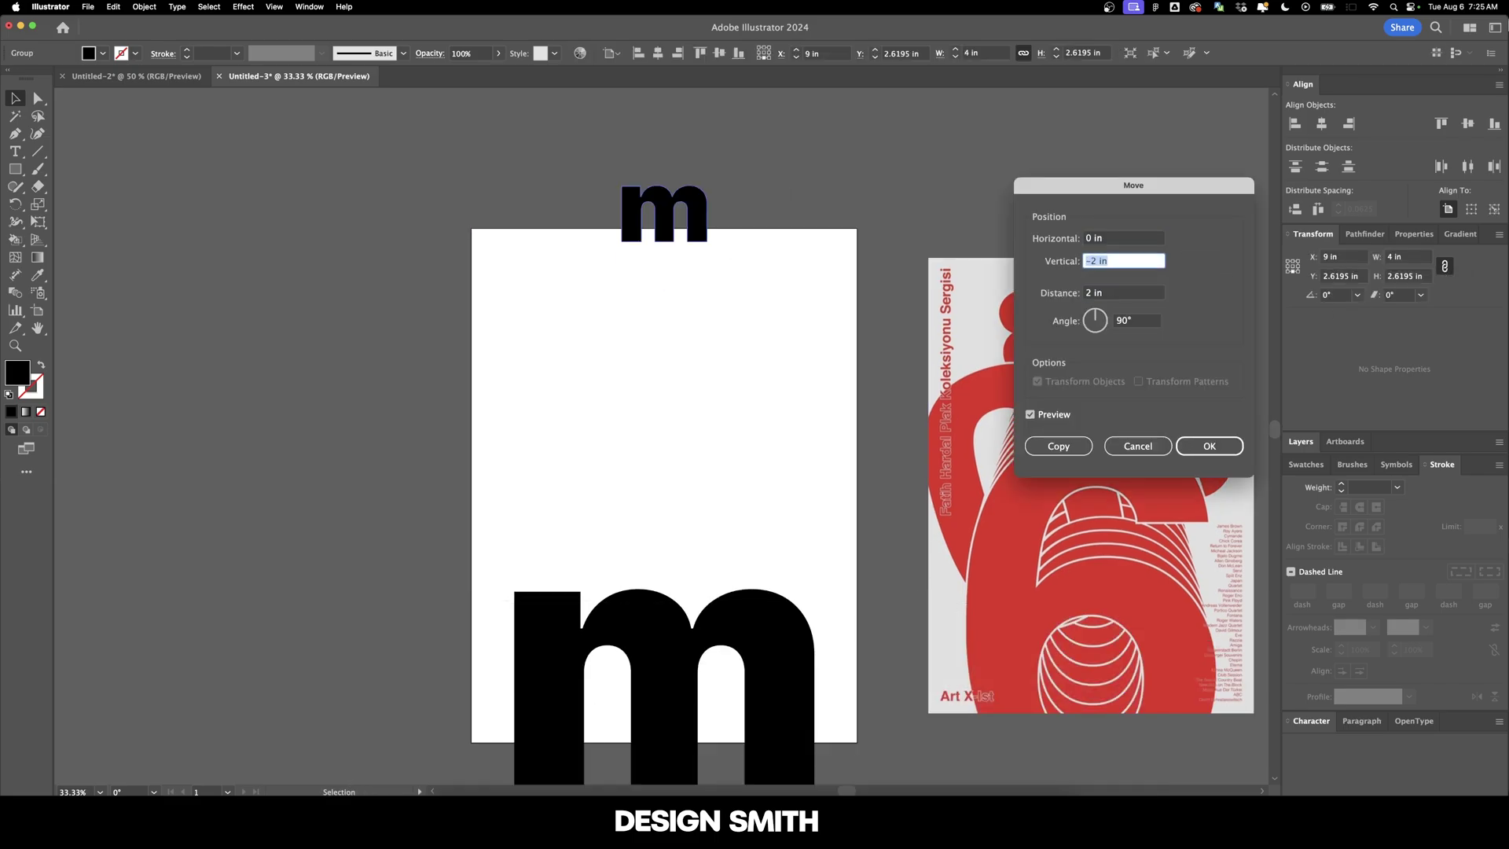
key("Up")
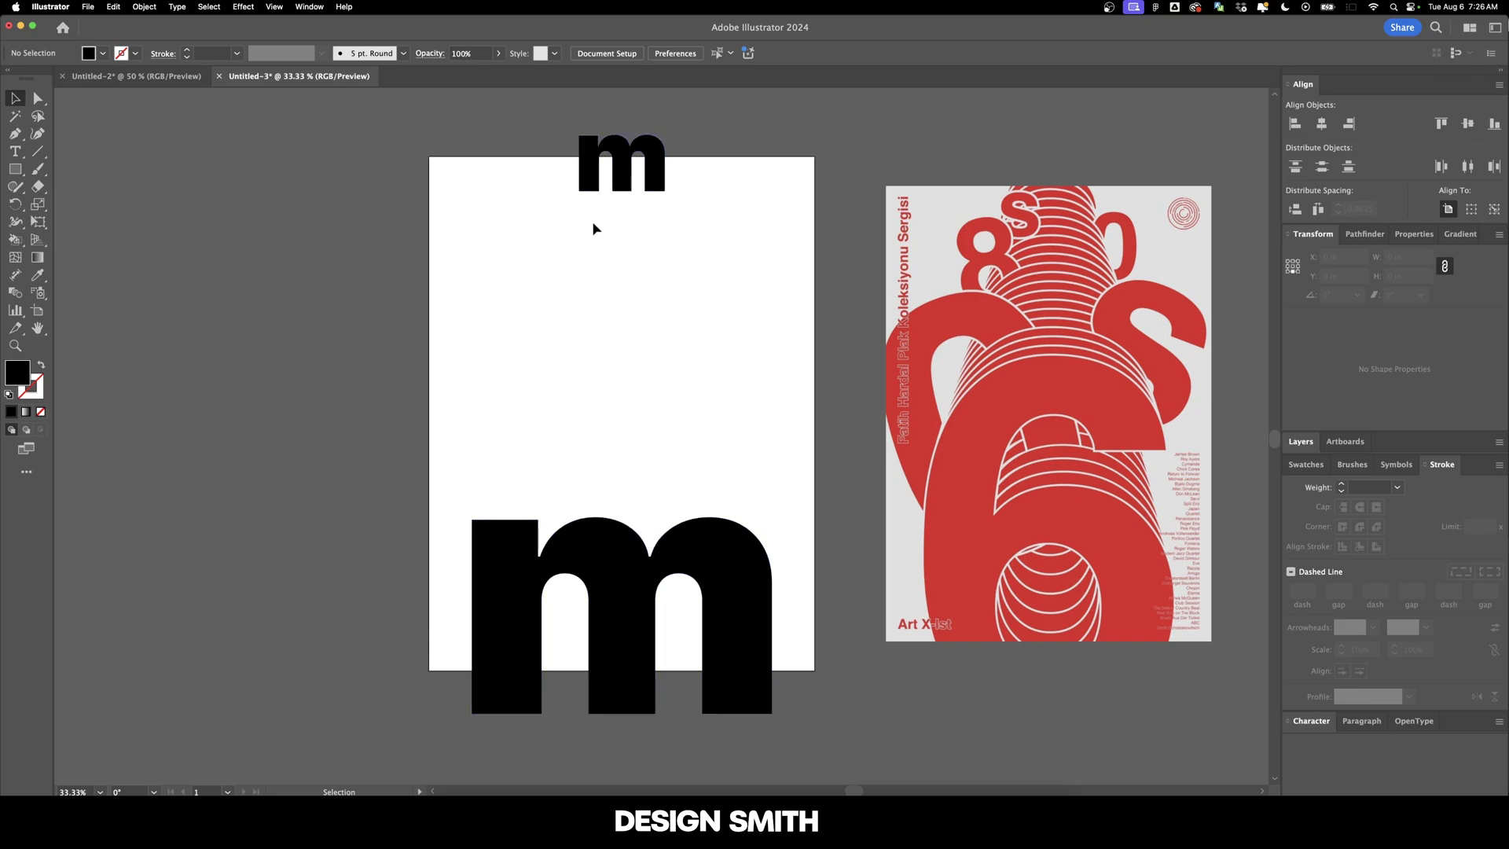
- Give both m shapes a white 6 pt stroke aligned to the outside
left_click_drag(384, 125, 732, 620)
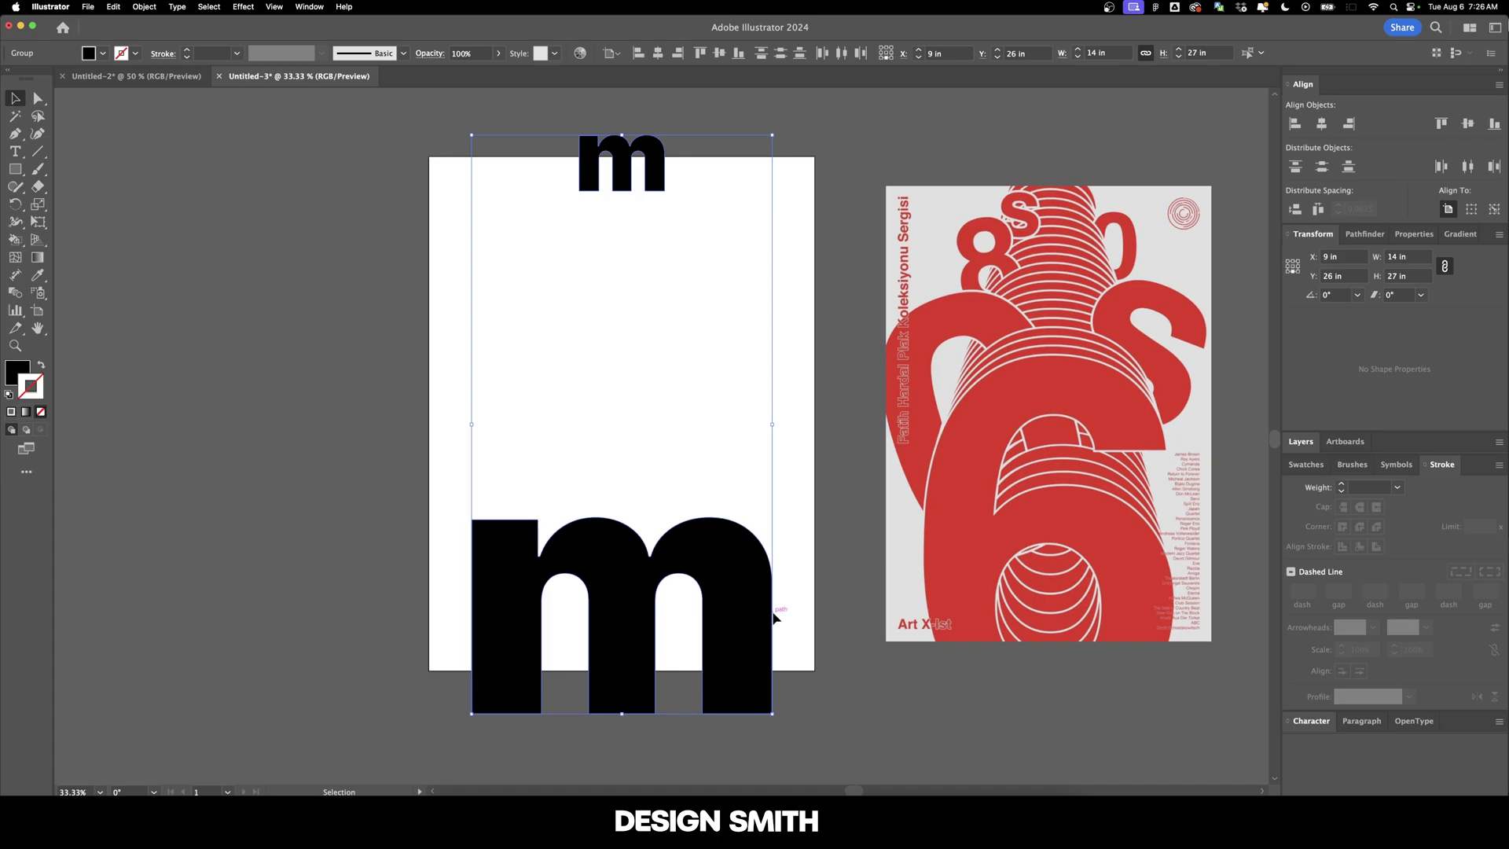
key("i")
left_click(721, 344)
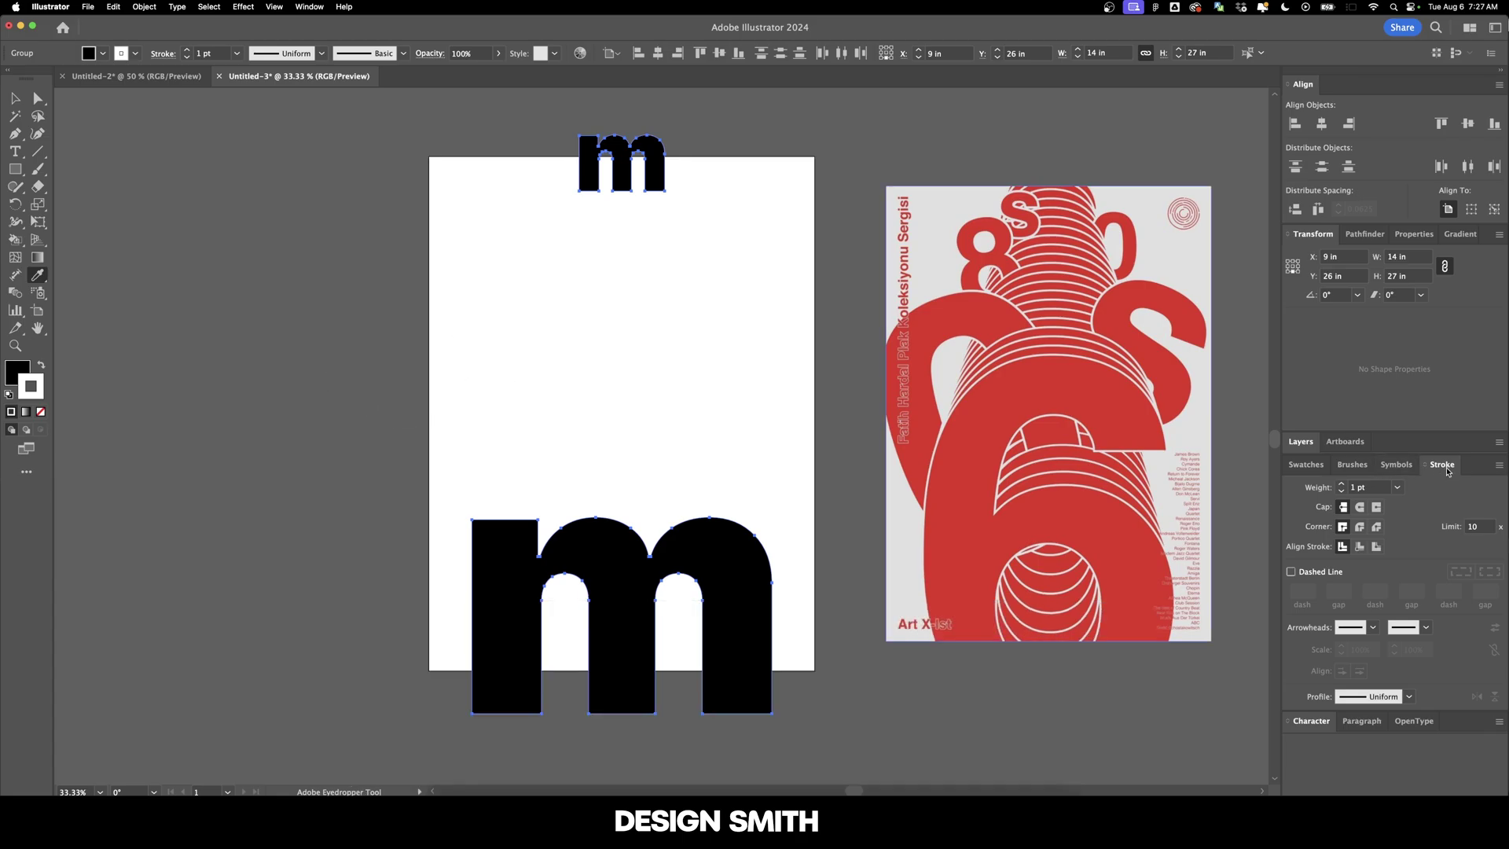
left_click(1376, 547)
left_click(1375, 491)
type("6")
key("Return")
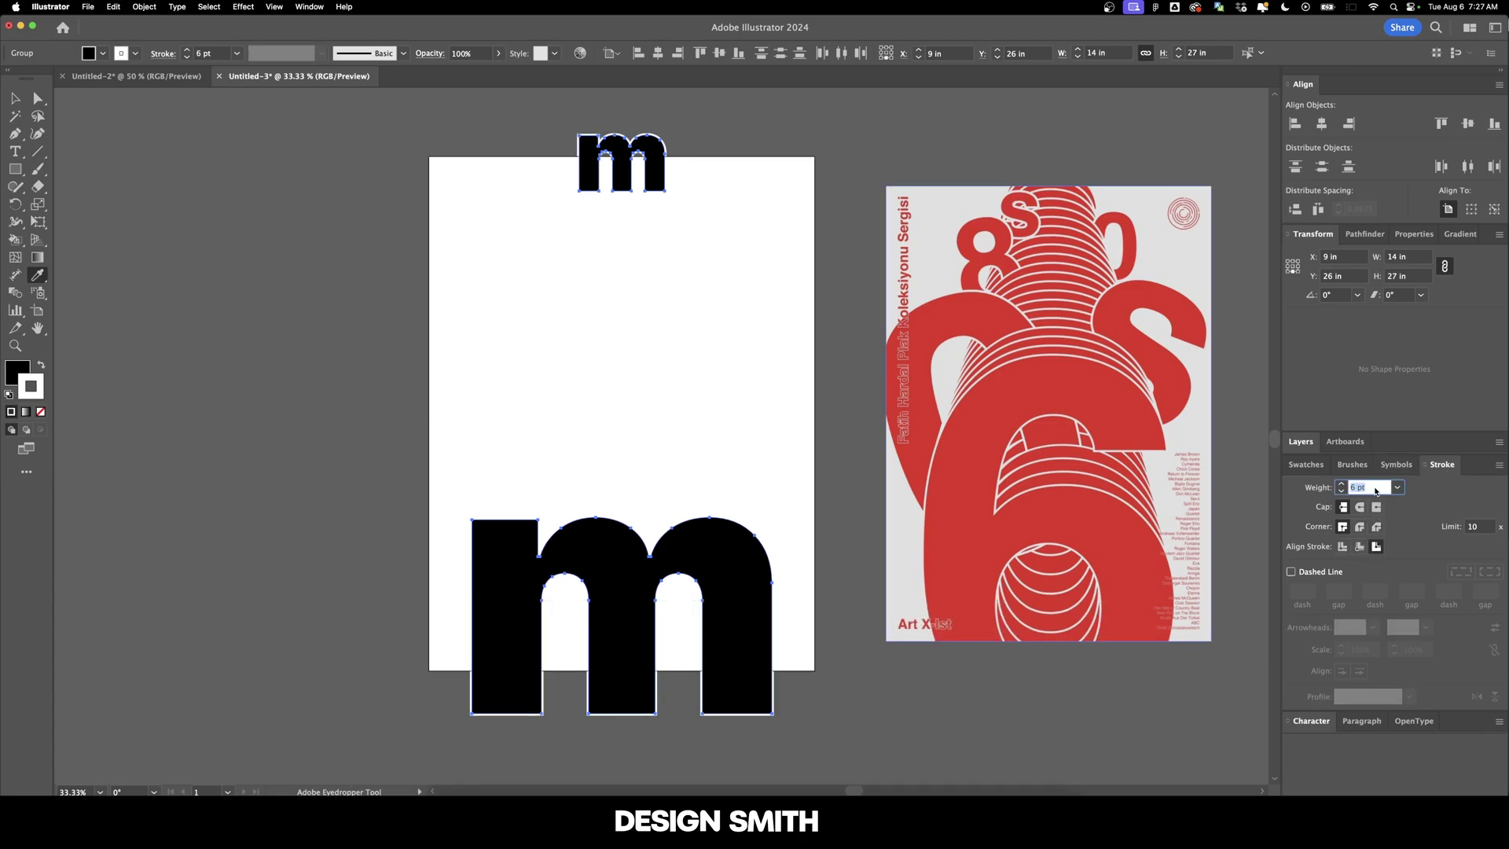
key("v")
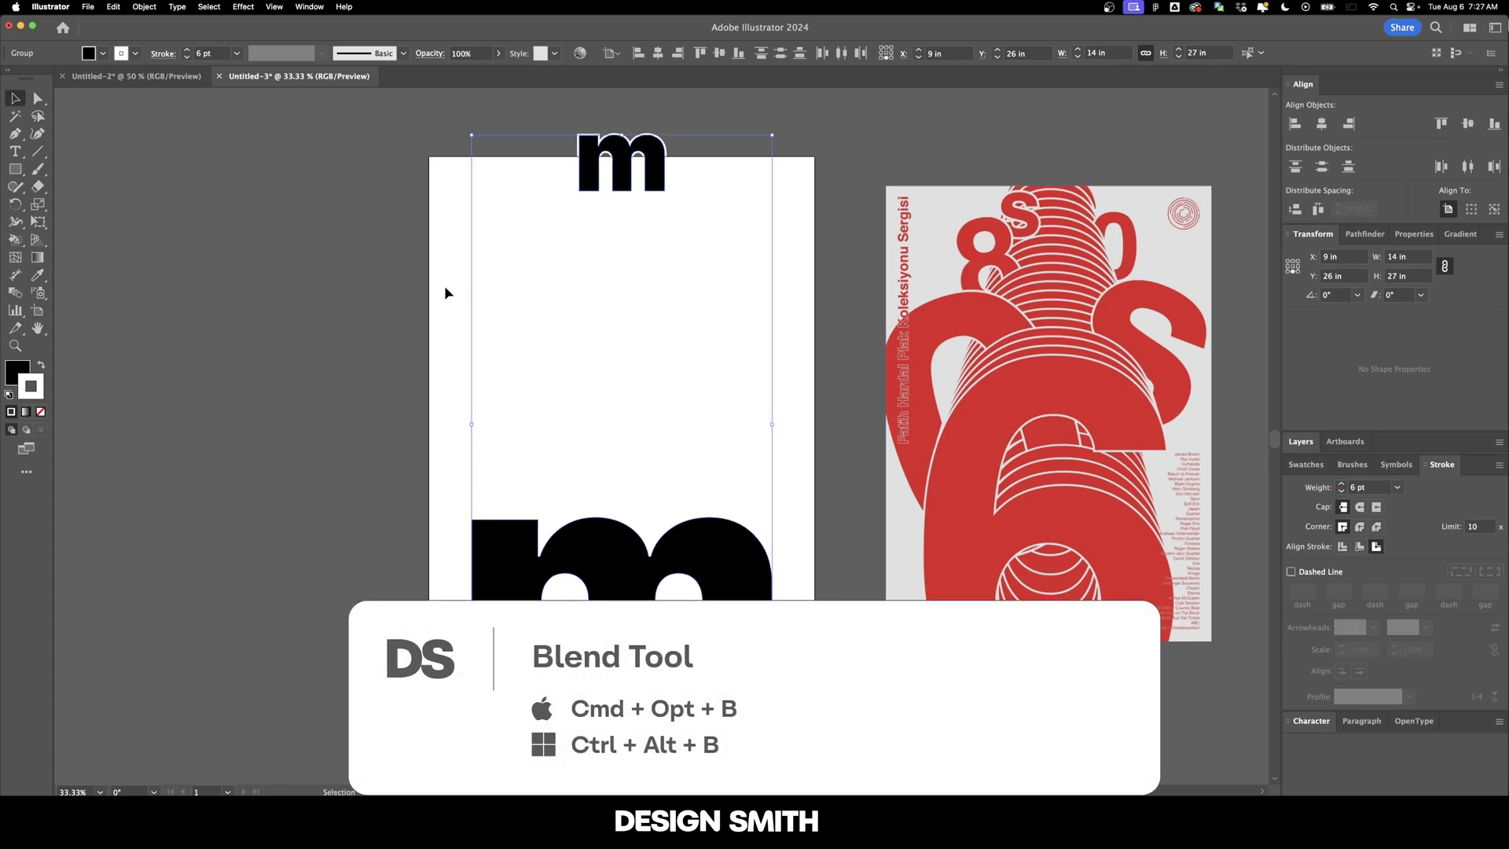
- Blend the two m shapes using Specified Steps spacing with 18 steps, and deselect the result
key("super+alt")
key("super+alt+b")
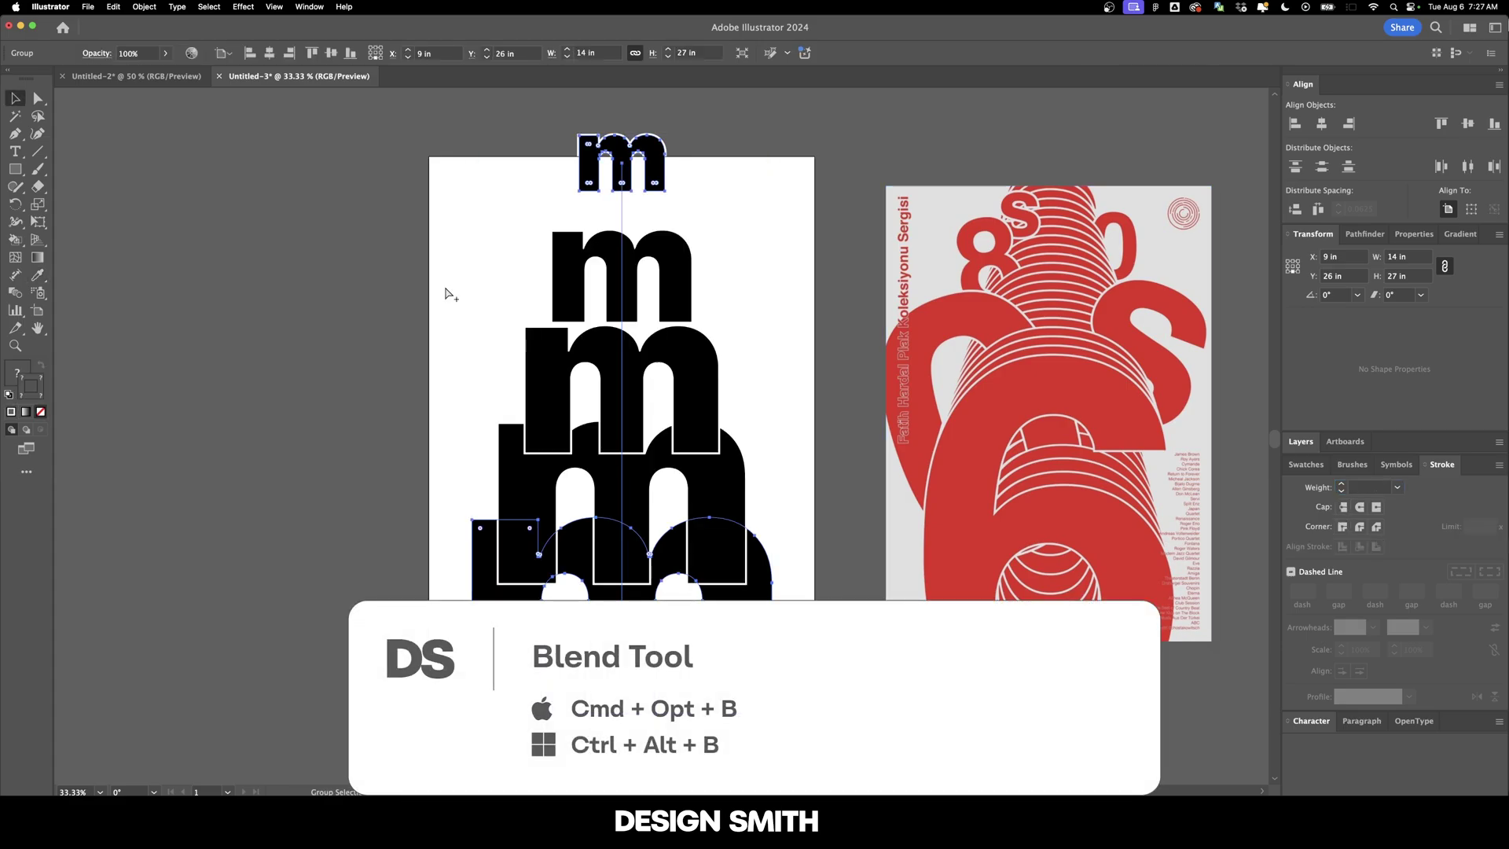
double_click(16, 294)
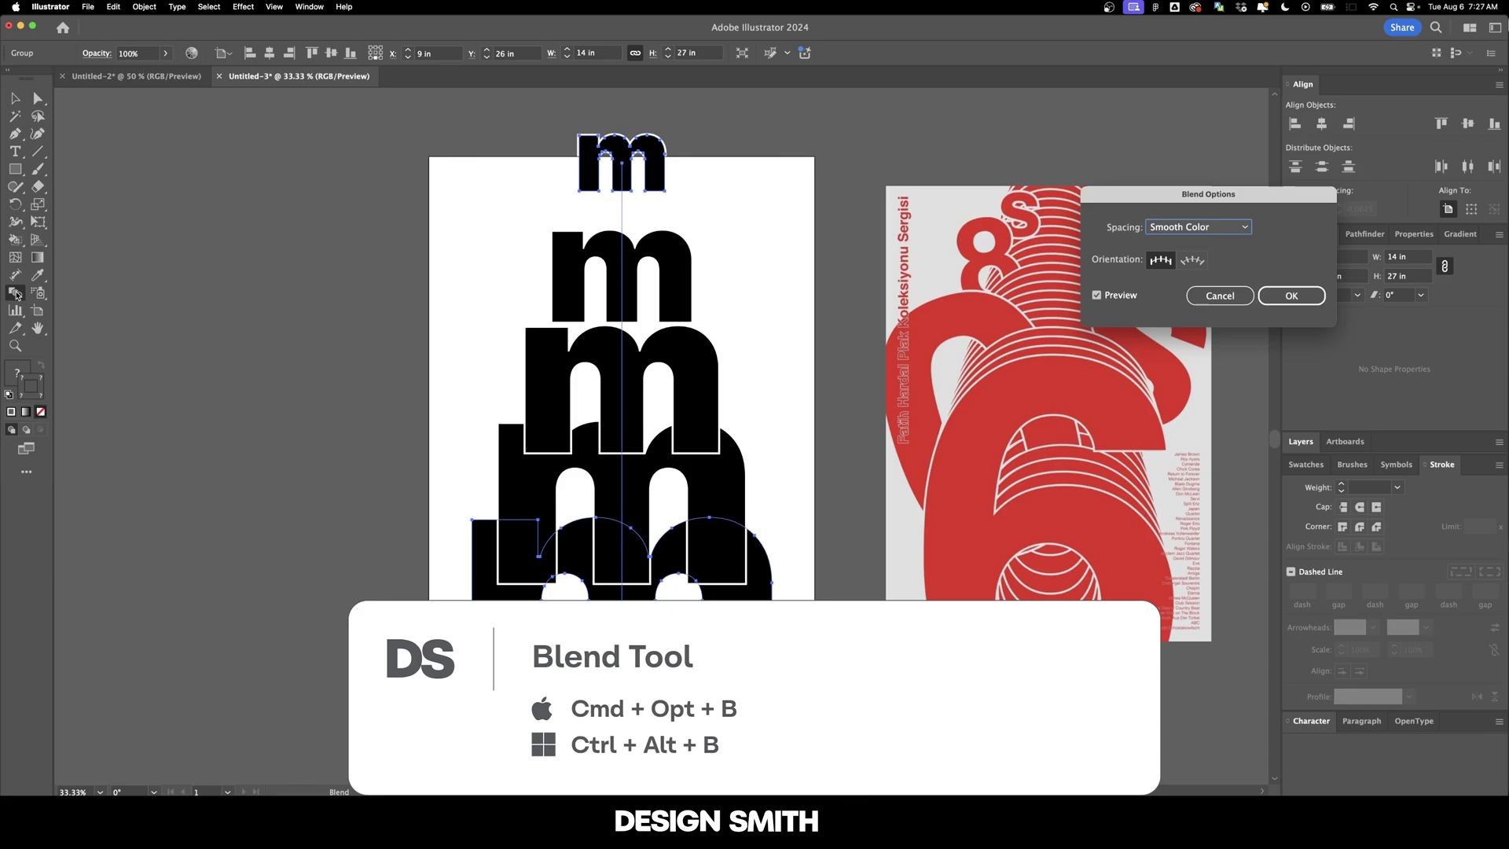
left_click_drag(1217, 229, 847, 238)
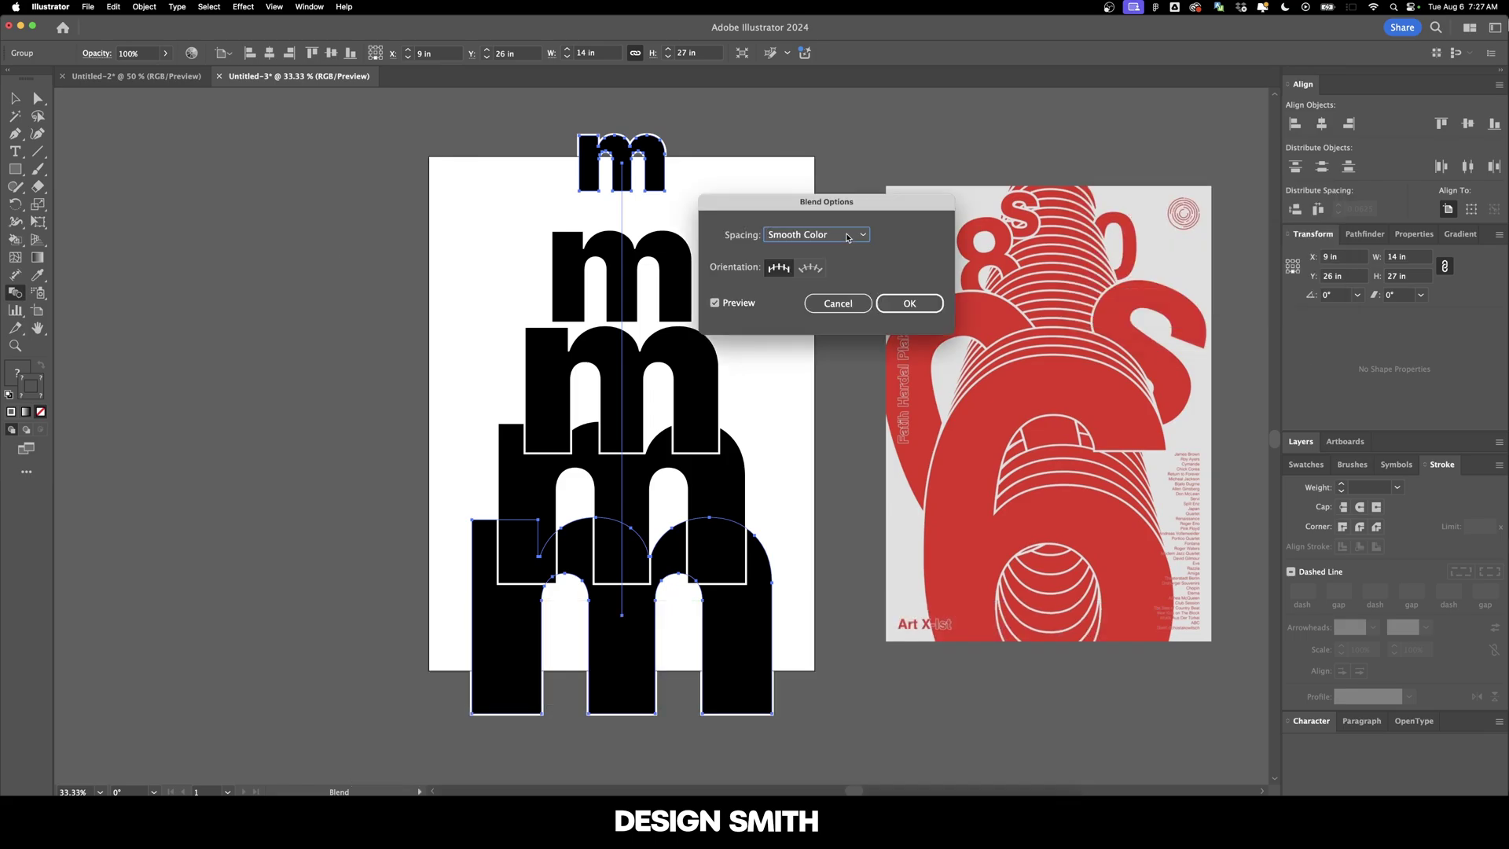
left_click(847, 237)
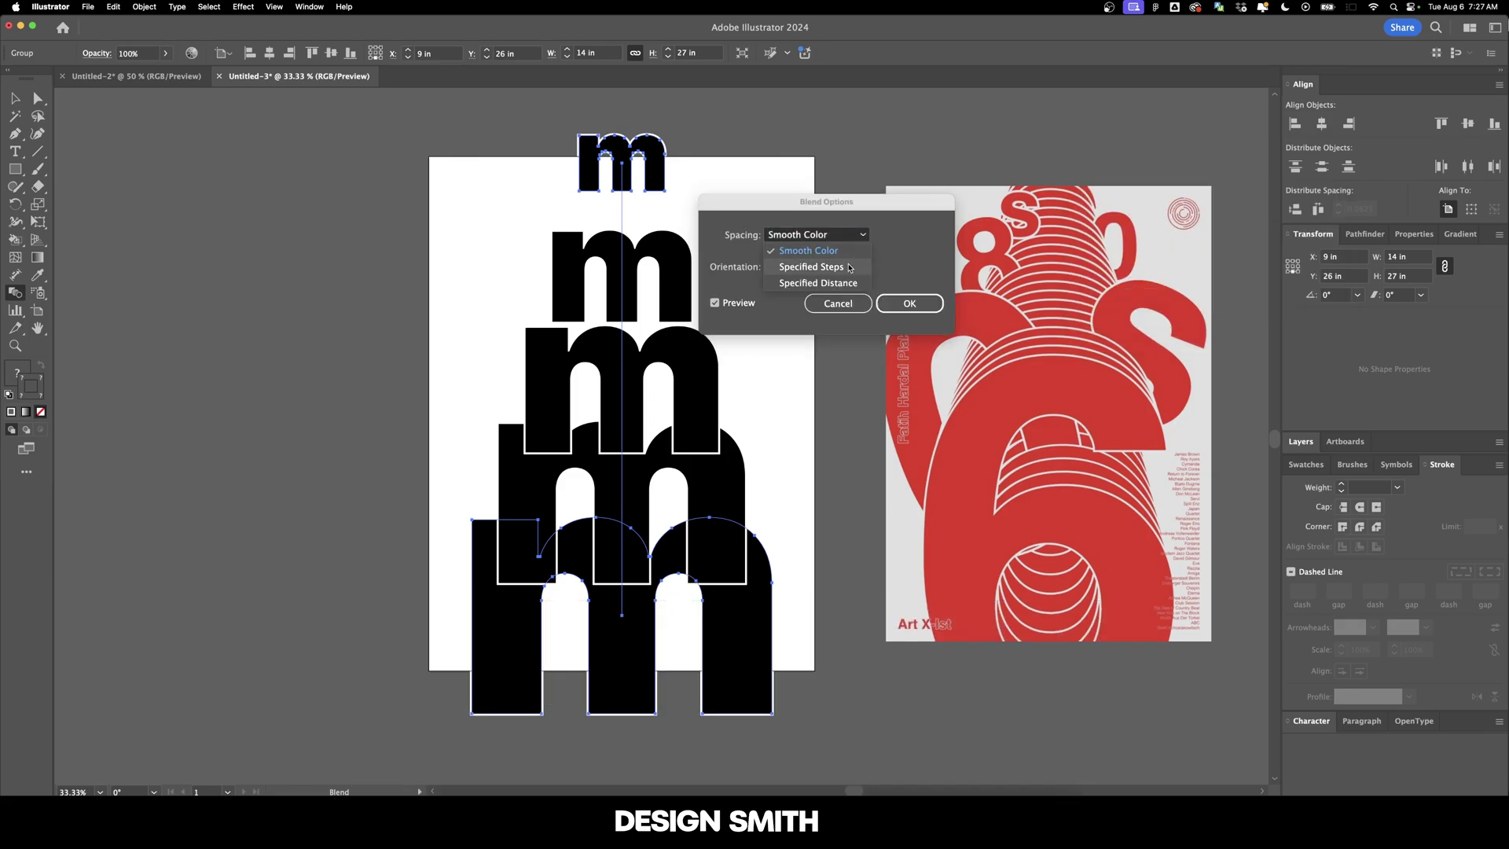
left_click(807, 254)
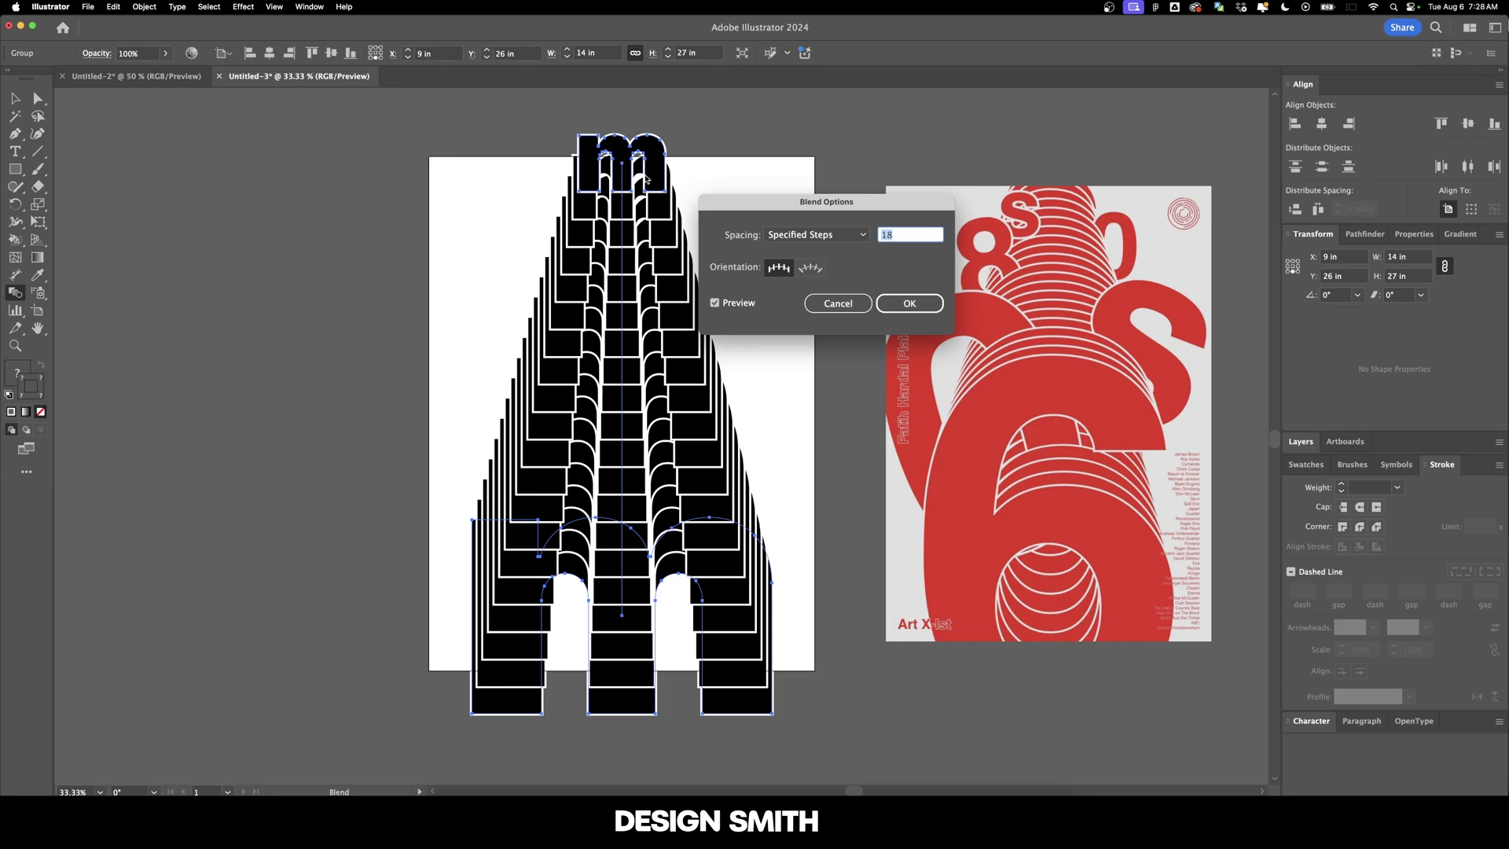
left_click(931, 306)
key("v")
key("super+shift+a")
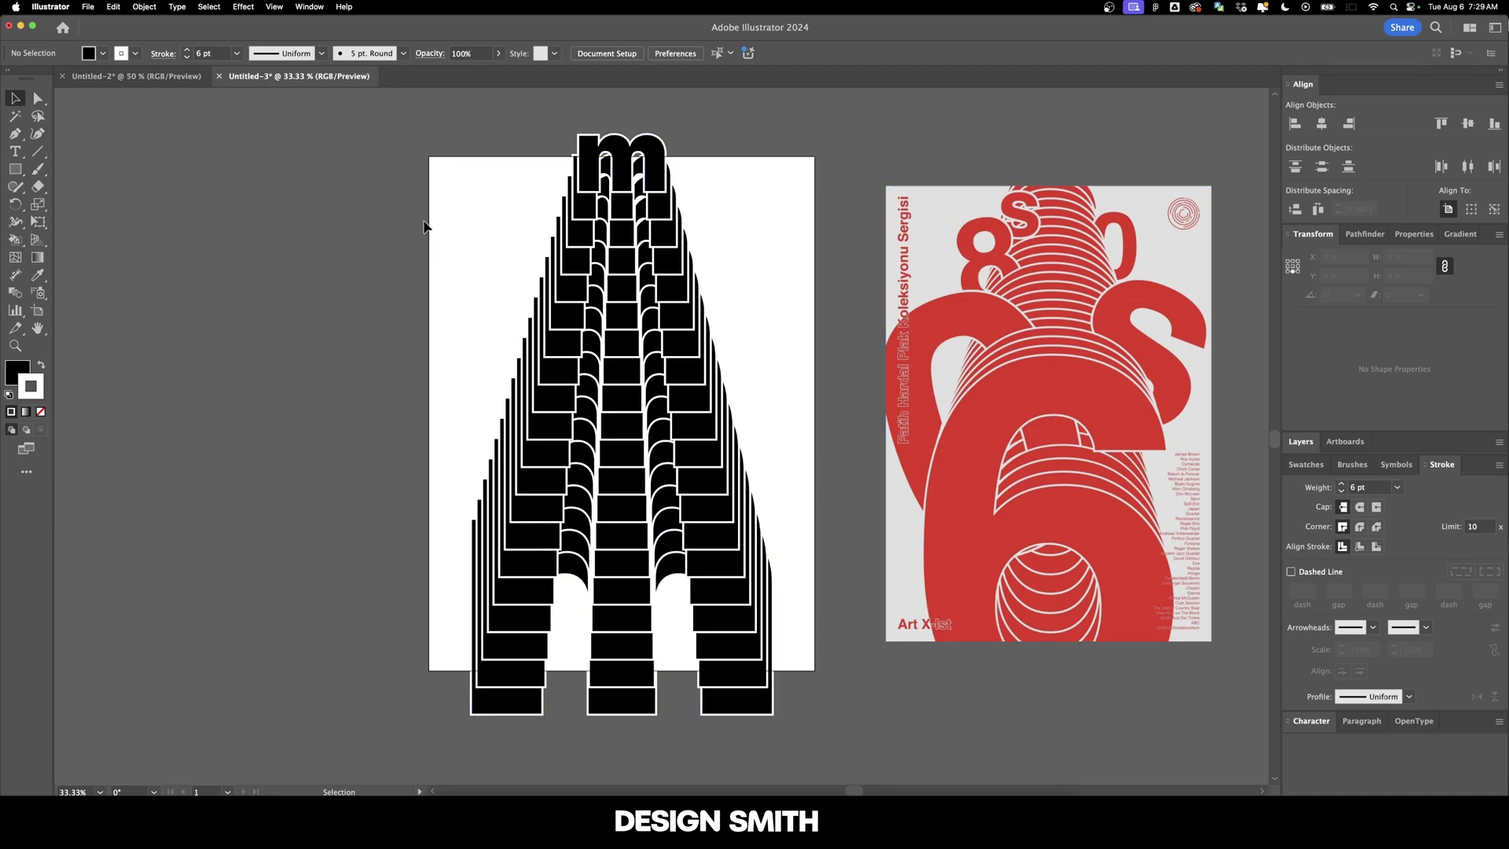
- Reverse the blend front to back so the large m sits in front
left_click(477, 369)
left_click(144, 6)
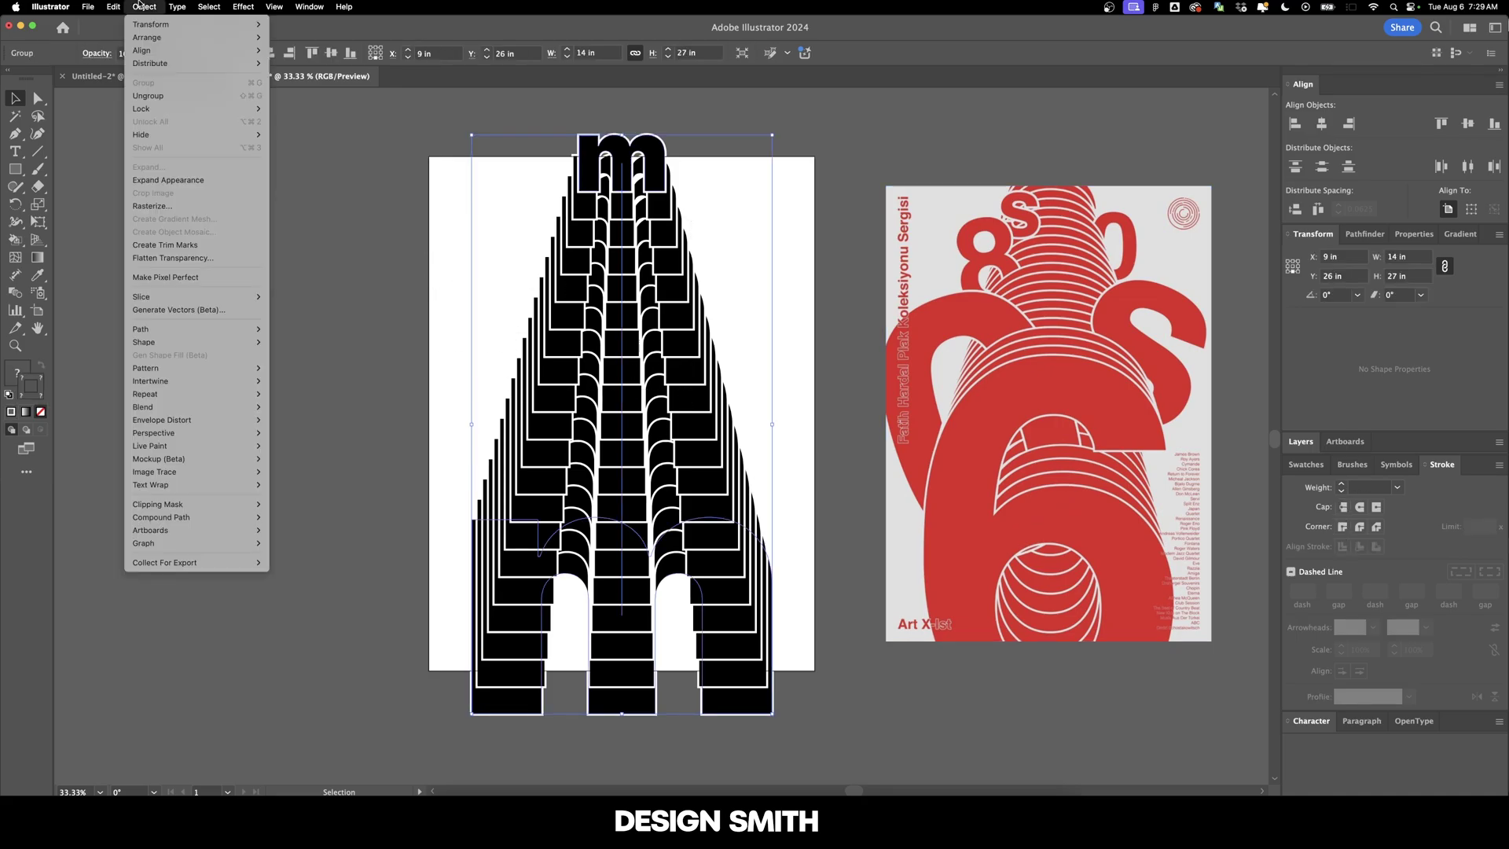
mouse_move(193, 408)
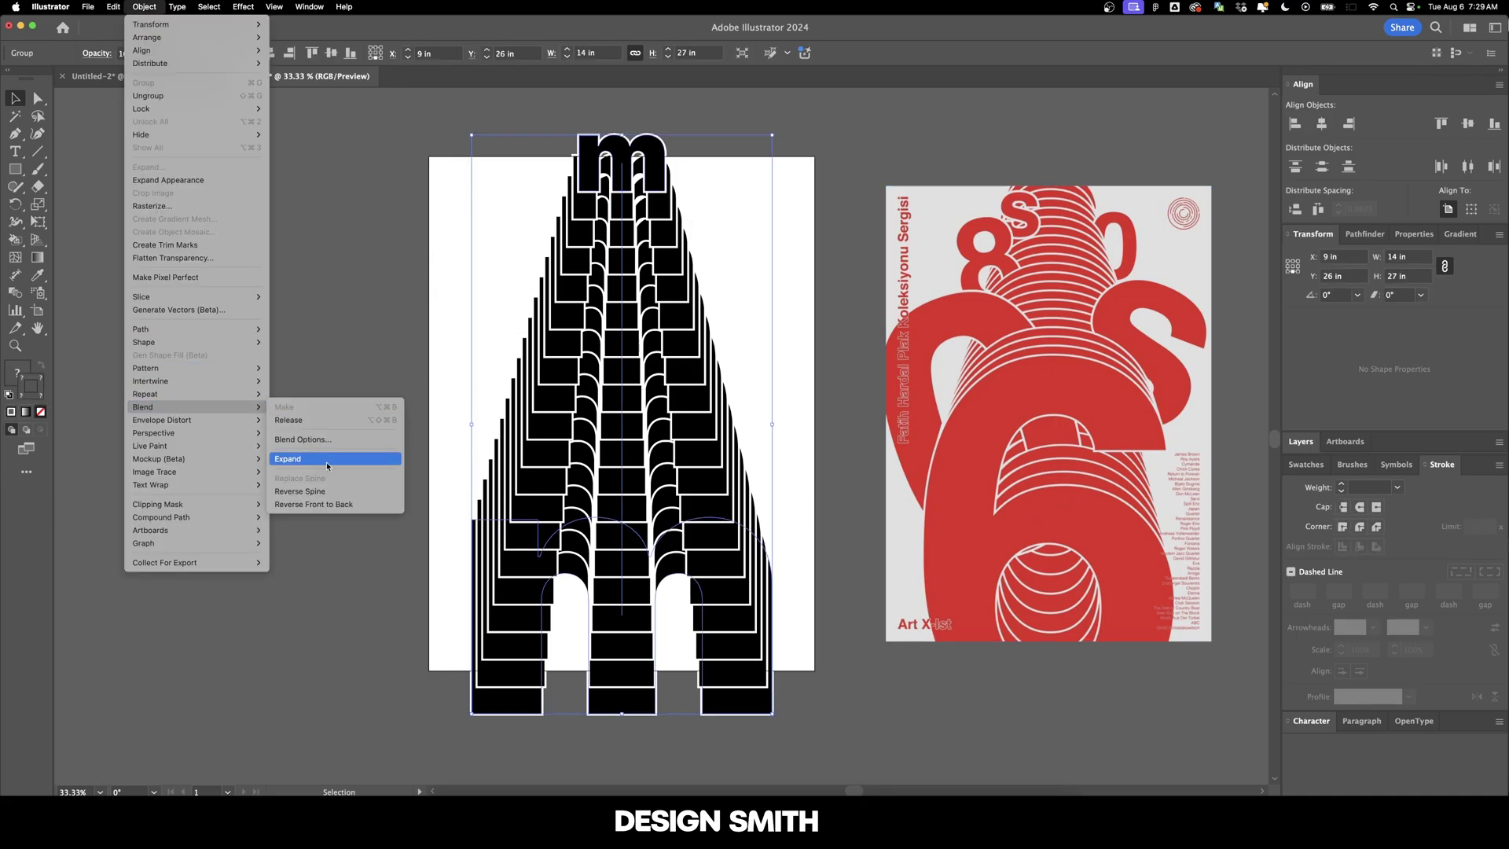
left_click(347, 506)
left_click(461, 290)
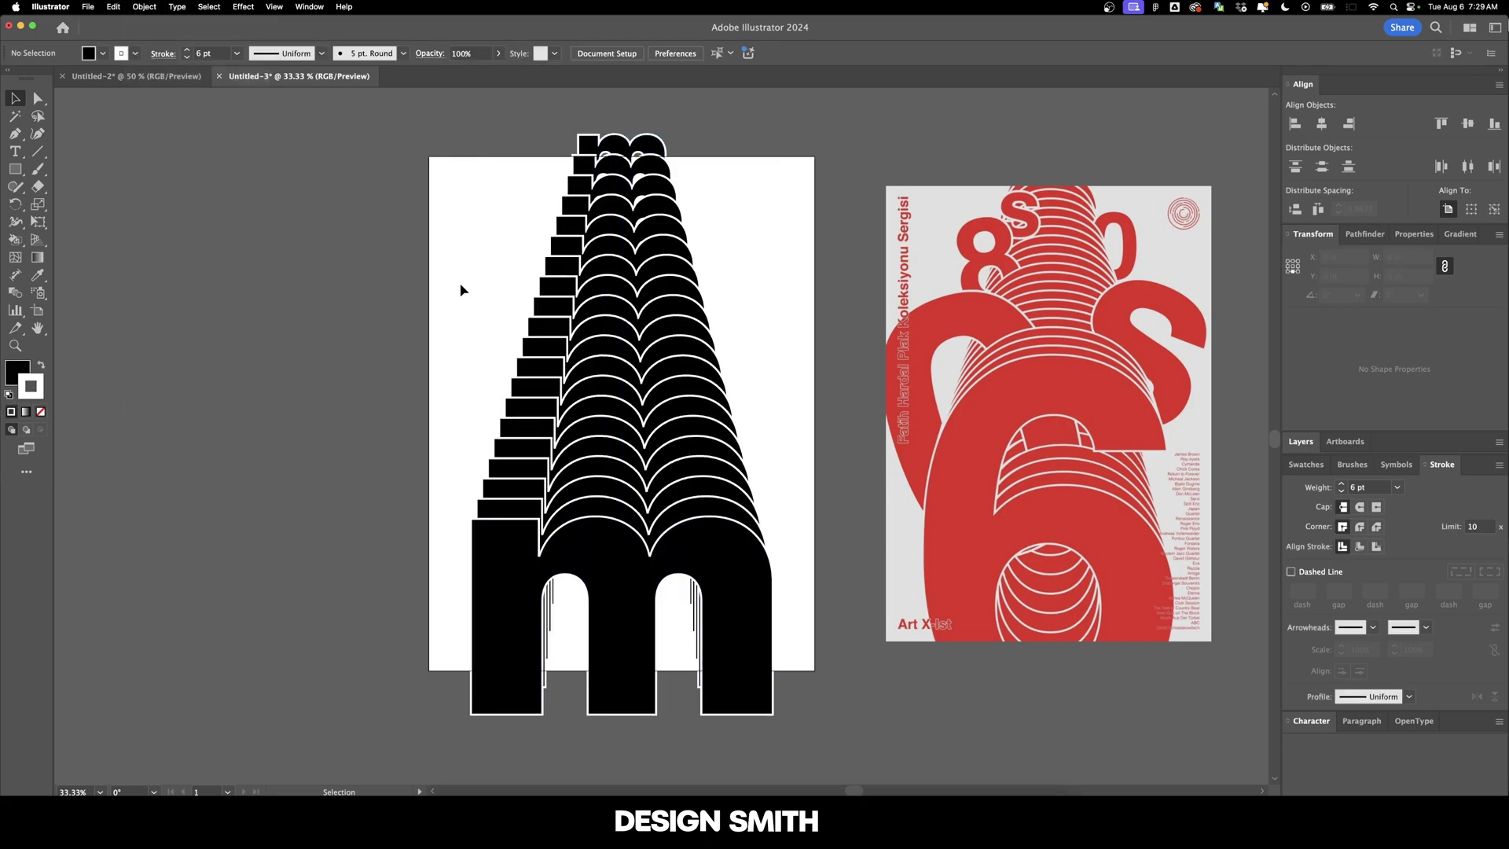
- Increase the blend's specified steps past 25 so the m copies sit closer together
left_click(646, 391)
double_click(15, 292)
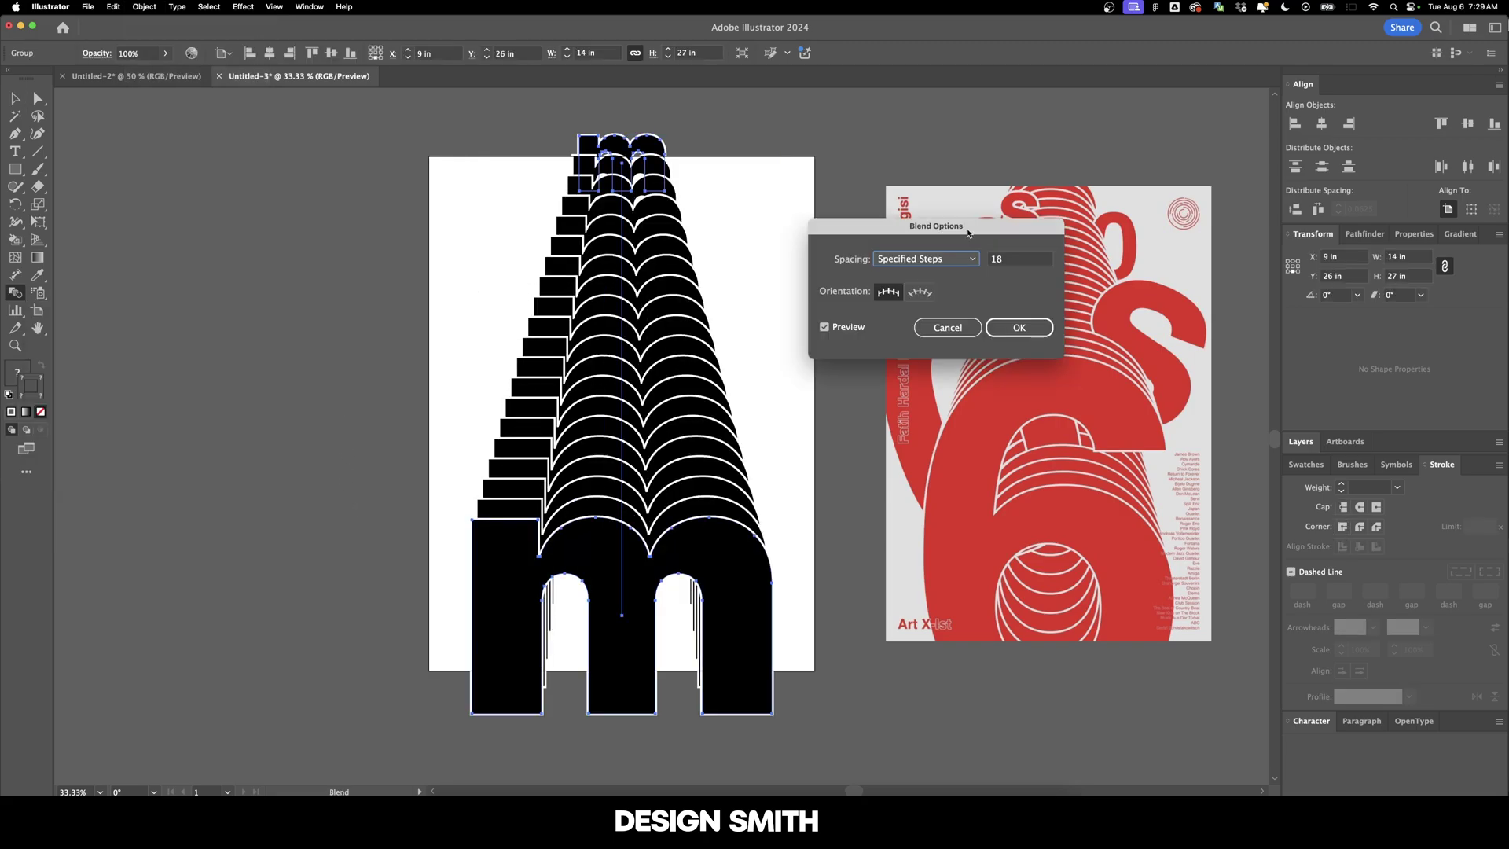
left_click_drag(968, 233, 968, 265)
double_click(1007, 292)
key("Up")
key("Up")
key("Up")
key("Up")
key("Up")
key("Up")
key("Up")
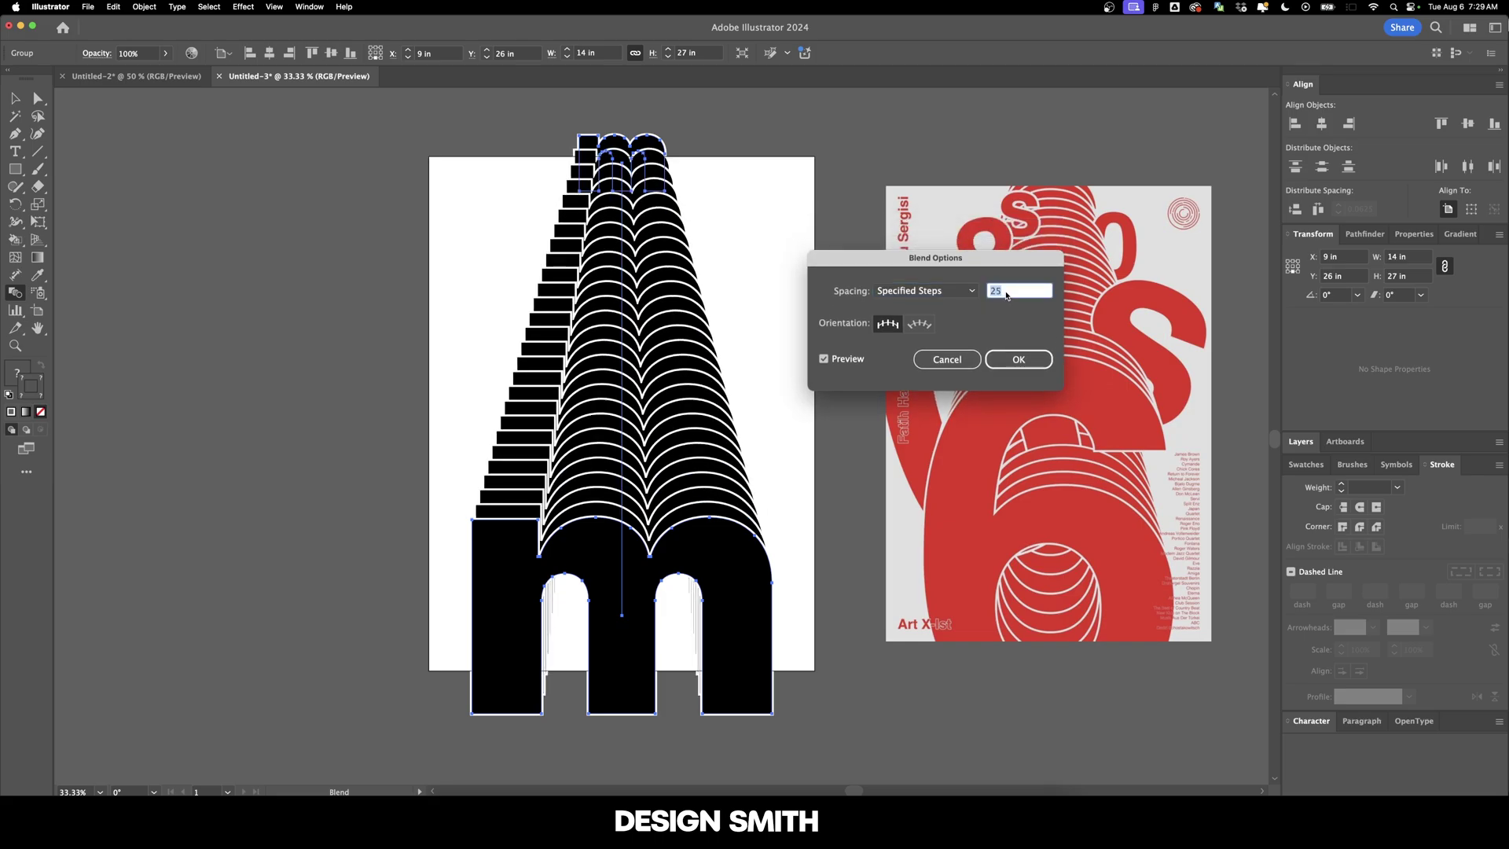
key("Up")
key("Up")
key("Up")
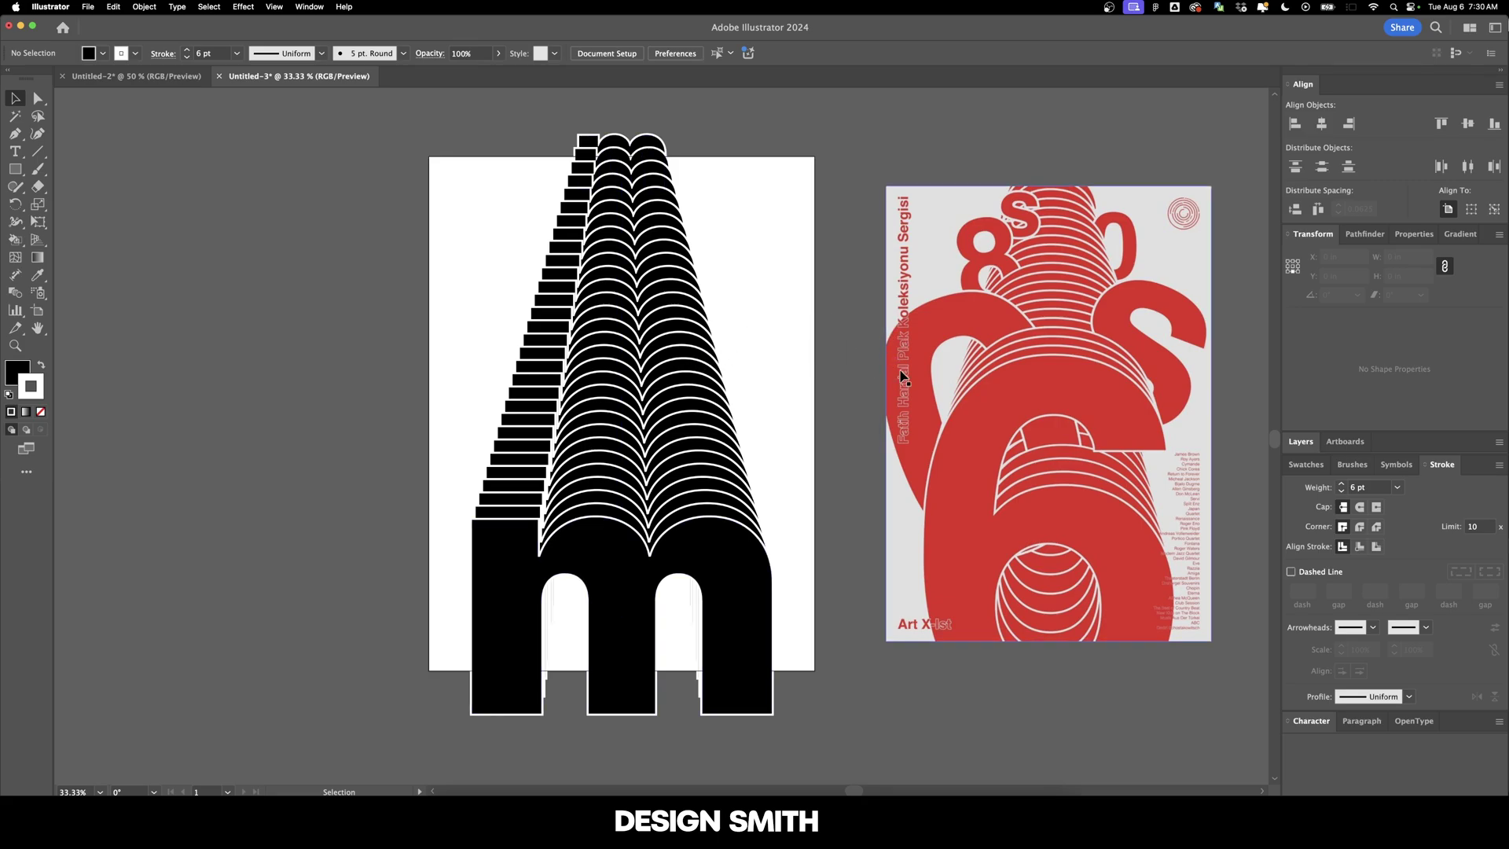
- Expand the m blend, with both its object and its fill expanded
scroll(902, 377, "left", 3)
left_click(684, 385)
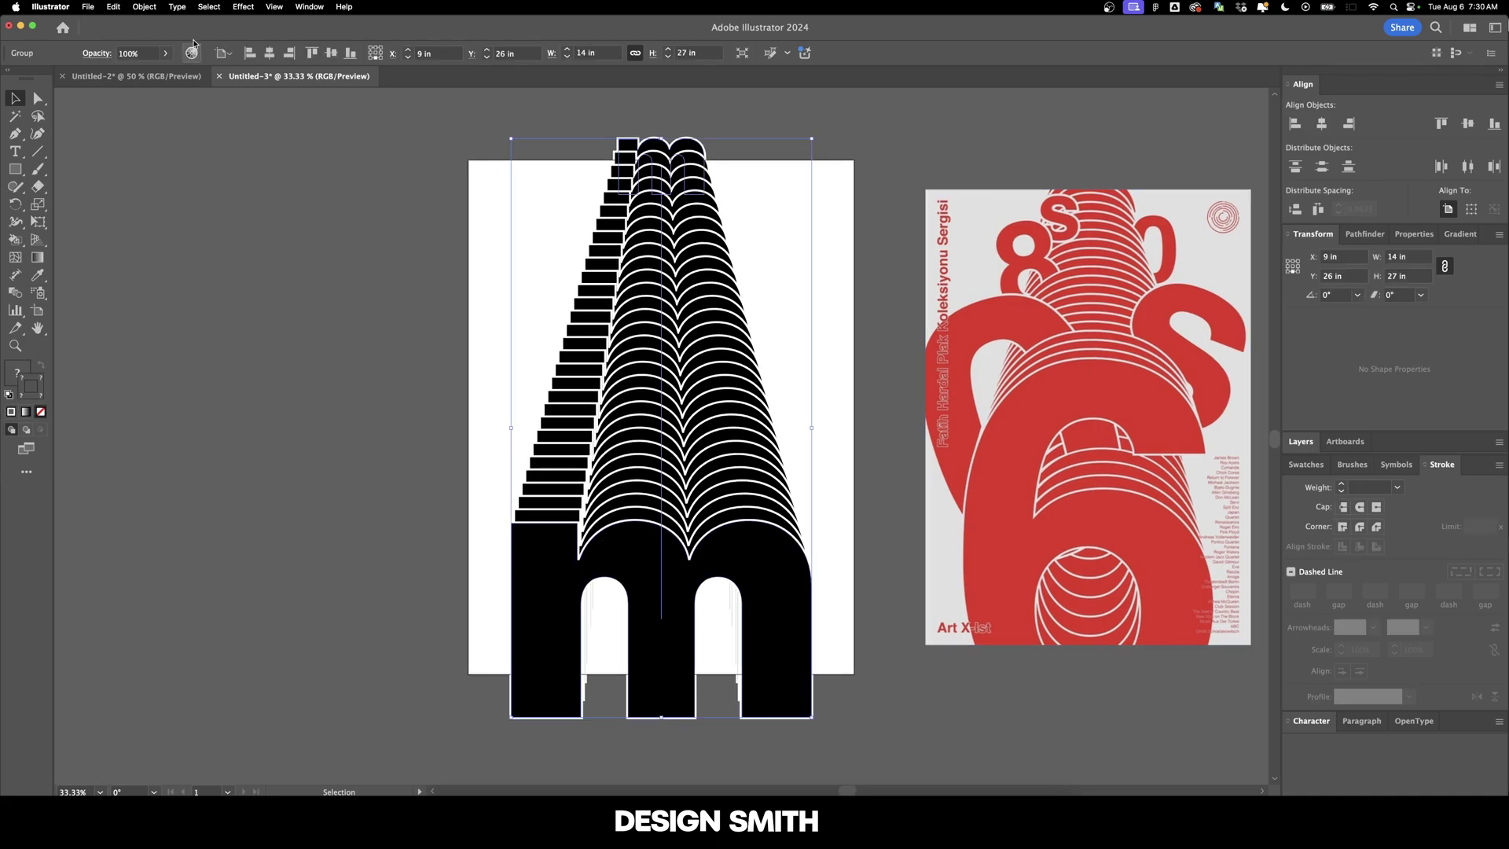
left_click(144, 7)
left_click(187, 180)
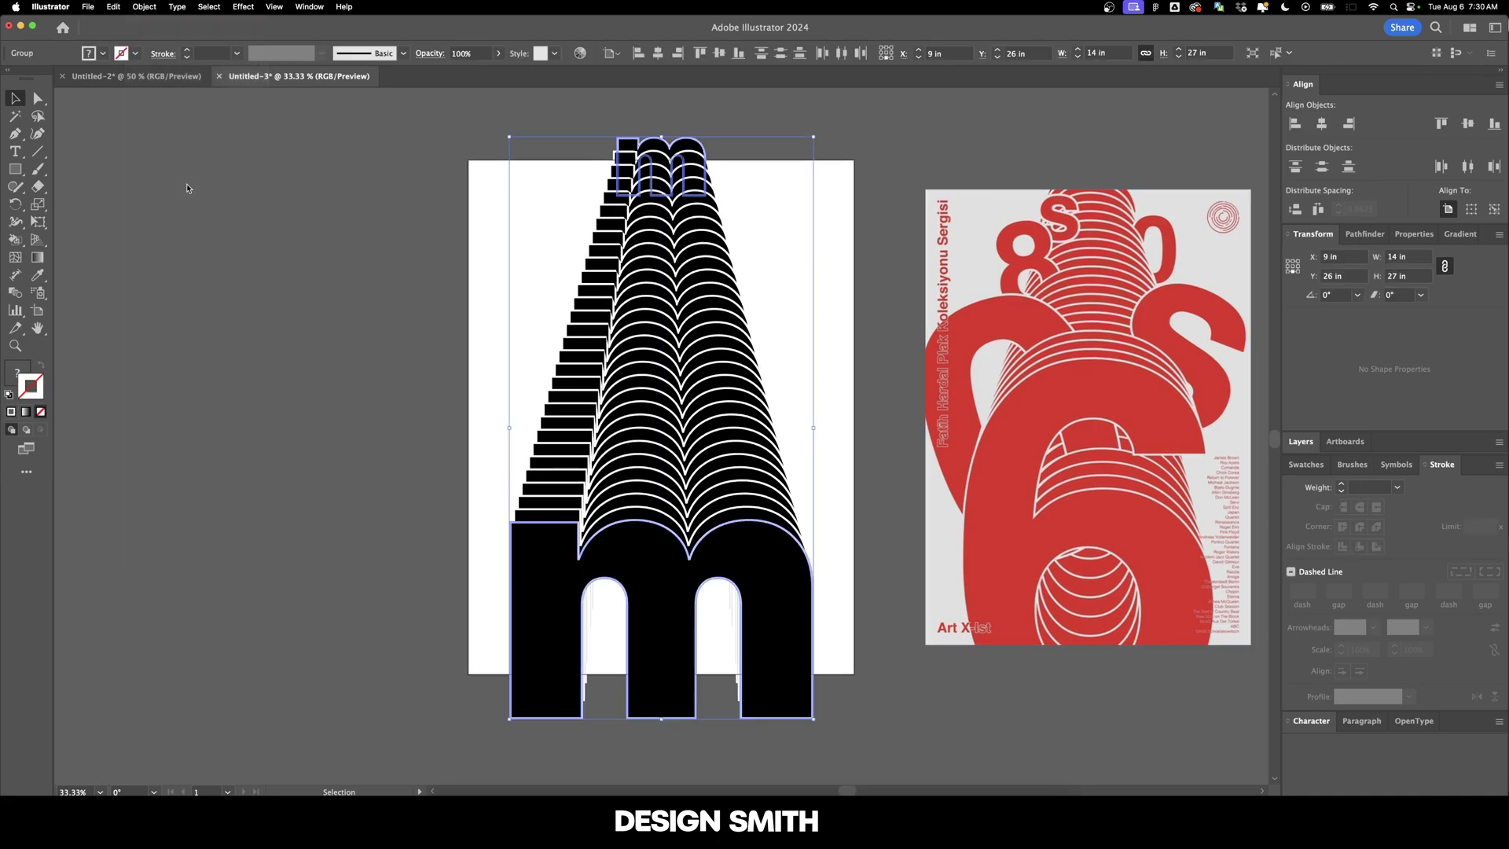
key("w")
left_click(149, 7)
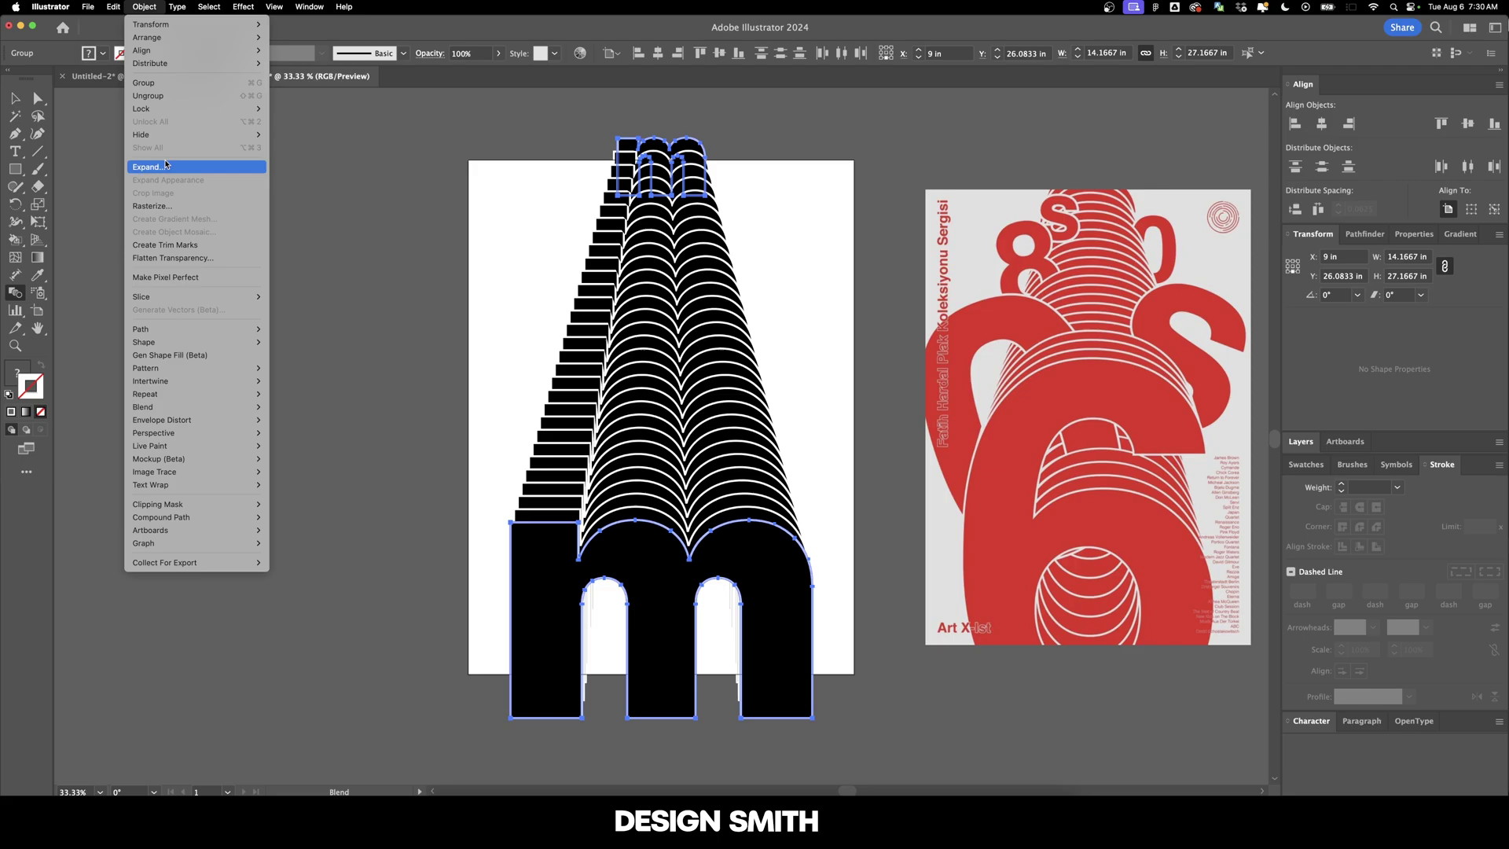
left_click(182, 167)
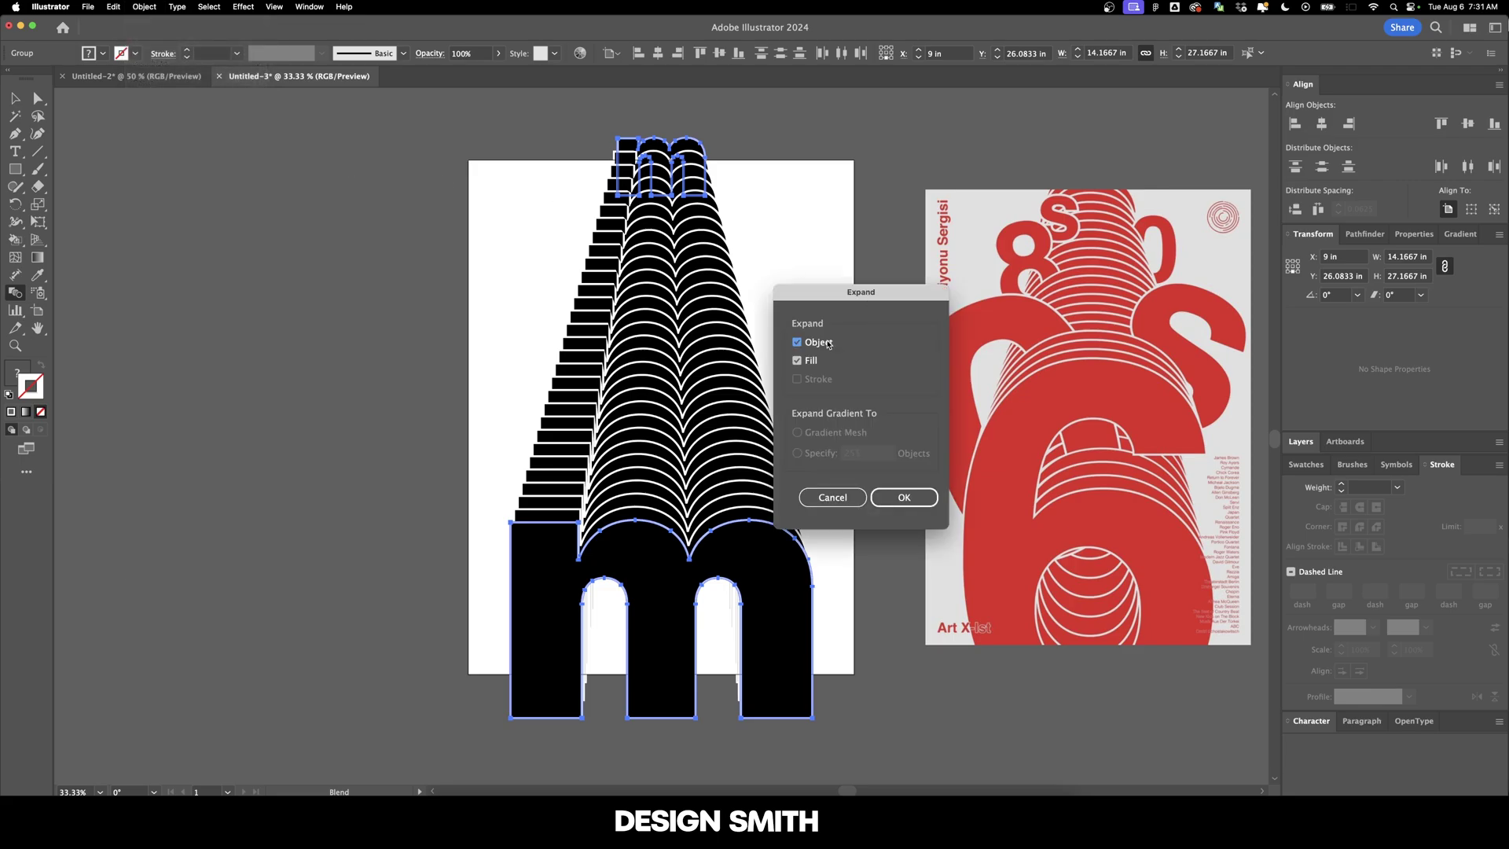
left_click(901, 496)
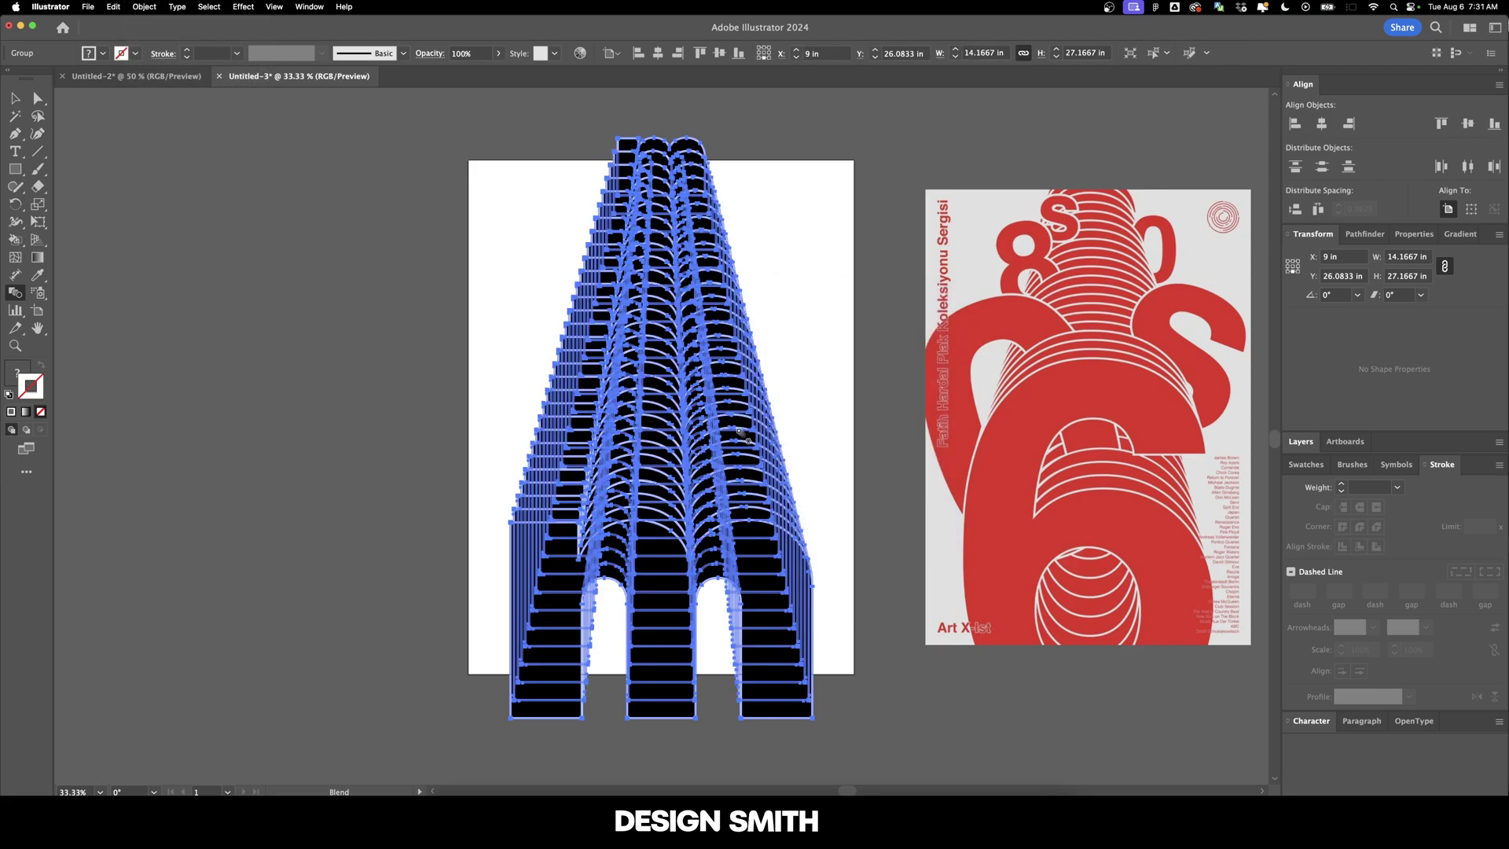
- Ungroup the expanded blend completely and select individual m copies to check that they are separate shapes
left_click(147, 6)
left_click(160, 94)
left_click(144, 7)
left_click(157, 95)
key("v")
scroll(626, 288, "up", 3)
left_click(574, 339)
left_click(548, 389)
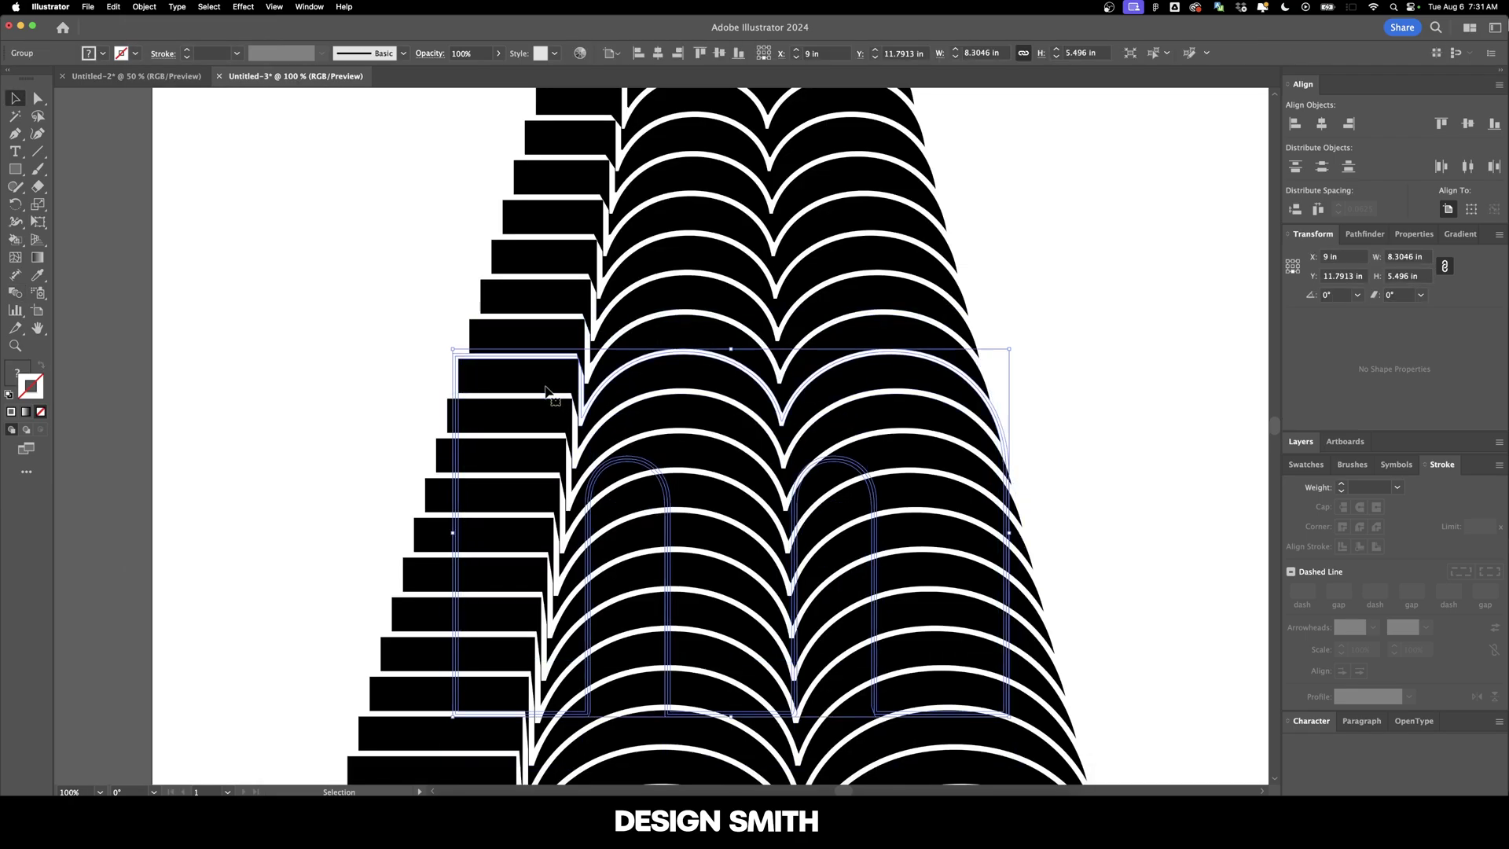
left_click(529, 413)
left_click(351, 417)
- Add the separate letters s, o, w, i and n in Inter Black on the pasteboard and scale them up
scroll(351, 416, "down", 3)
scroll(350, 417, "left", 3)
key("t")
left_click(316, 400)
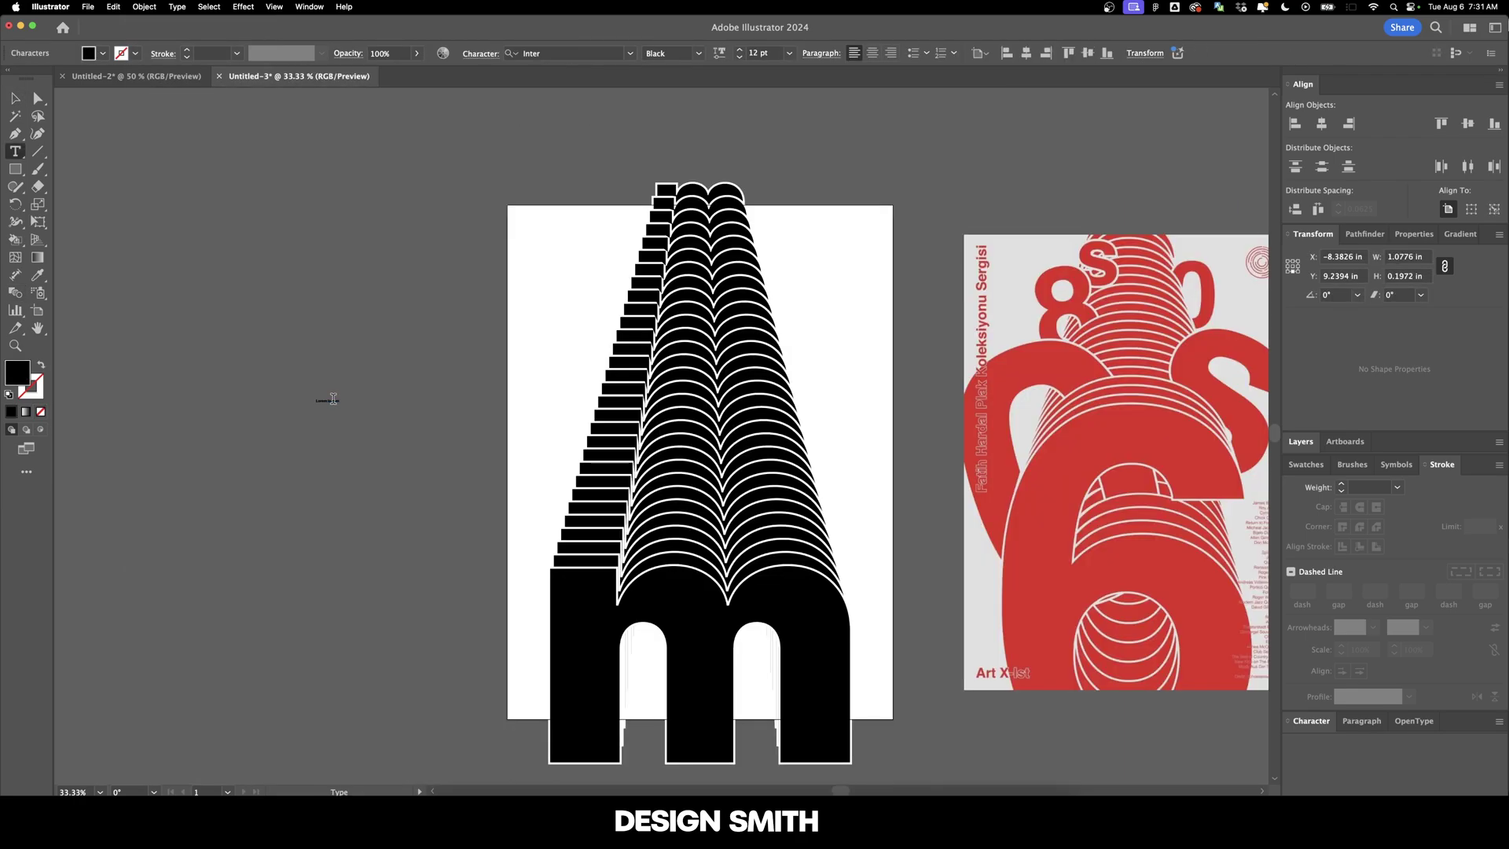
type("s")
key("Escape")
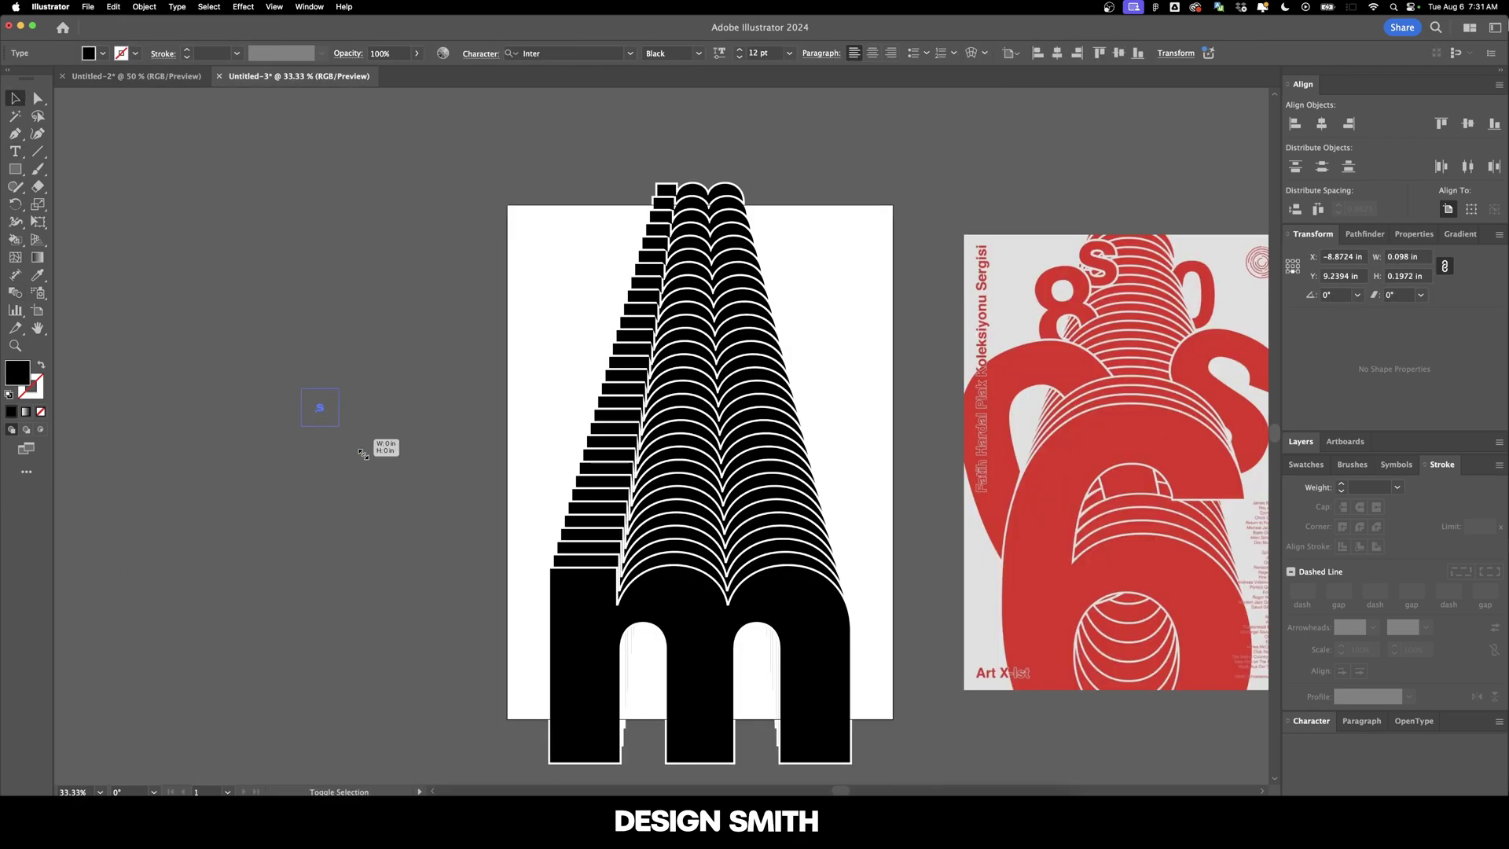
left_click_drag(363, 453, 445, 596)
left_click_drag(332, 435, 363, 462)
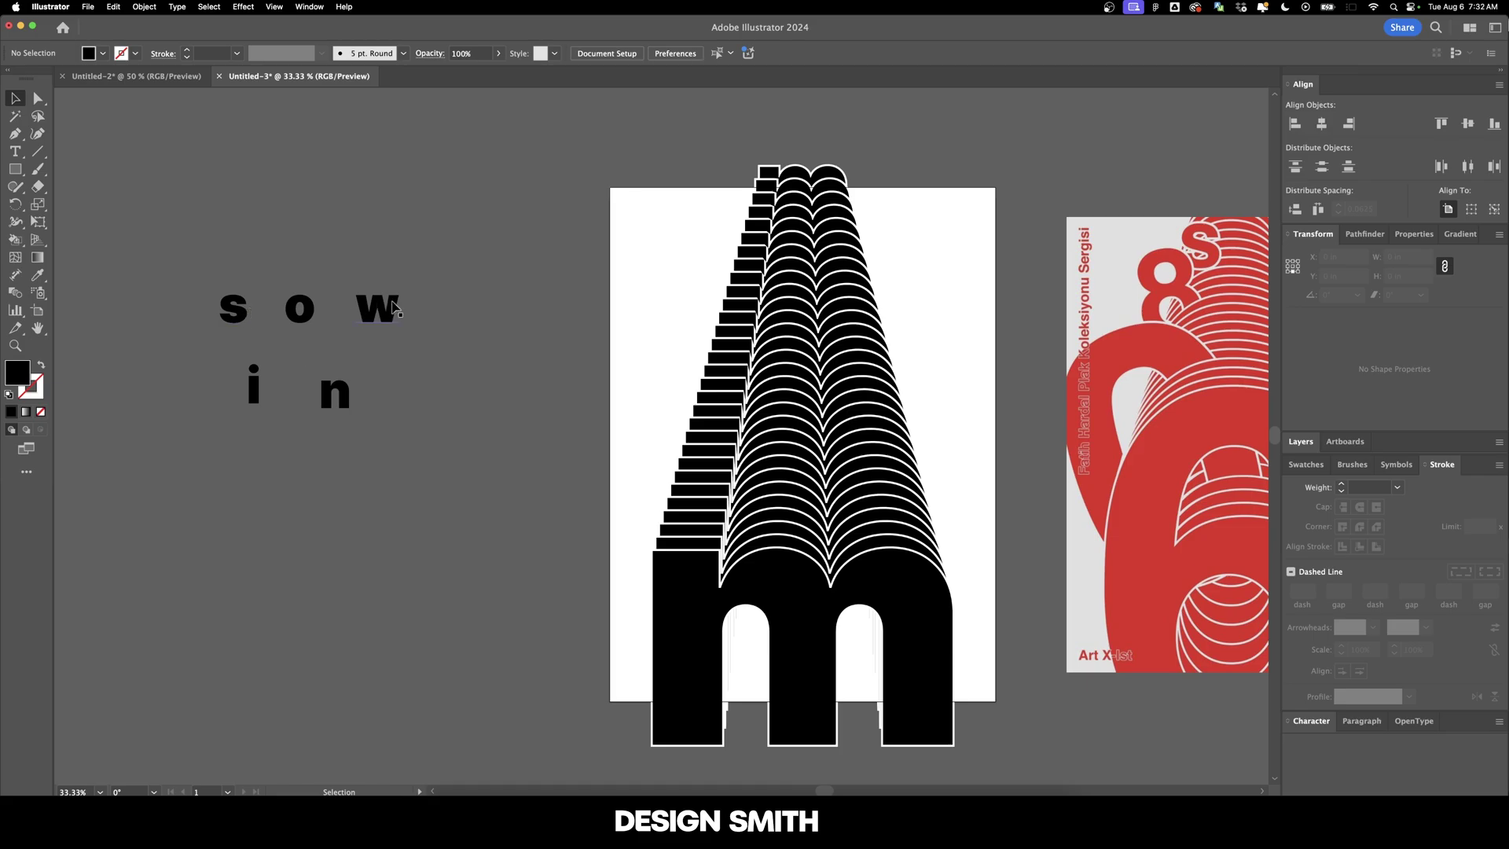
- Set the font size of the five separate letters to 500 pt
scroll(424, 417, "right", 2)
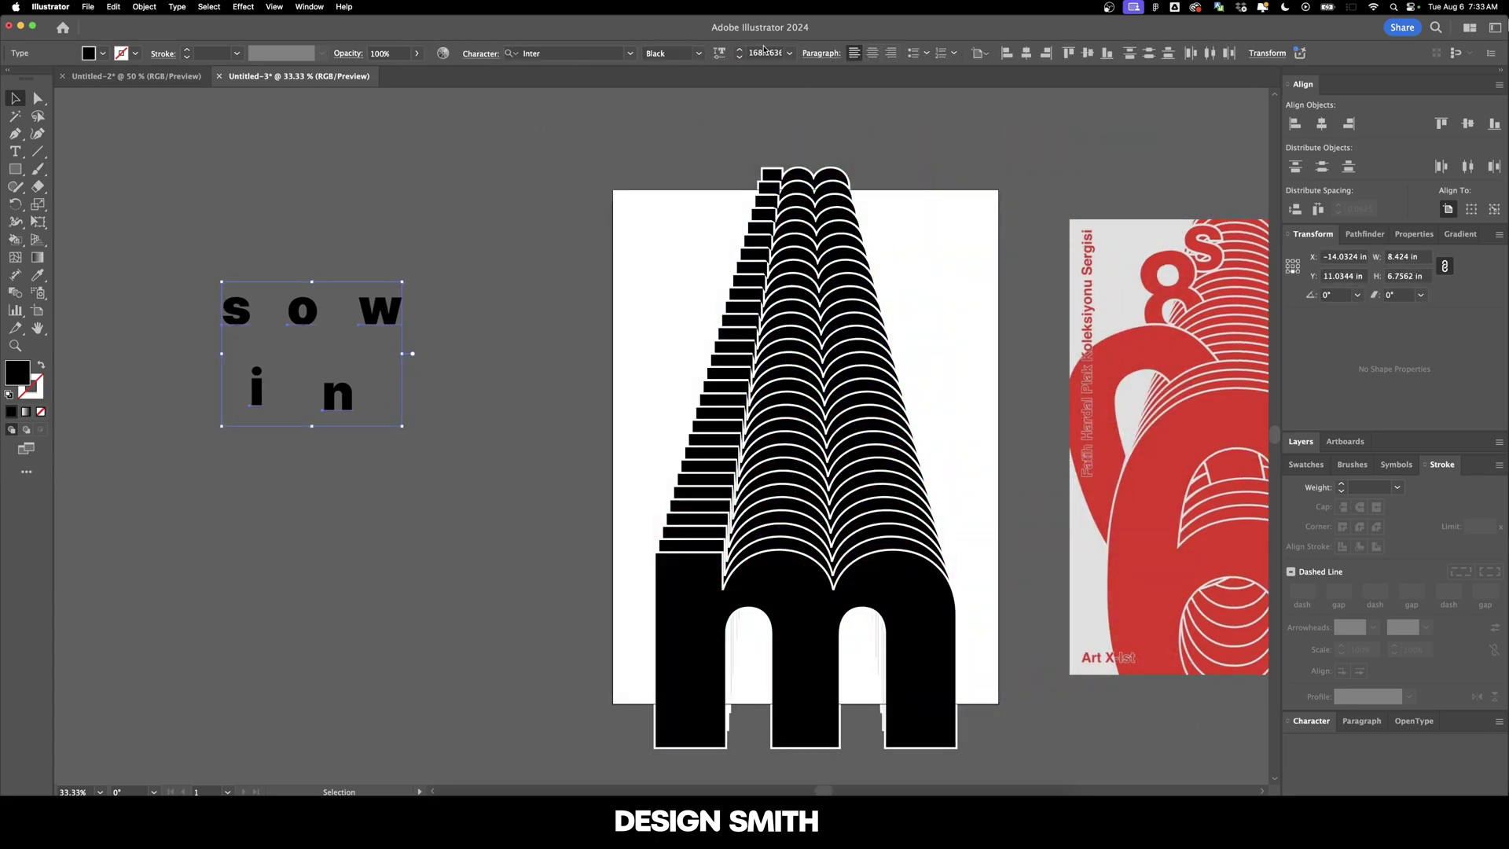
left_click(767, 53)
type("500")
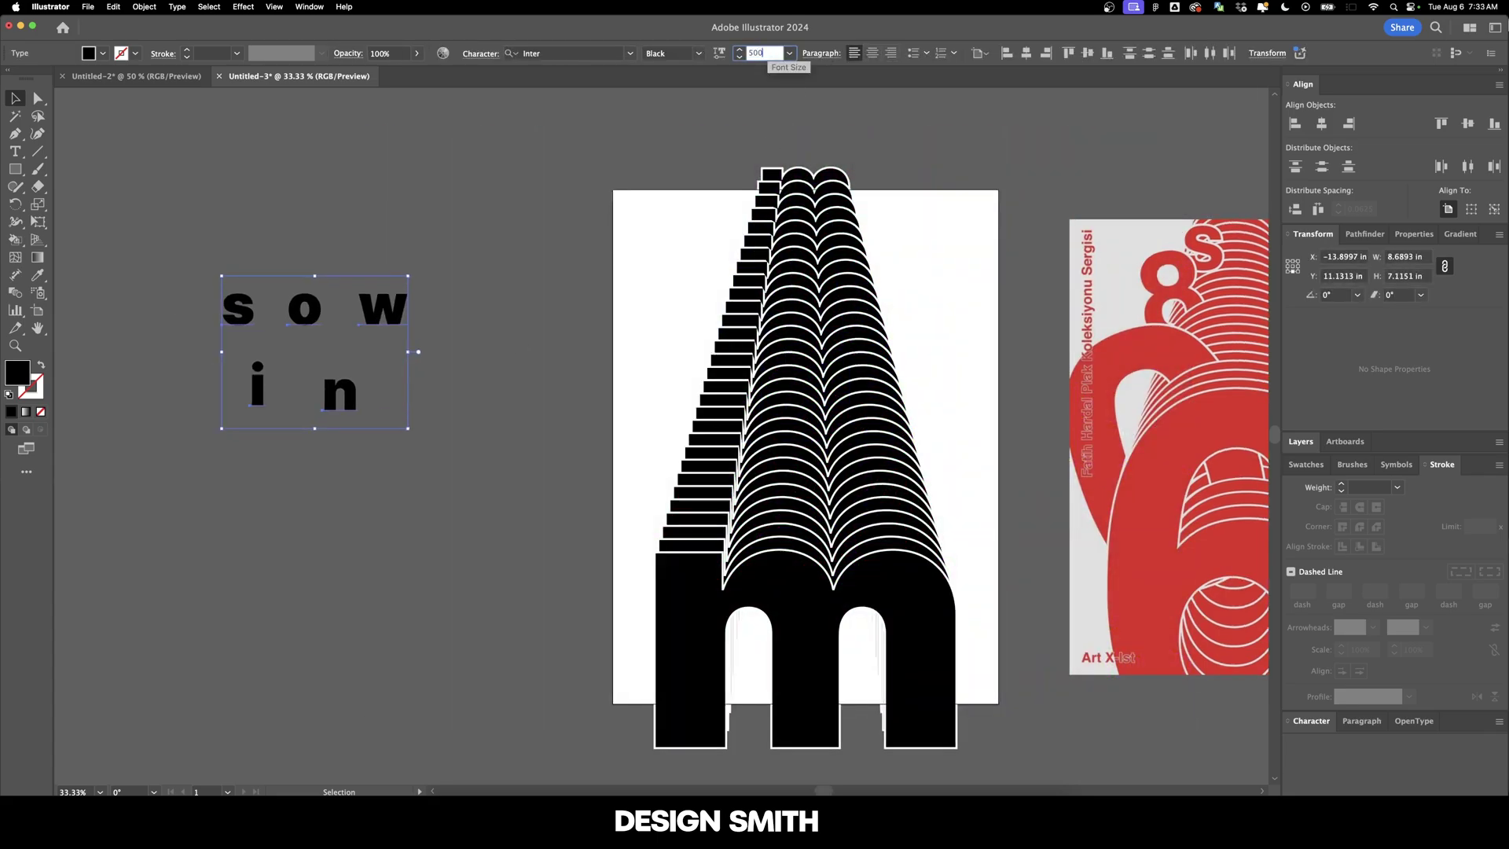
key("Return")
left_click(542, 401)
scroll(503, 416, "up", 2)
scroll(503, 416, "left", 3)
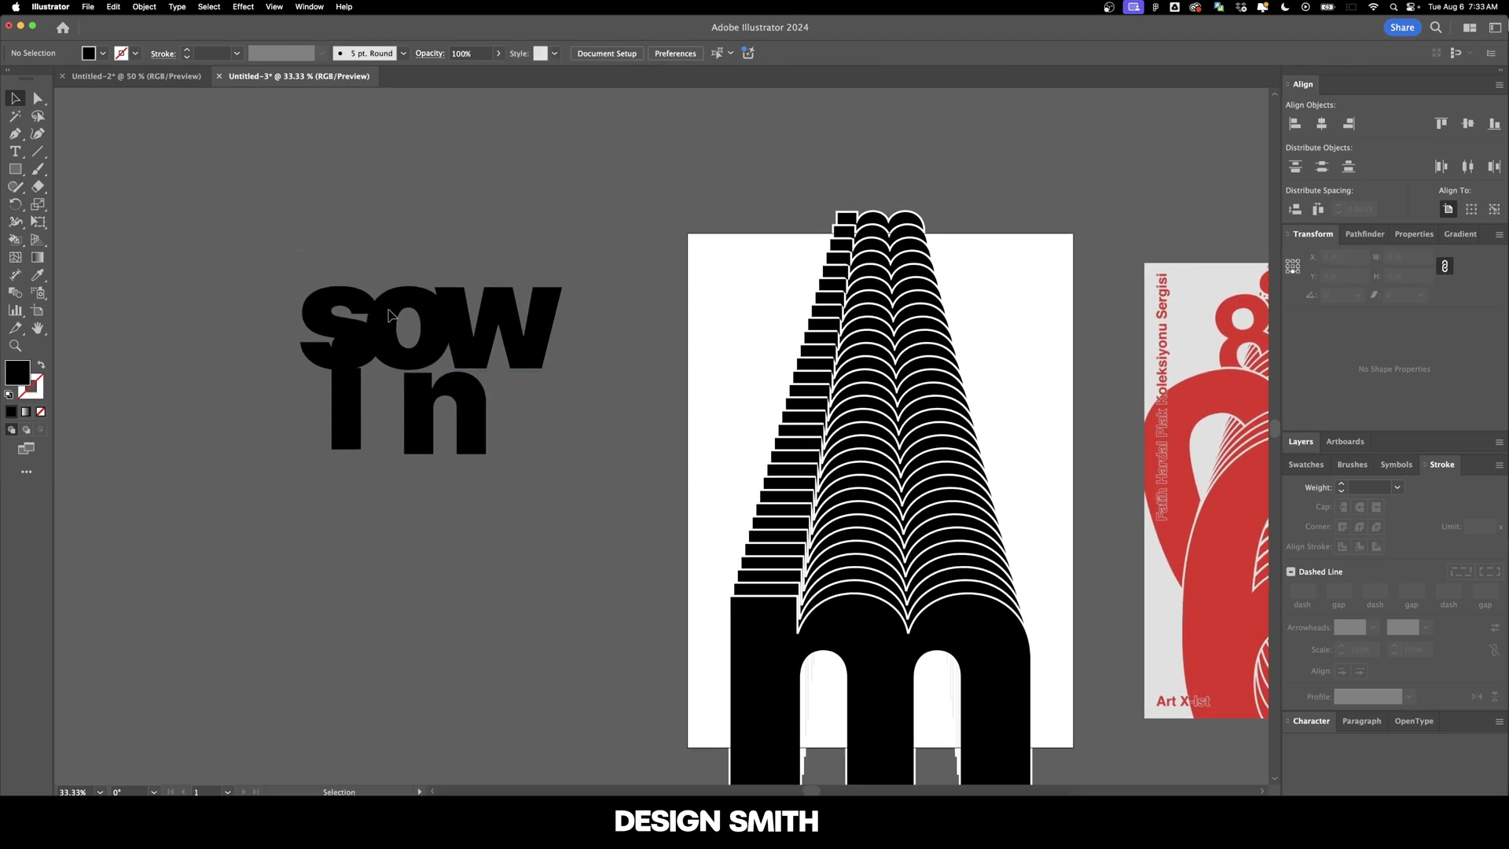
- Spread the letters s, o, w, i and n apart and set their font size to 750 pt
left_click_drag(270, 222, 585, 506)
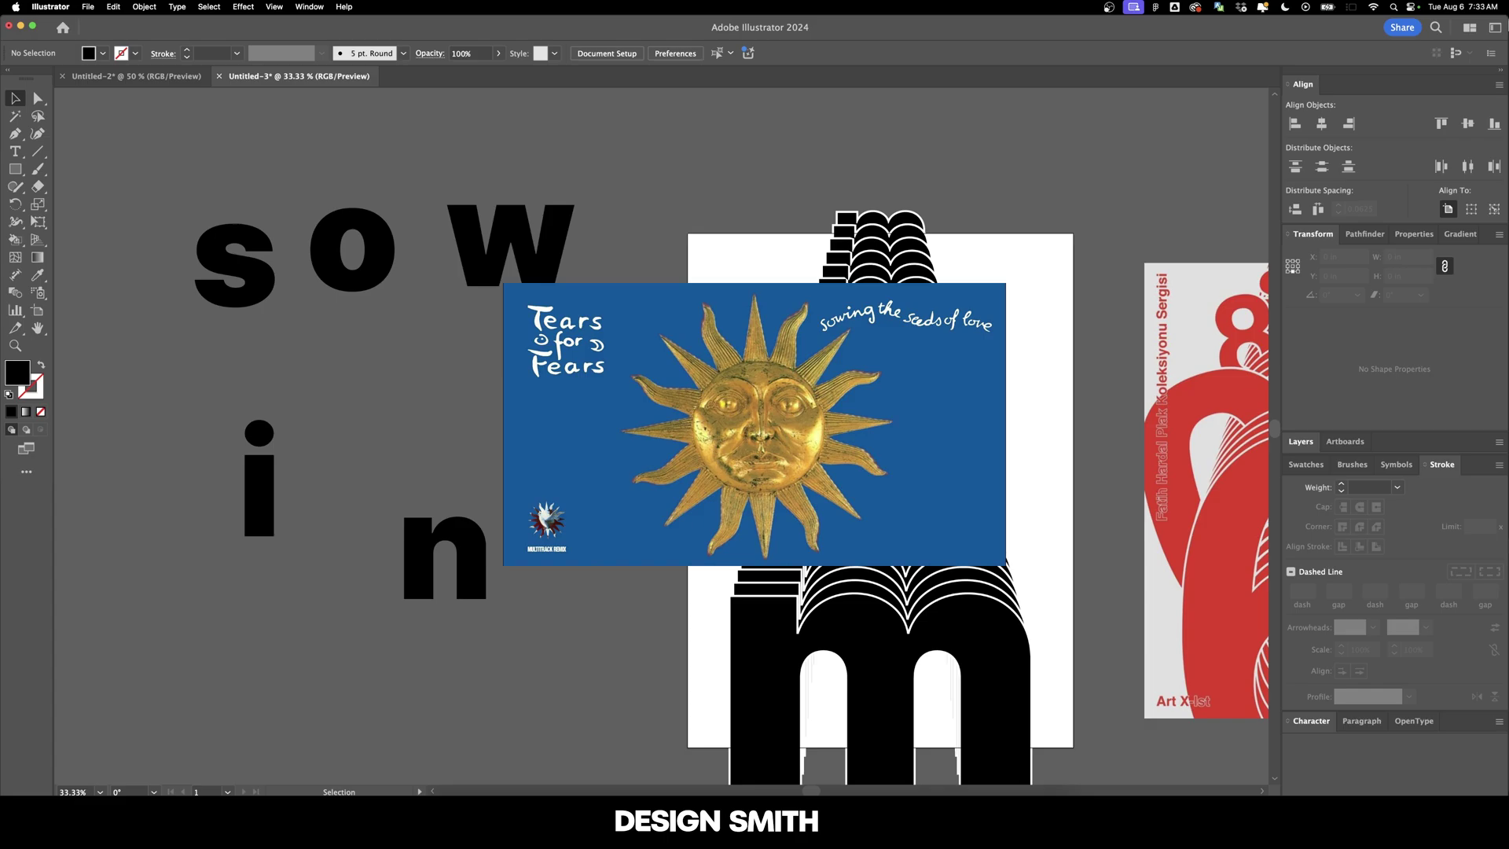
left_click_drag(186, 189, 613, 661)
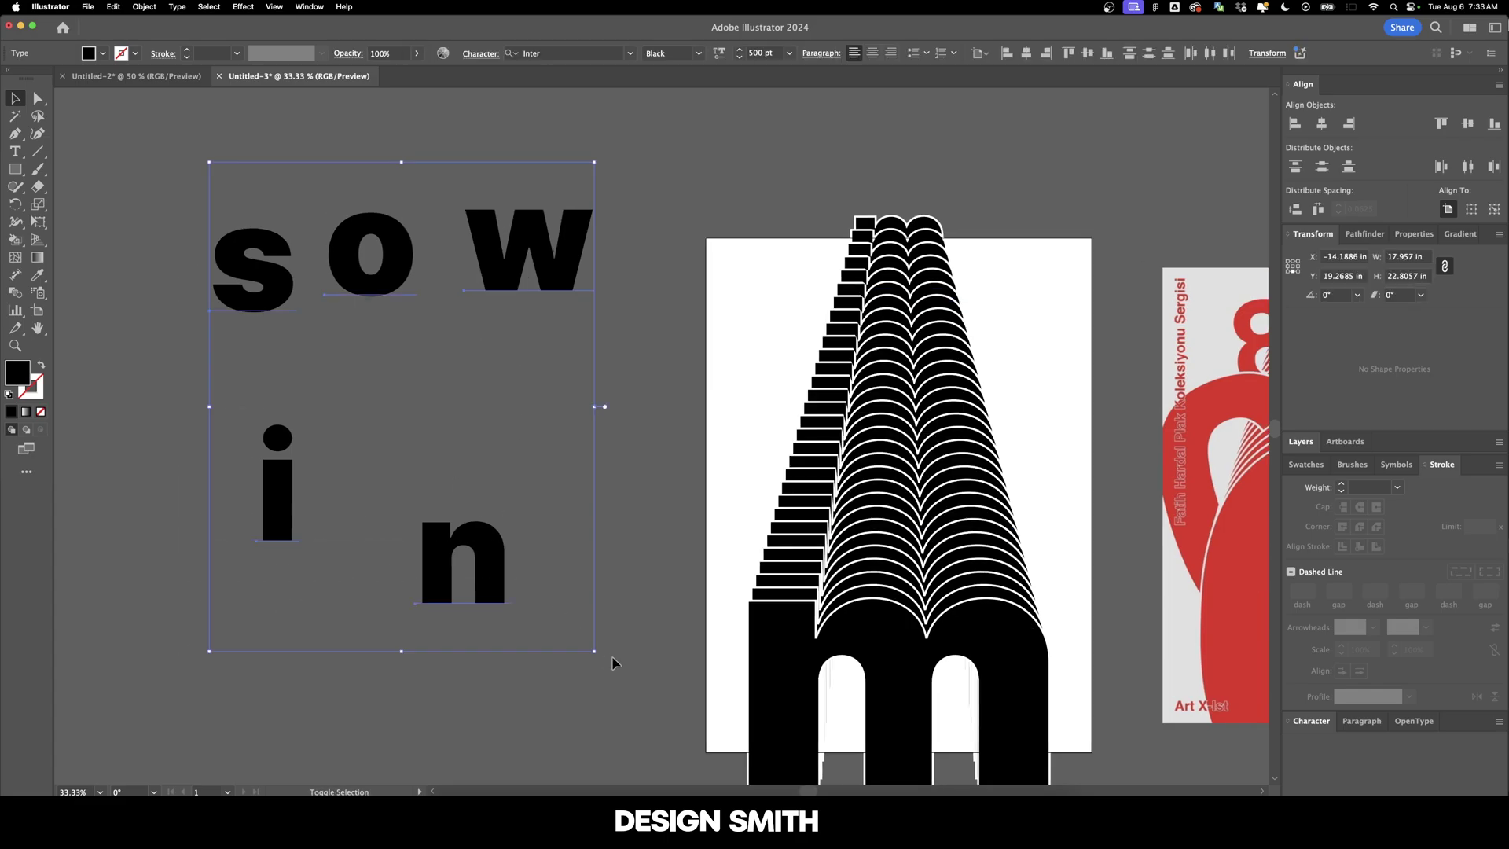
key("super+shift+o")
left_click(509, 366)
scroll(512, 376, "right", 2)
left_click(762, 53)
type("750")
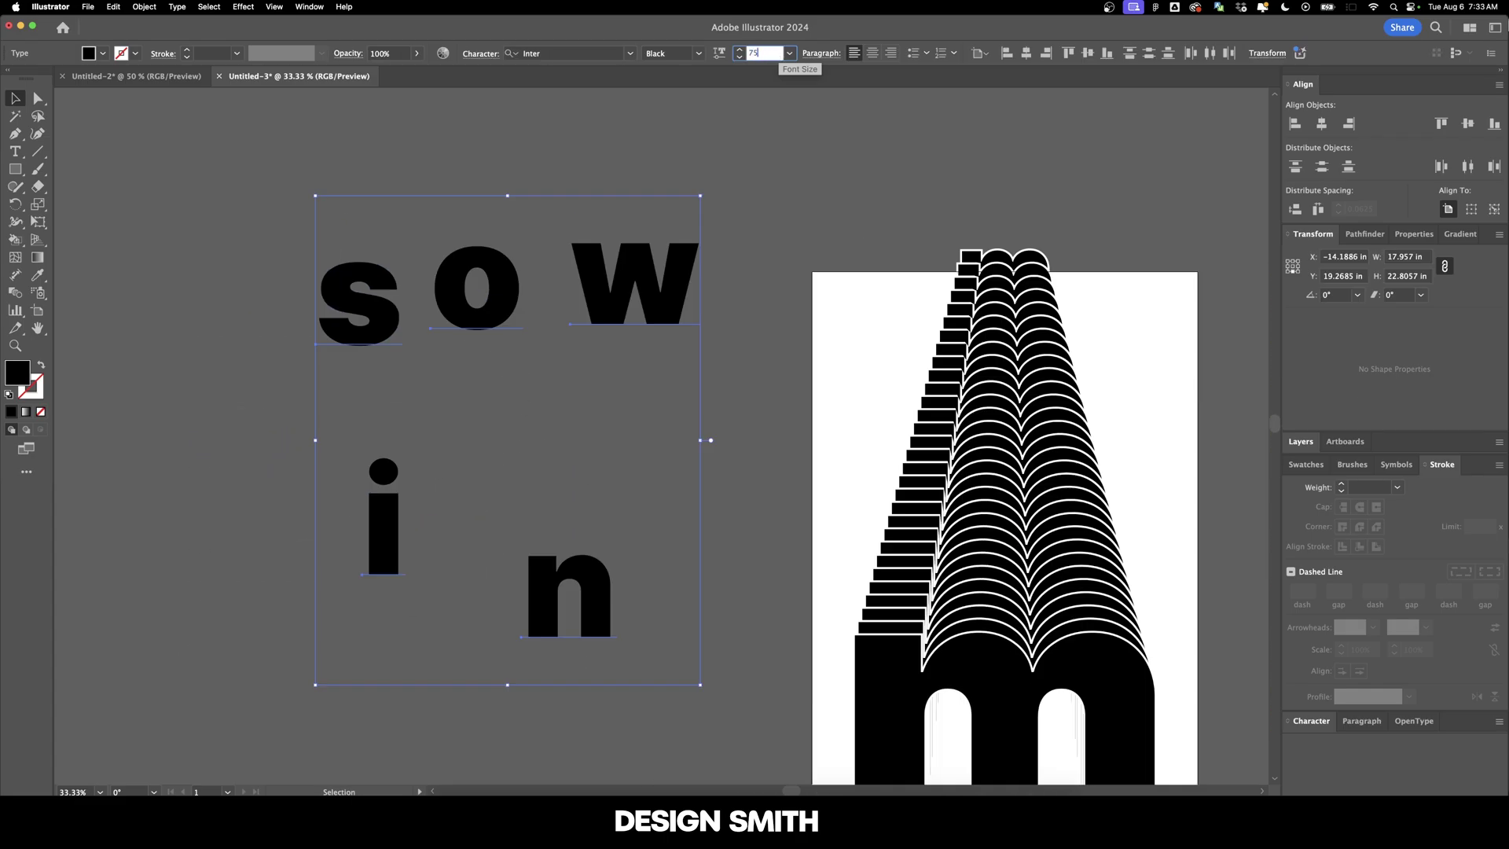
key("Return")
left_click(793, 226)
left_click_drag(818, 271, 717, 253)
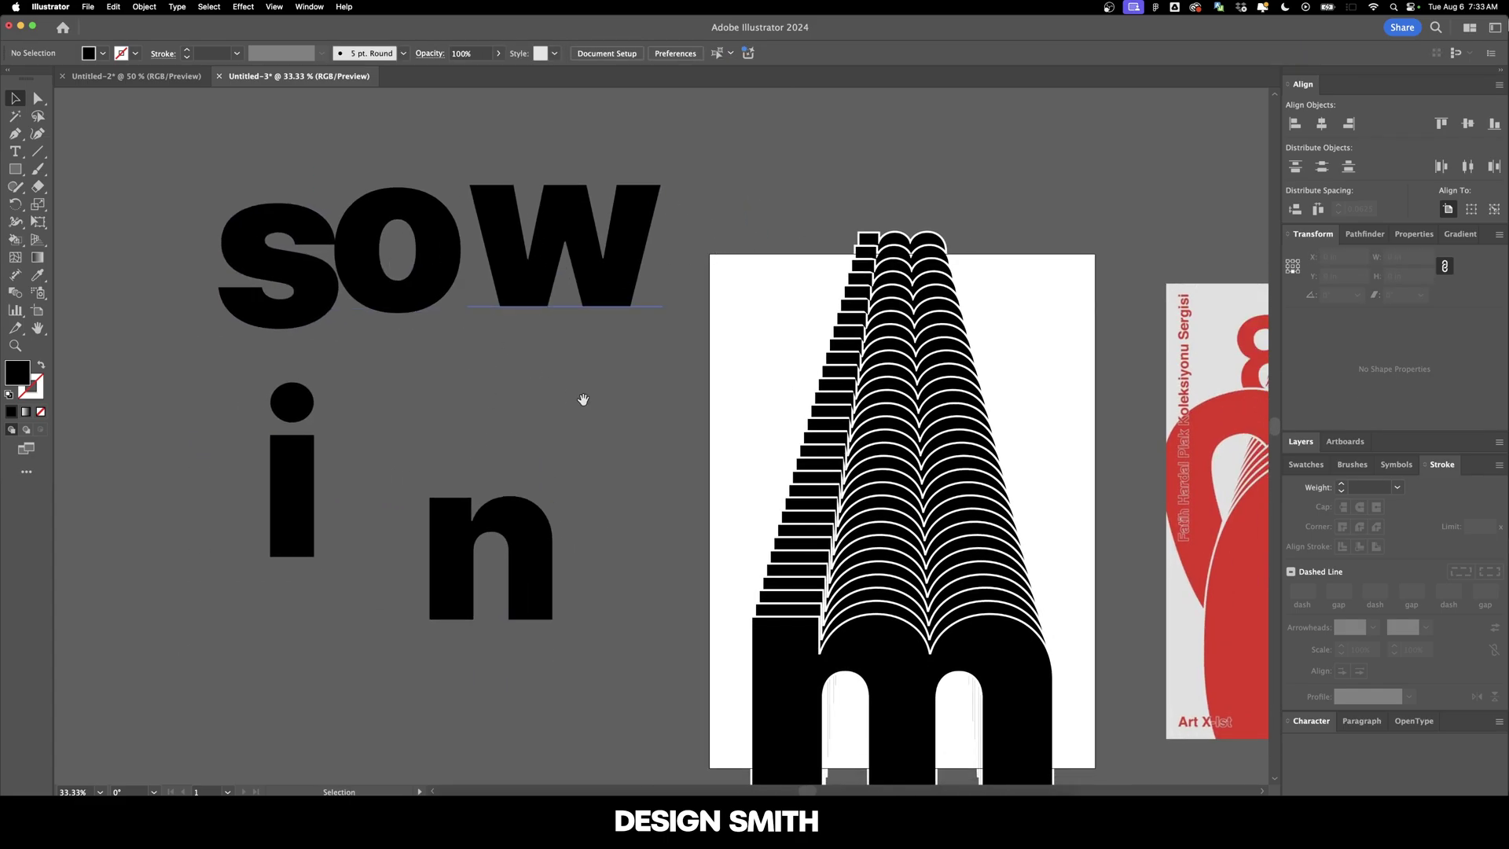
- Convert the five separate letters to outlines and deselect them
left_click_drag(593, 407, 498, 347)
left_click_drag(644, 403, 283, 363)
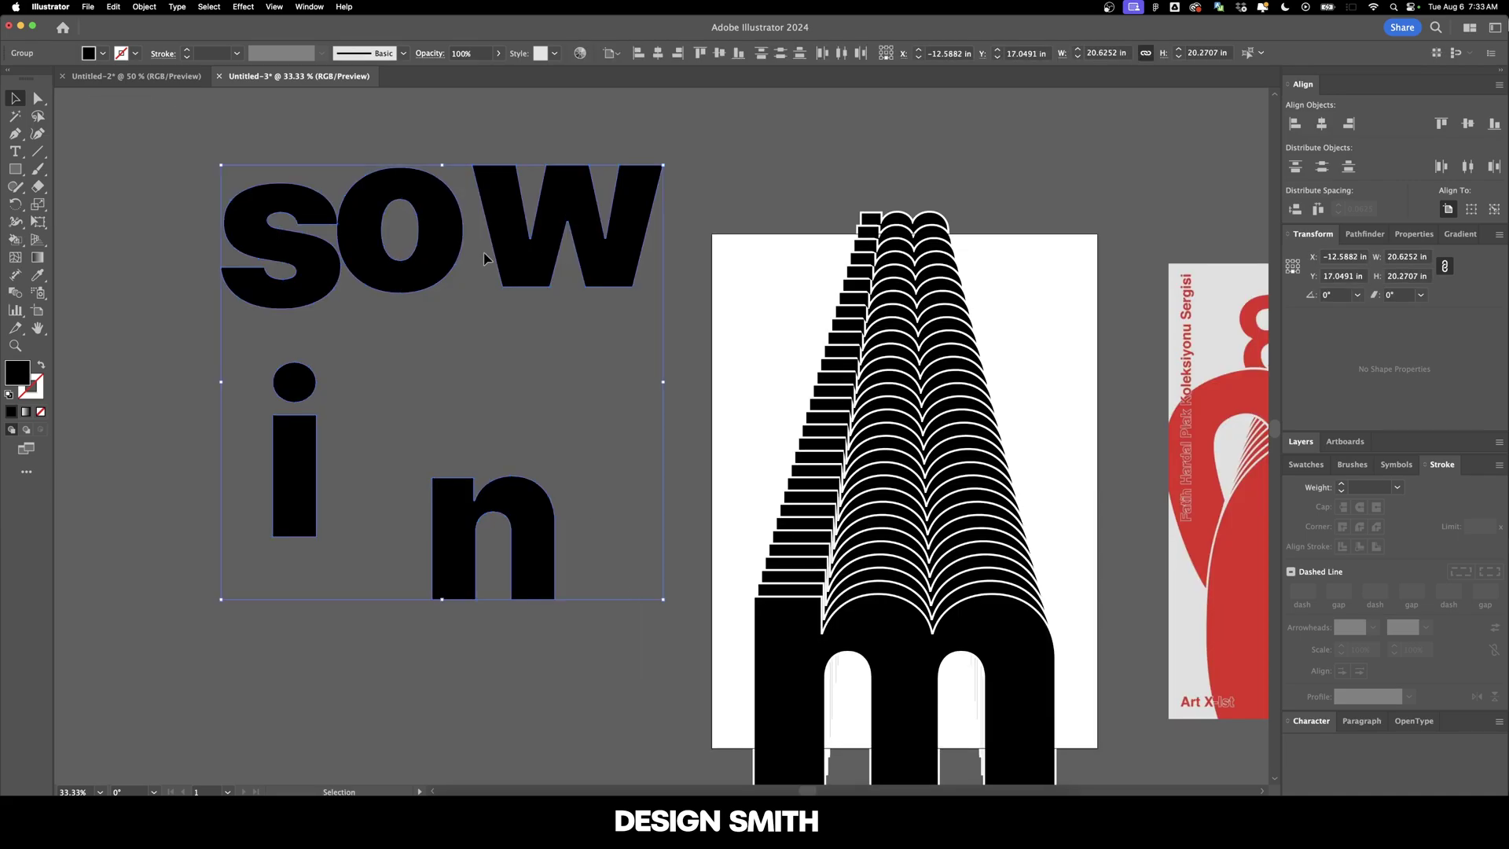
left_click(610, 337)
- Give the s a white 5 pt stroke aligned to the outside and place it, rotated about 25°, across the m stack's left edge
mouse_move(392, 312)
left_mouse_down()
mouse_move(295, 334)
mouse_move(624, 535)
mouse_move(468, 420)
left_mouse_up()
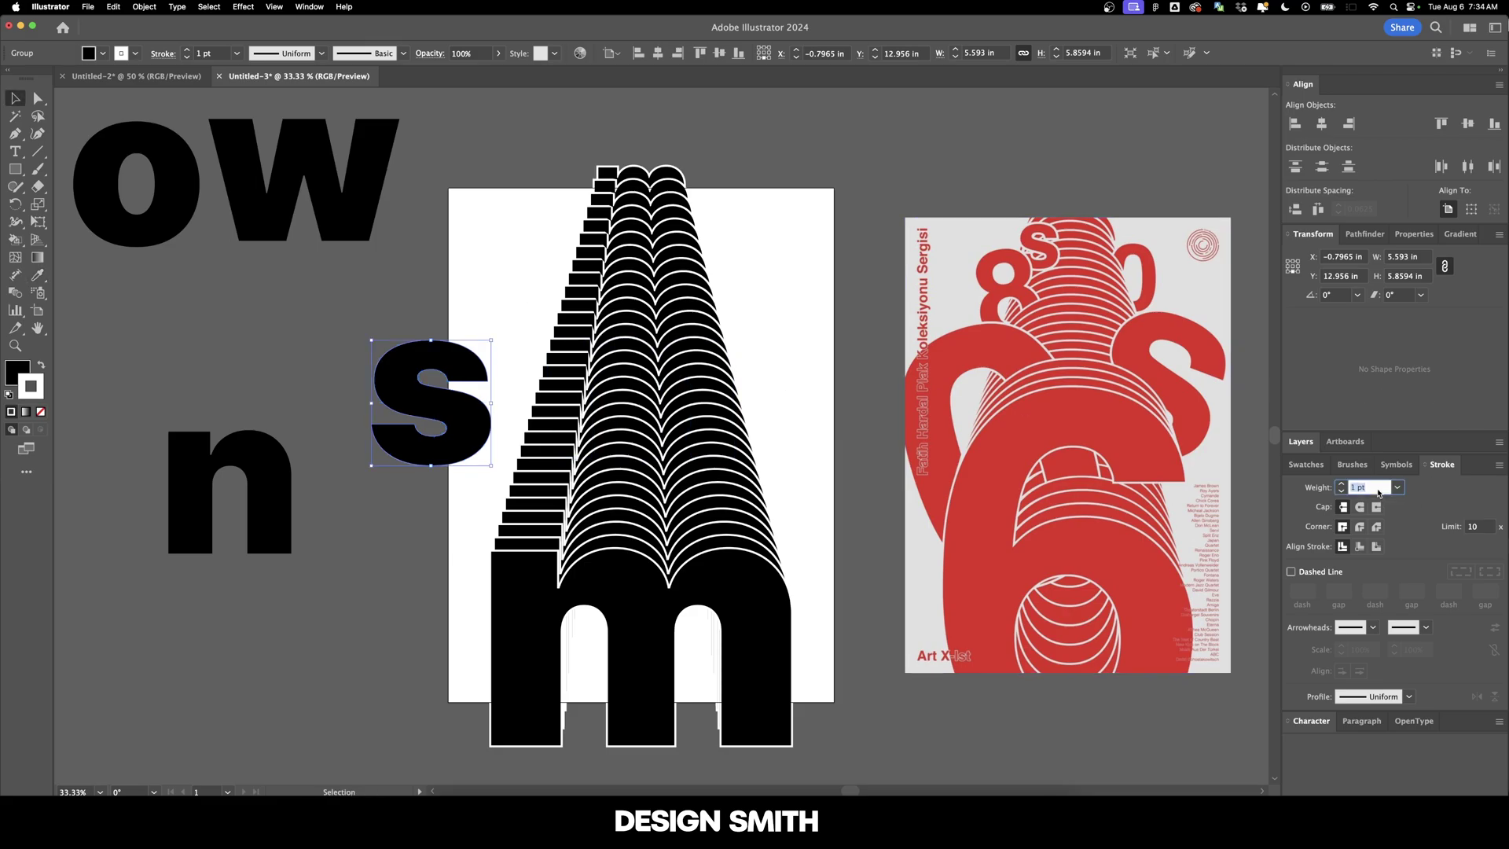
type("5")
key("Return")
mouse_move(473, 369)
left_mouse_down()
mouse_move(569, 352)
mouse_move(578, 377)
mouse_move(594, 346)
mouse_move(577, 334)
left_mouse_up()
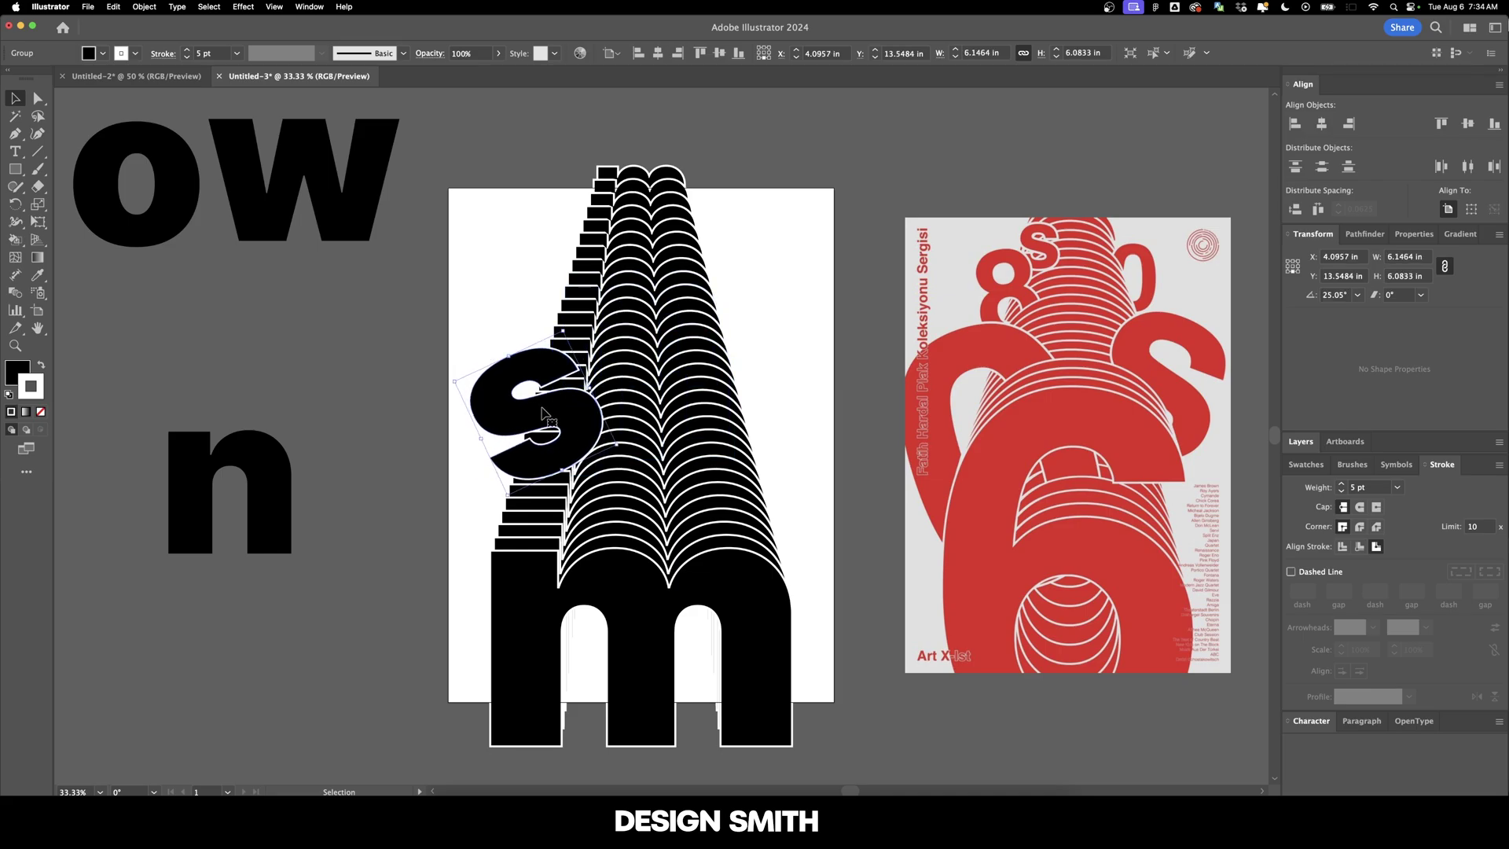
left_click_drag(542, 413, 545, 417)
- Send the s to the back and bring it forward step by step until it interlaces with the stacked m copies
key("super+equal")
key("super+equal")
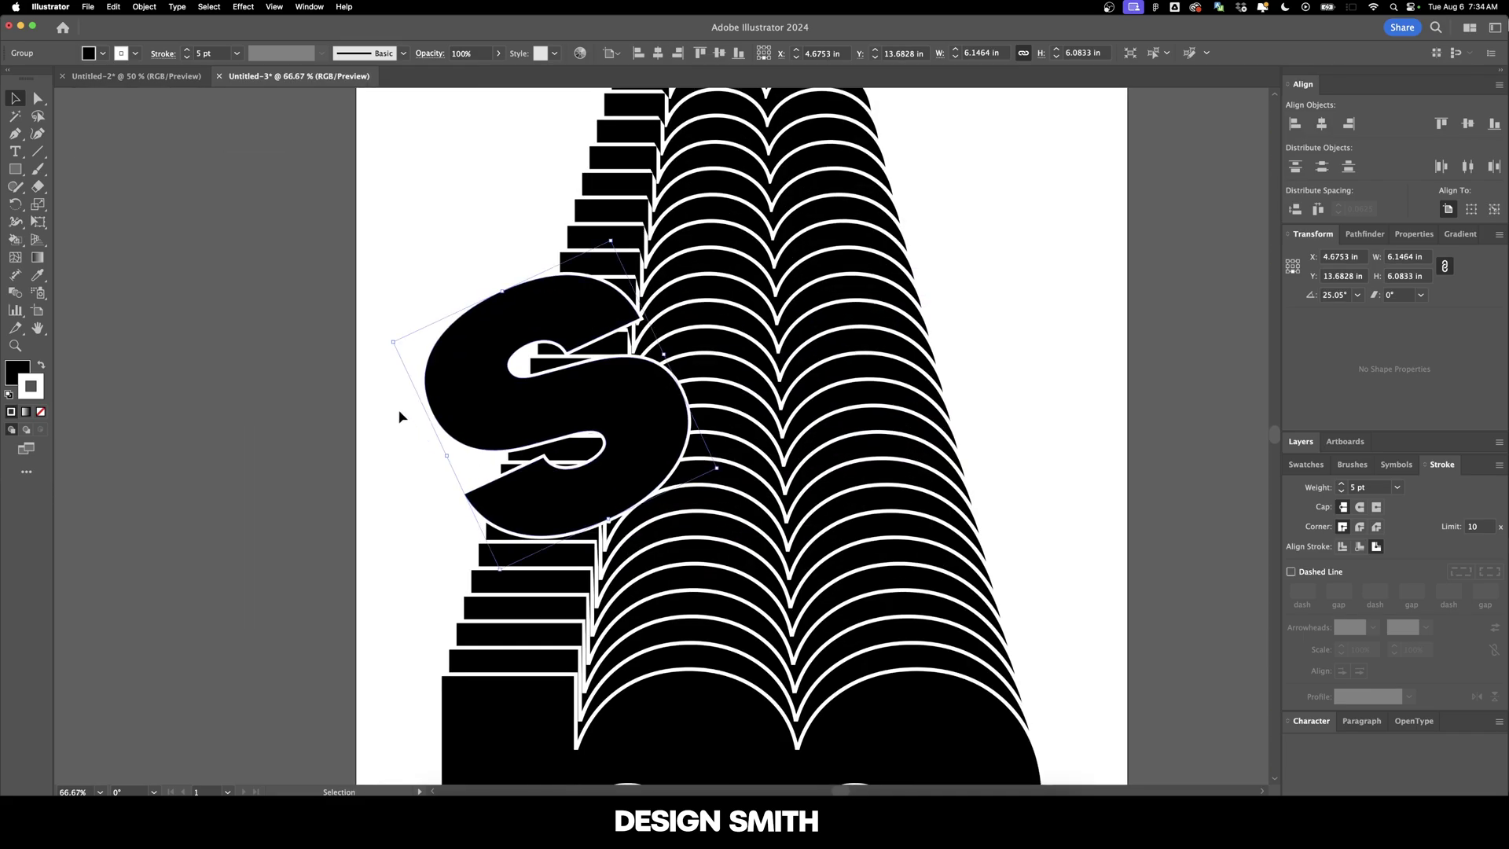
key("super+shift+bracketleft")
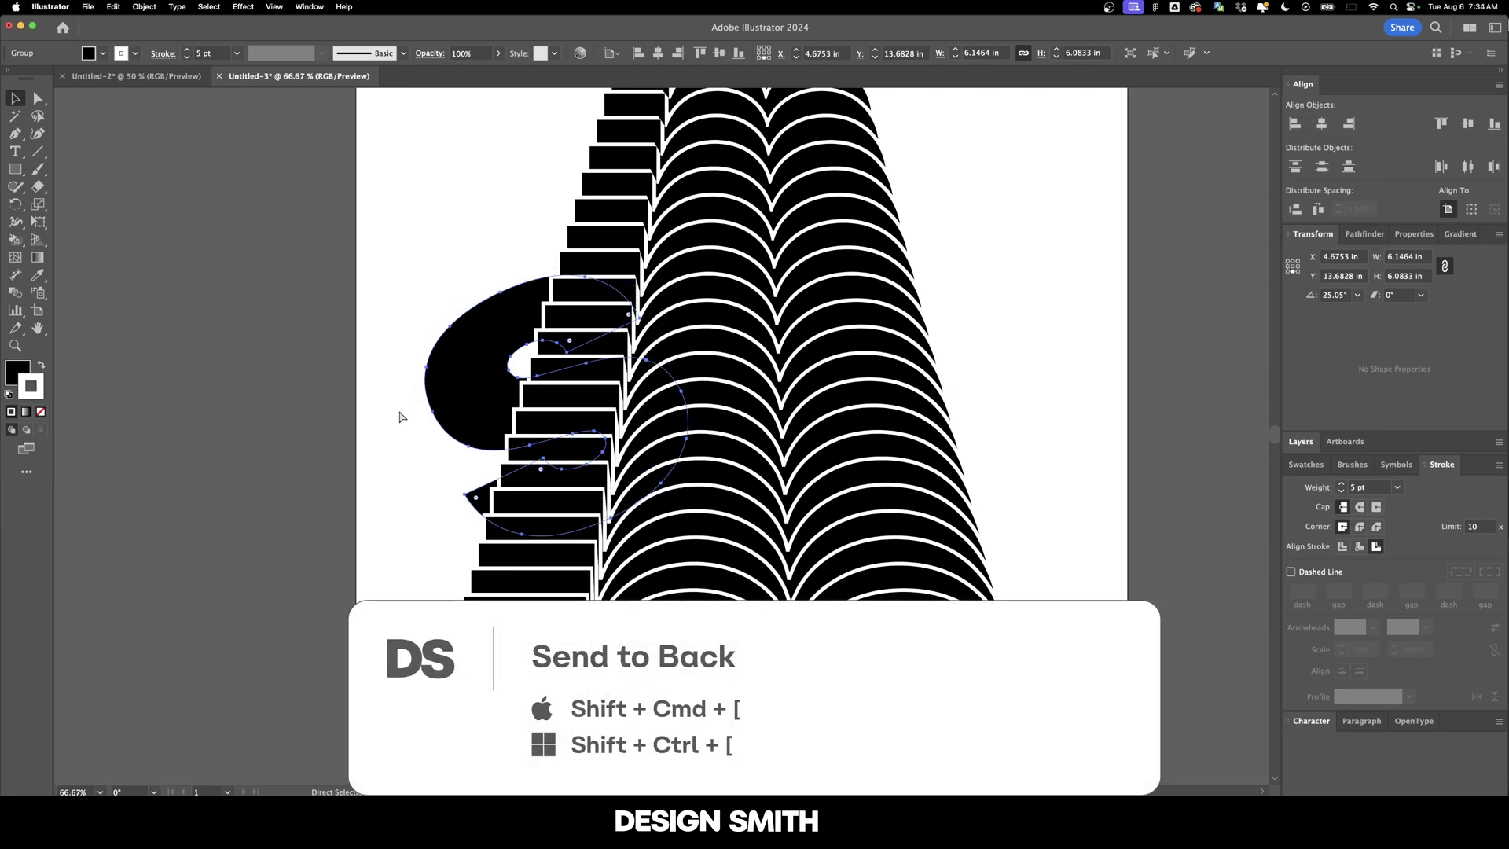
key("super+bracketright")
key("super+bracketright")
key("super+bracketright")
key("super+bracketright")
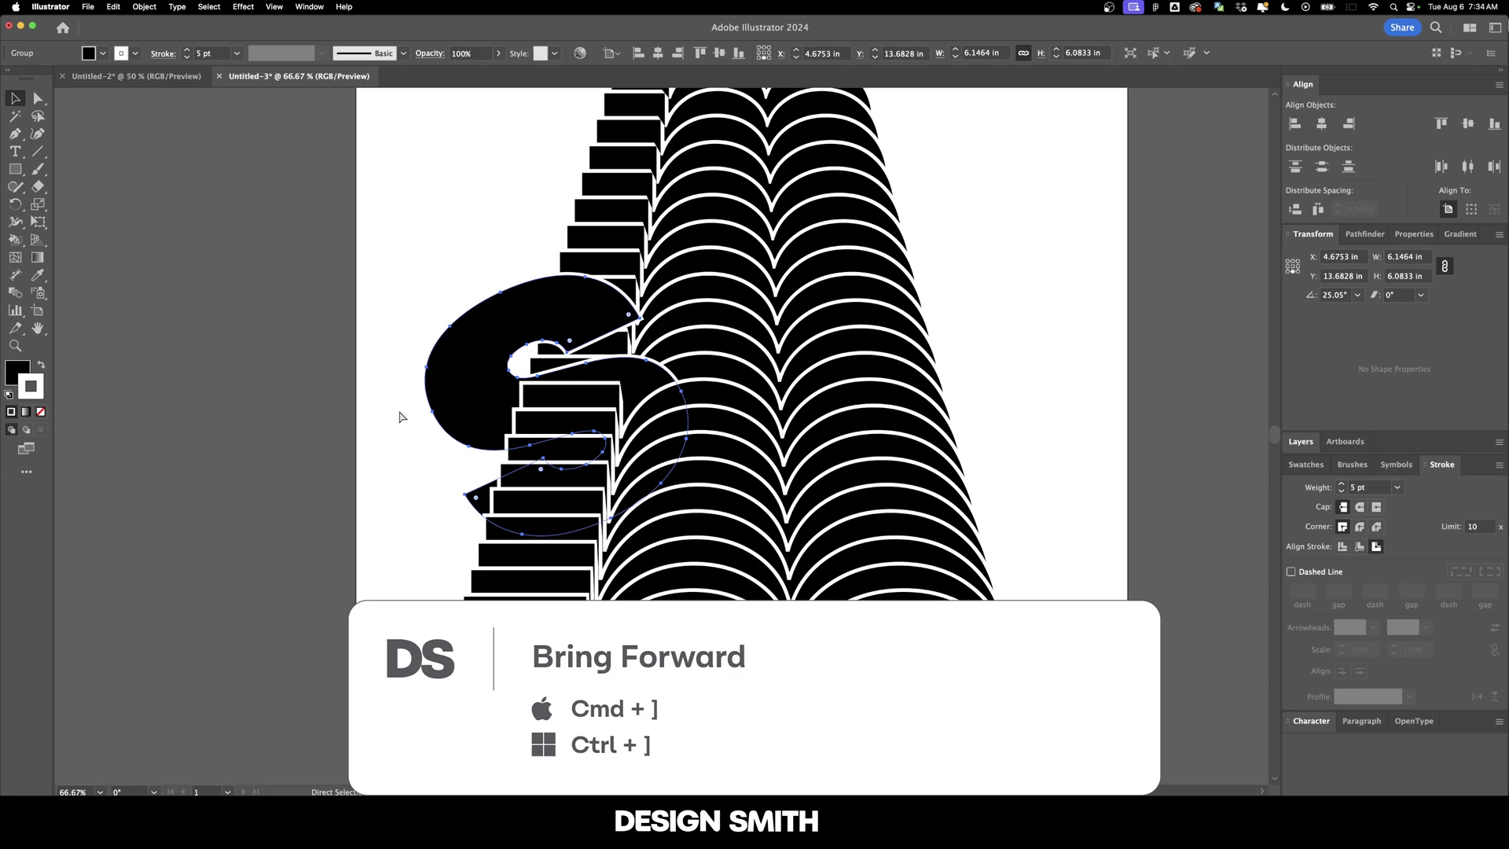
left_click(401, 417)
key("super+minus")
key("super+minus")
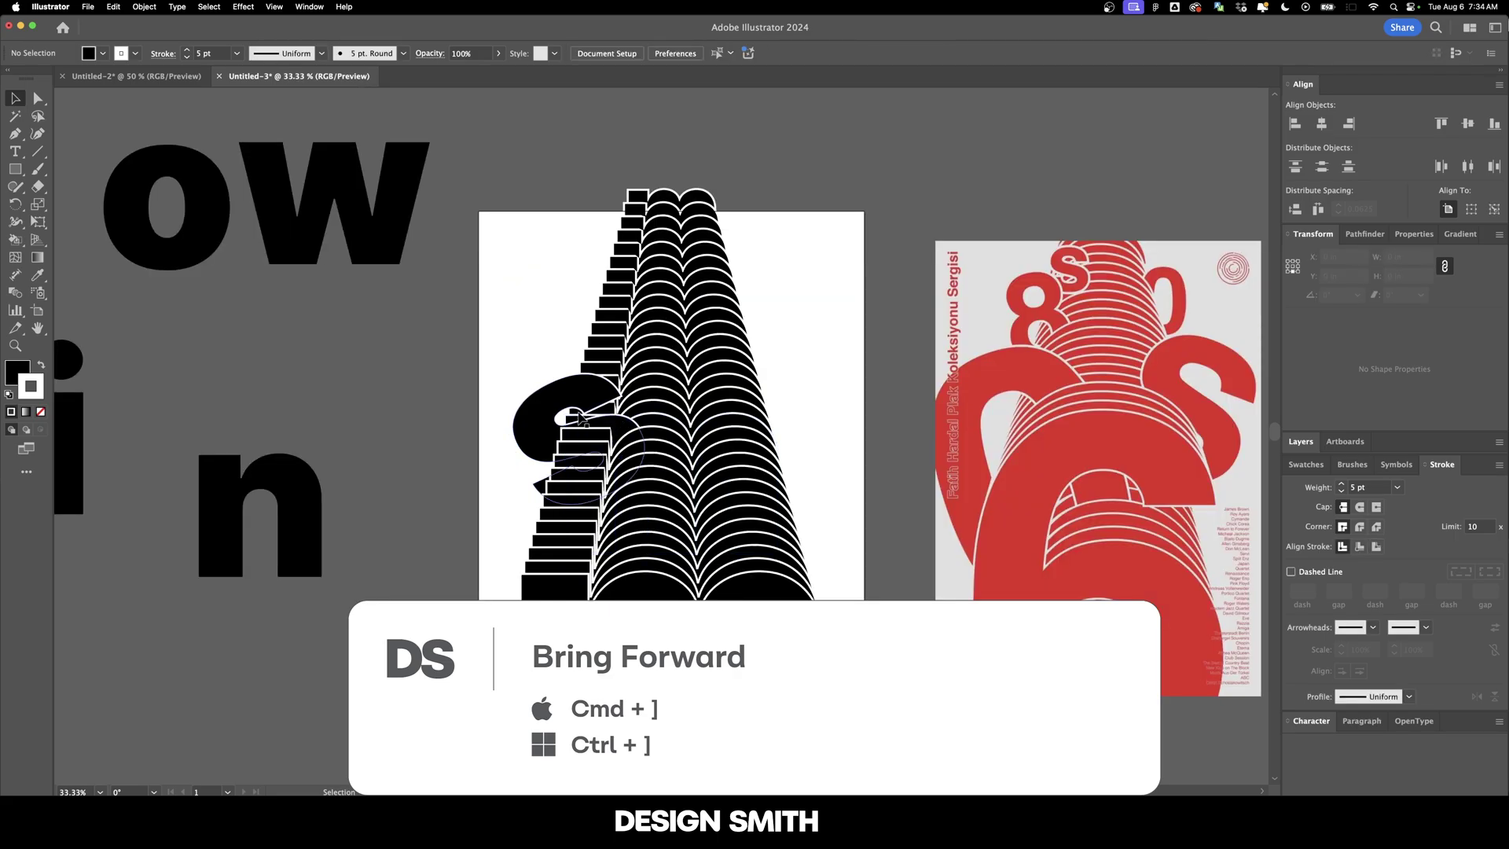
- Give the o the same stroke as the s, rotate it about 31° clockwise, and weave it into the m stack's right side
left_click_drag(217, 196, 827, 397)
key("i")
left_click(550, 501)
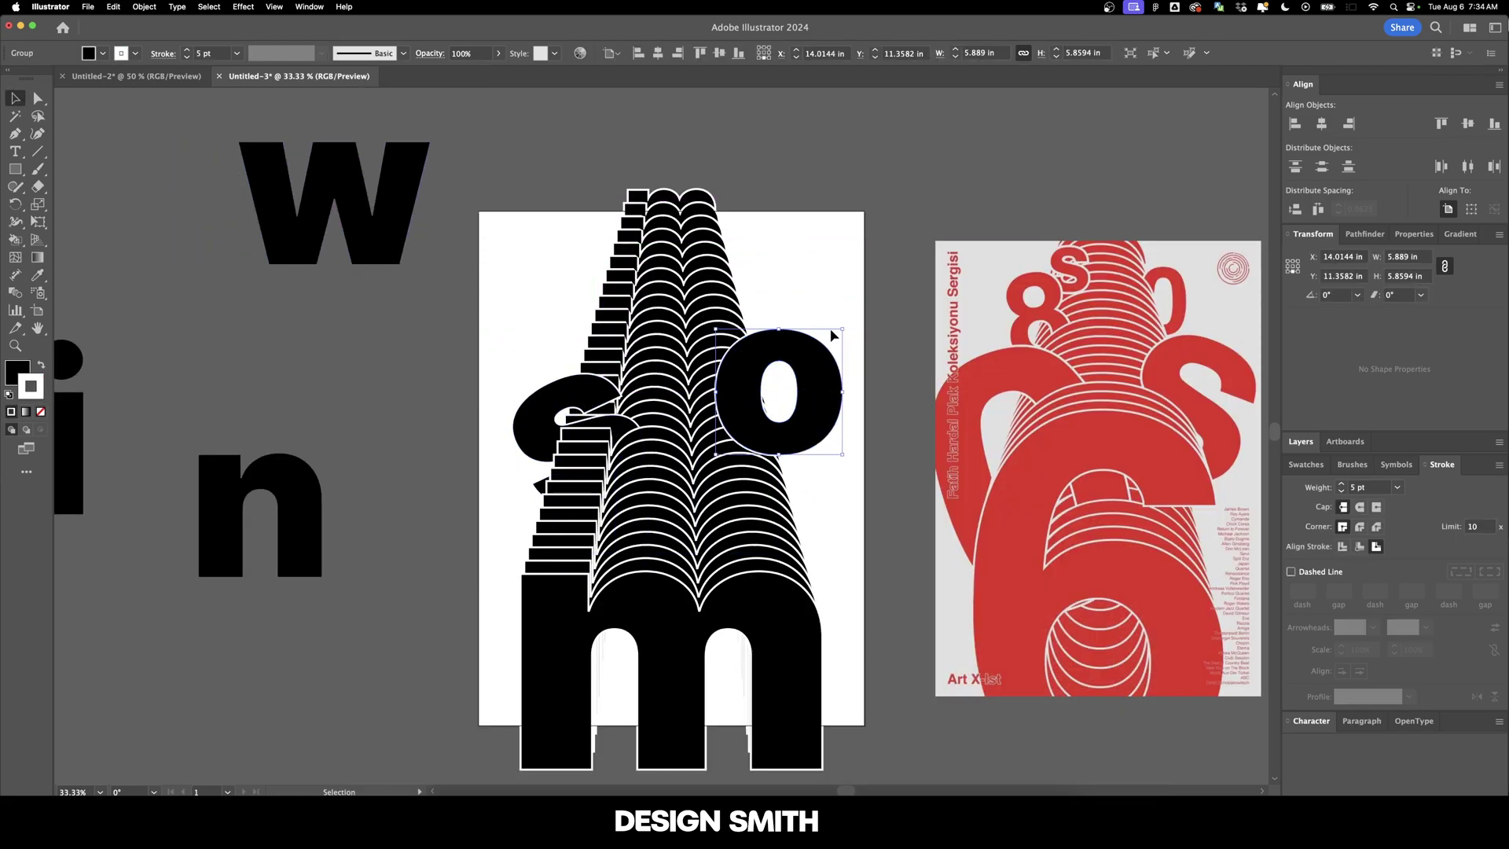
key("v")
left_click_drag(849, 324, 782, 488)
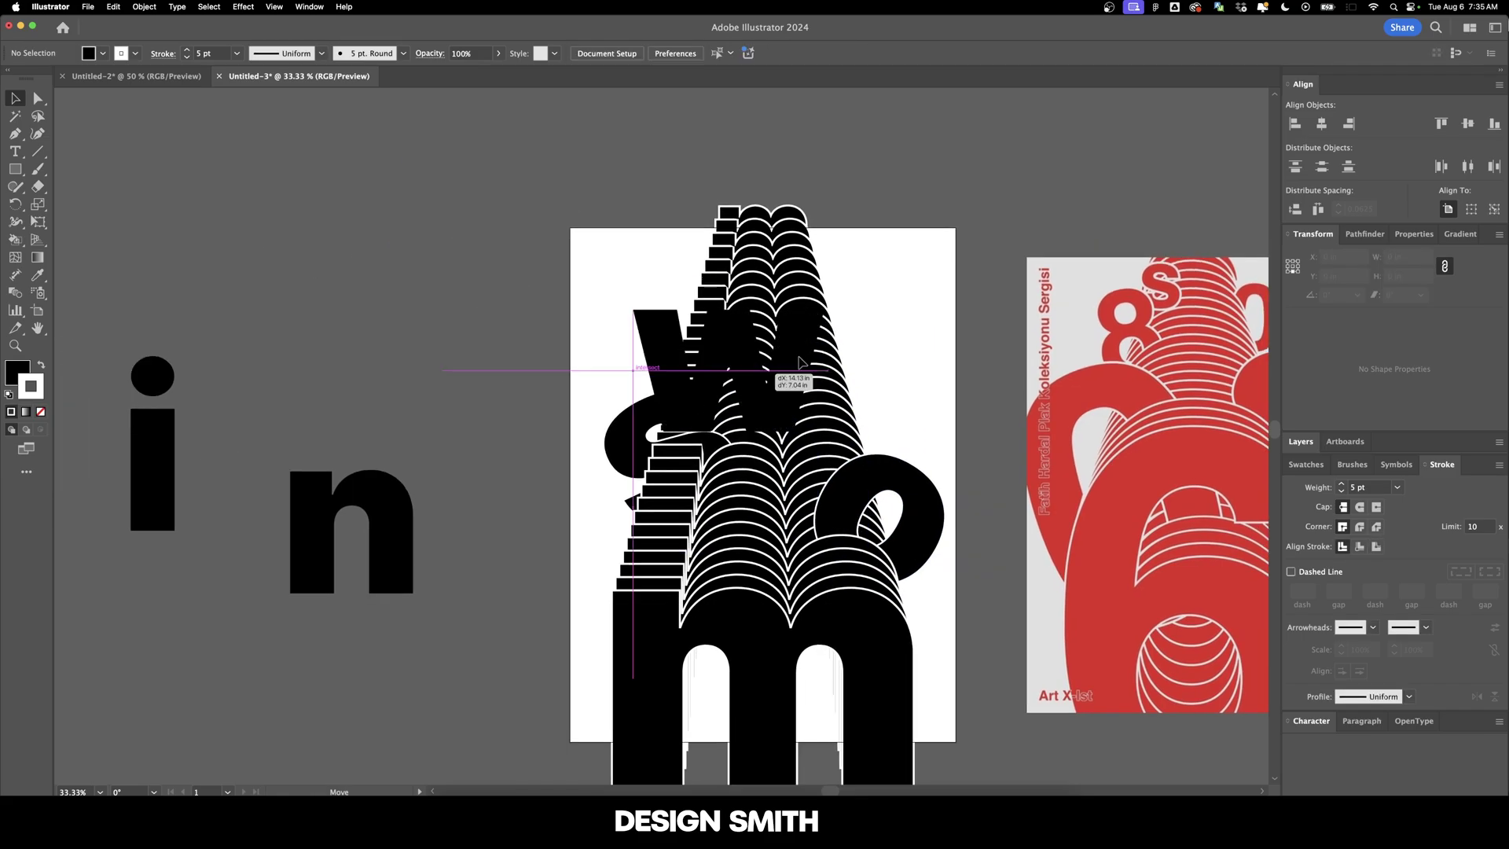
- Place the w, i and n, tilted and with the same white stroke, between the m copies on both sides of the upper stack
left_click_drag(747, 368, 837, 287)
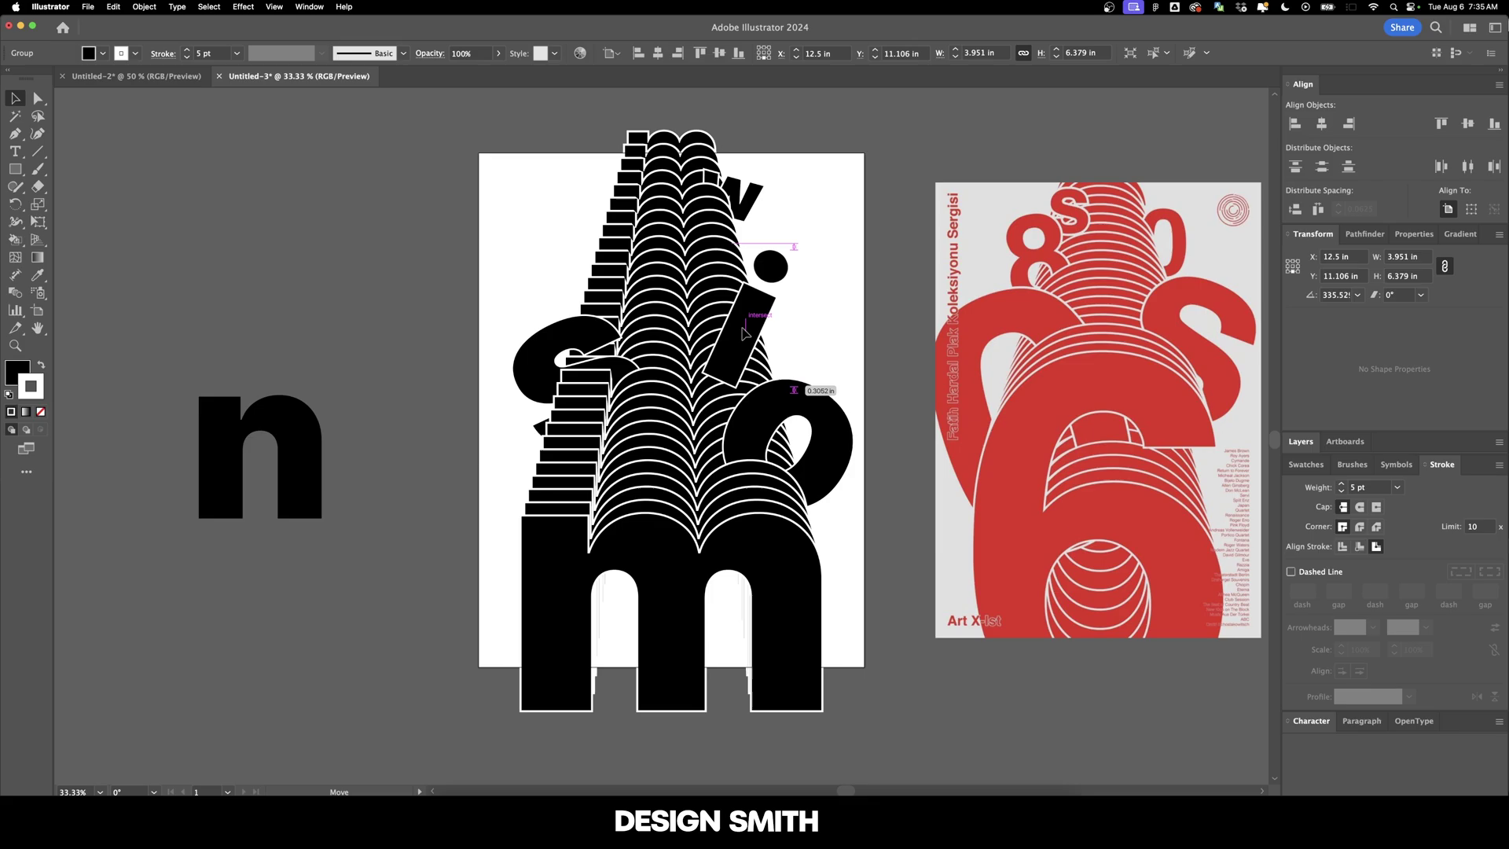
left_click(259, 456)
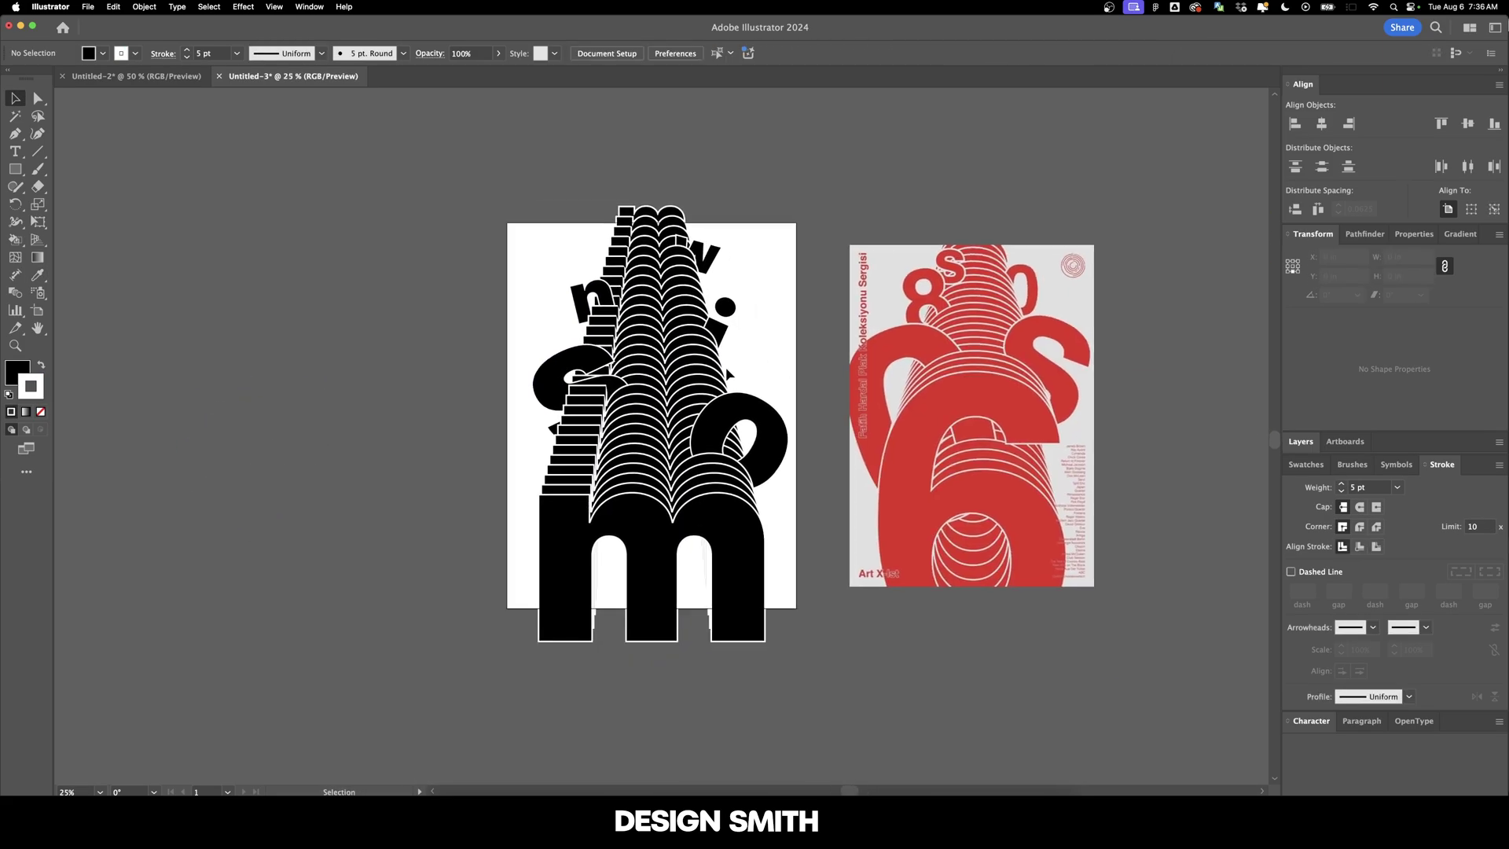
- Draw an 18 × 24 in rectangle that covers the whole artboard
scroll(727, 368, "up", 1)
left_click_drag(745, 348, 740, 383)
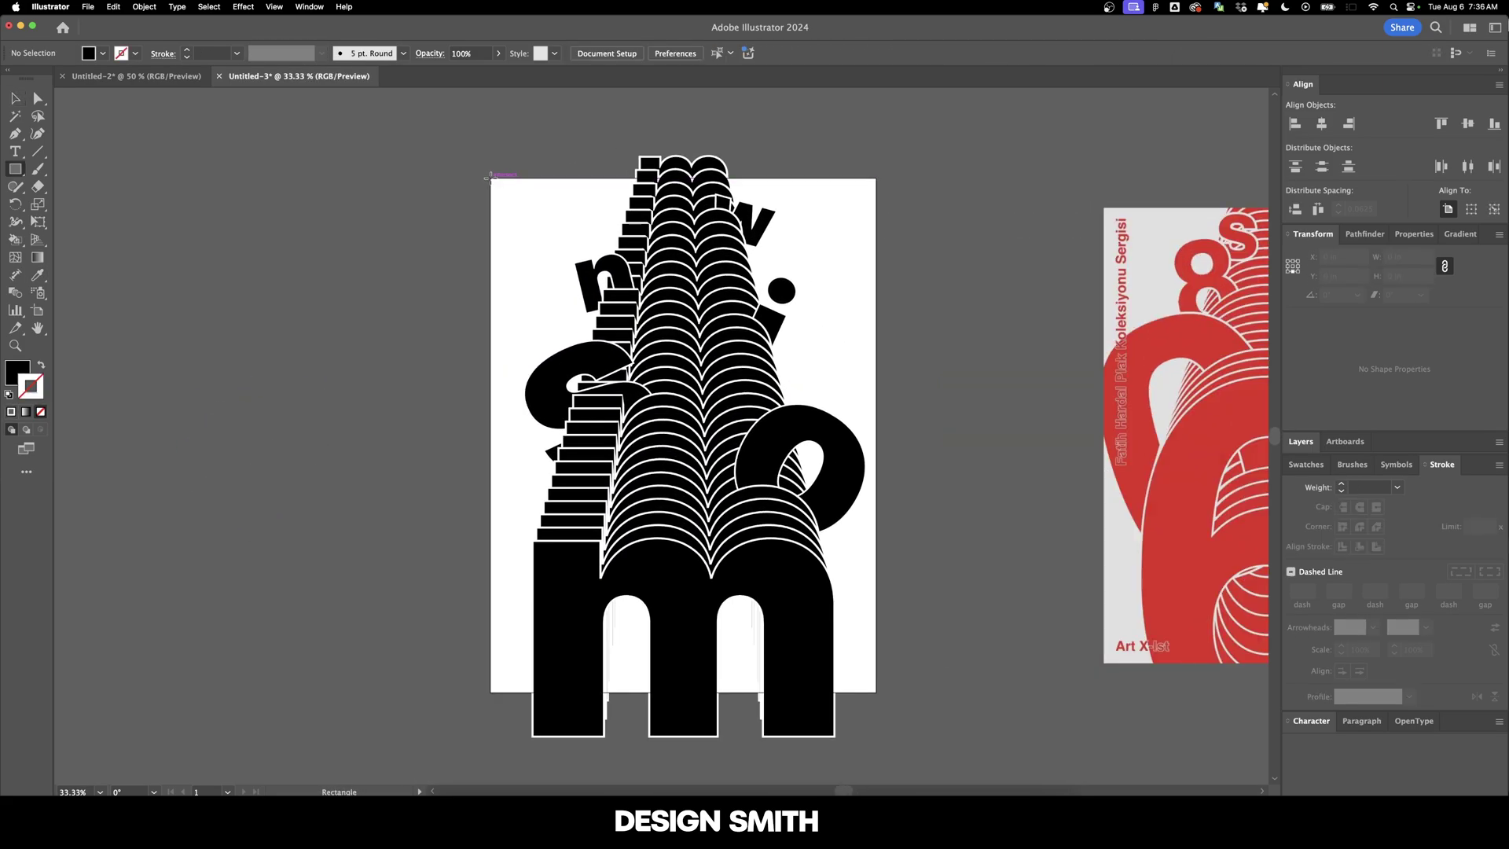
left_click_drag(489, 180, 875, 695)
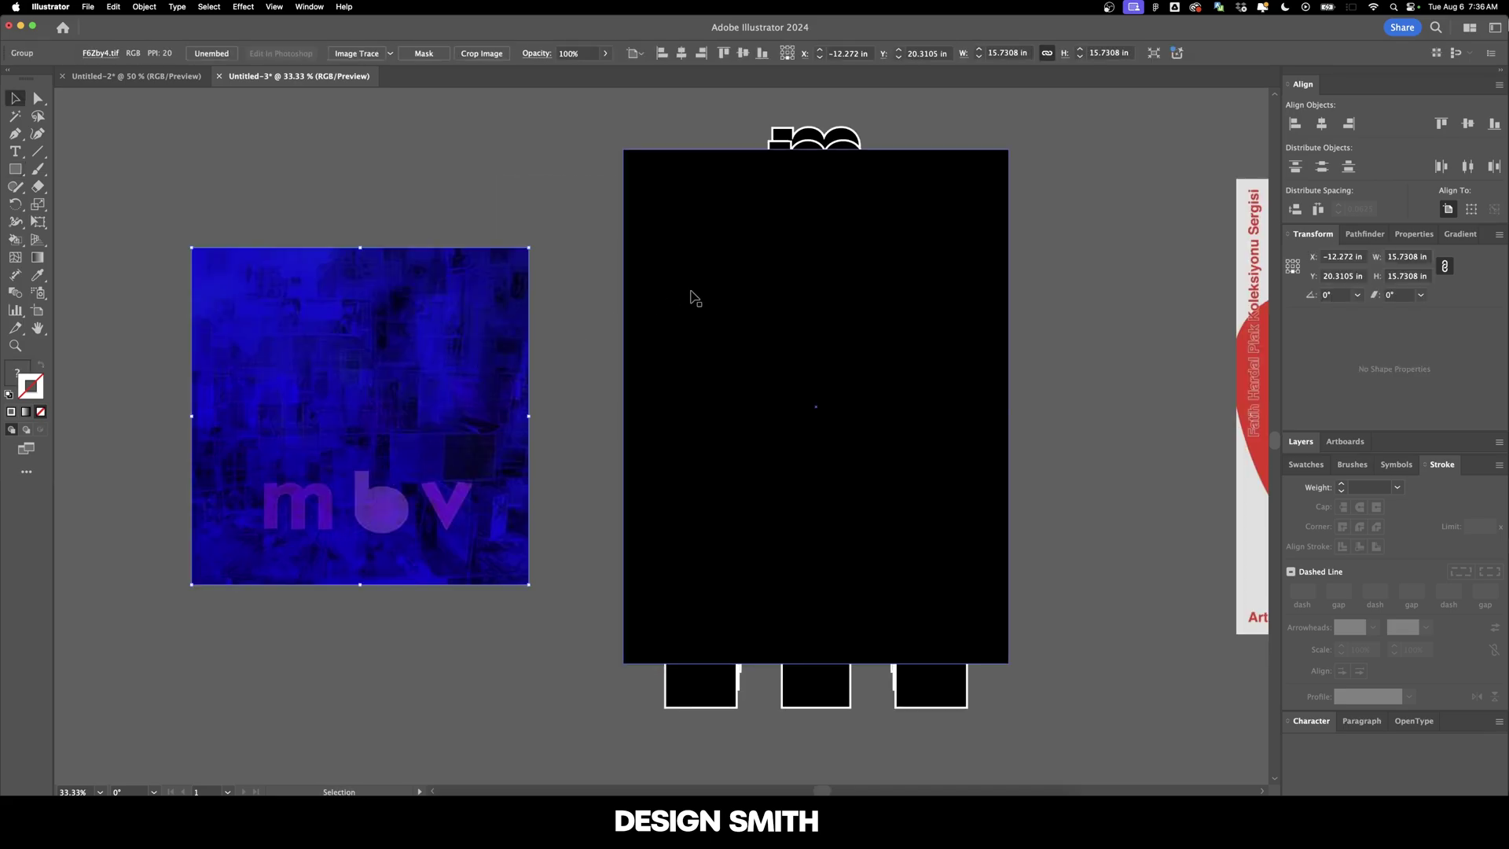
left_click(695, 299)
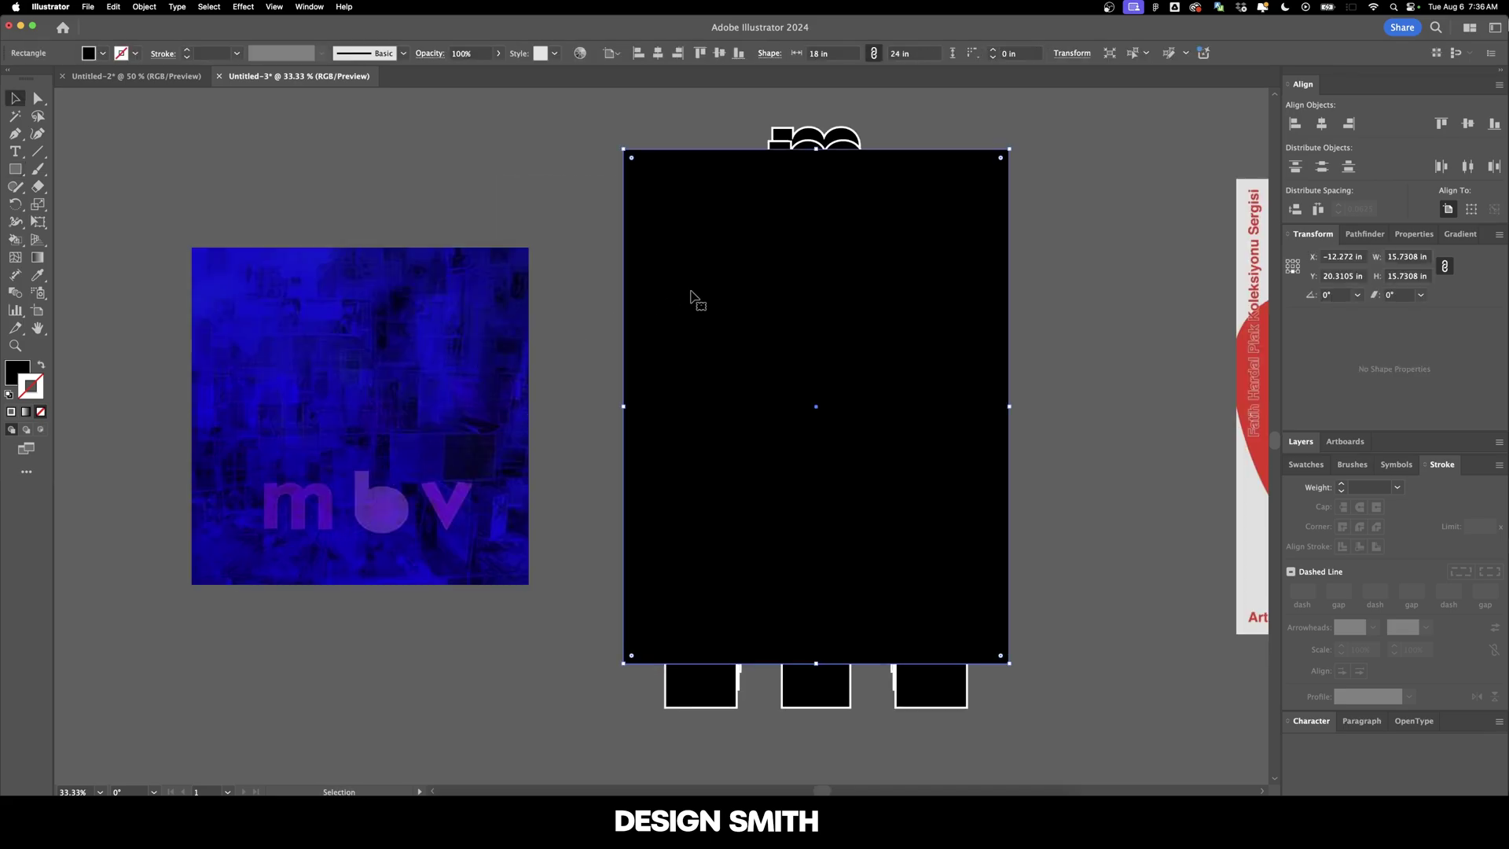
- Fill the rectangle with dark blue sampled from the mbv cover image and send it behind all the letters
key("i")
left_click(376, 289)
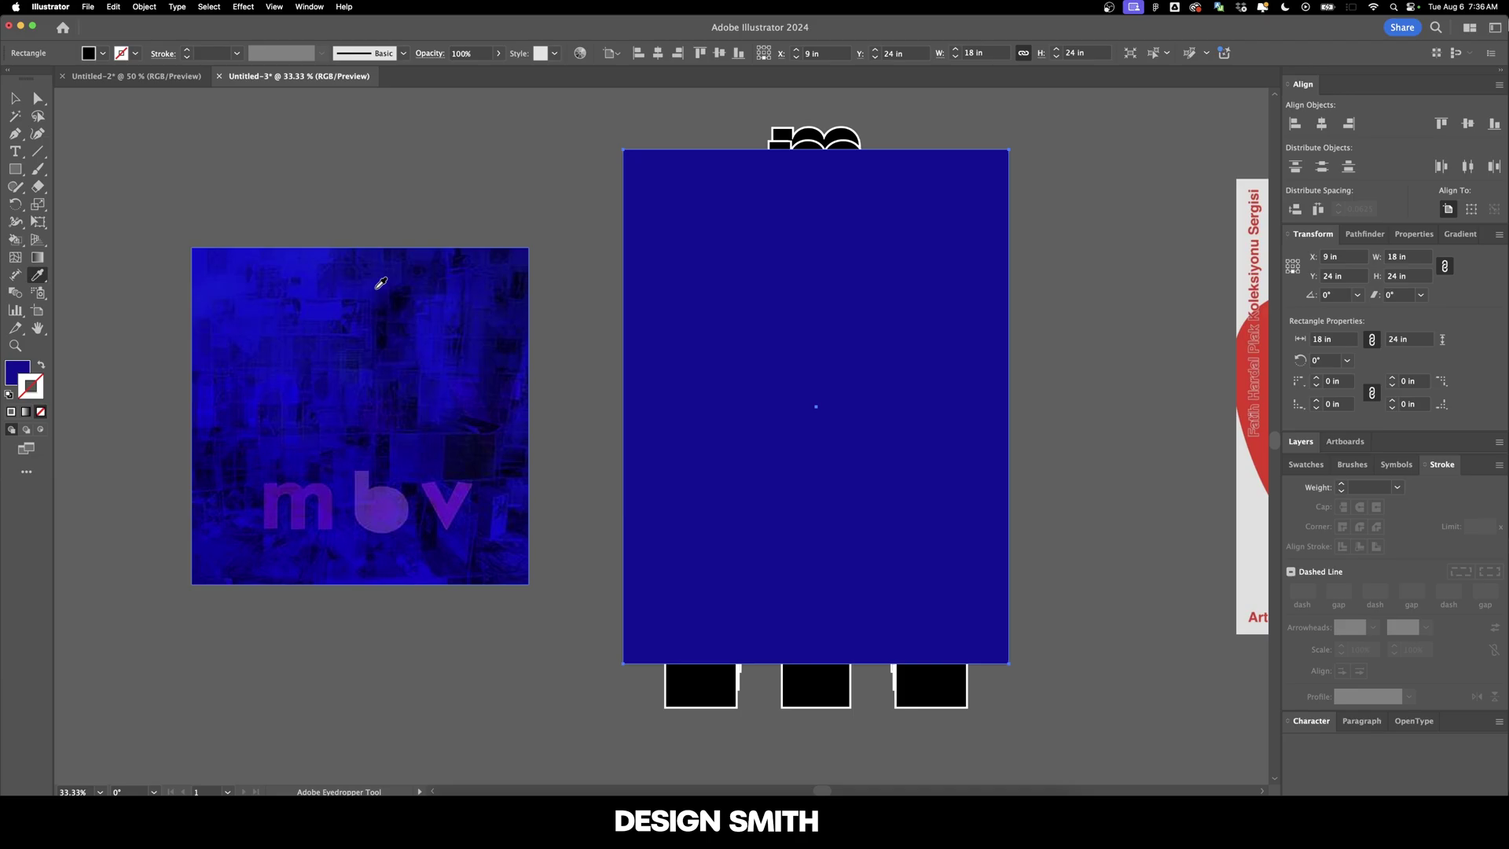
key("v")
key("super+shift+bracketleft")
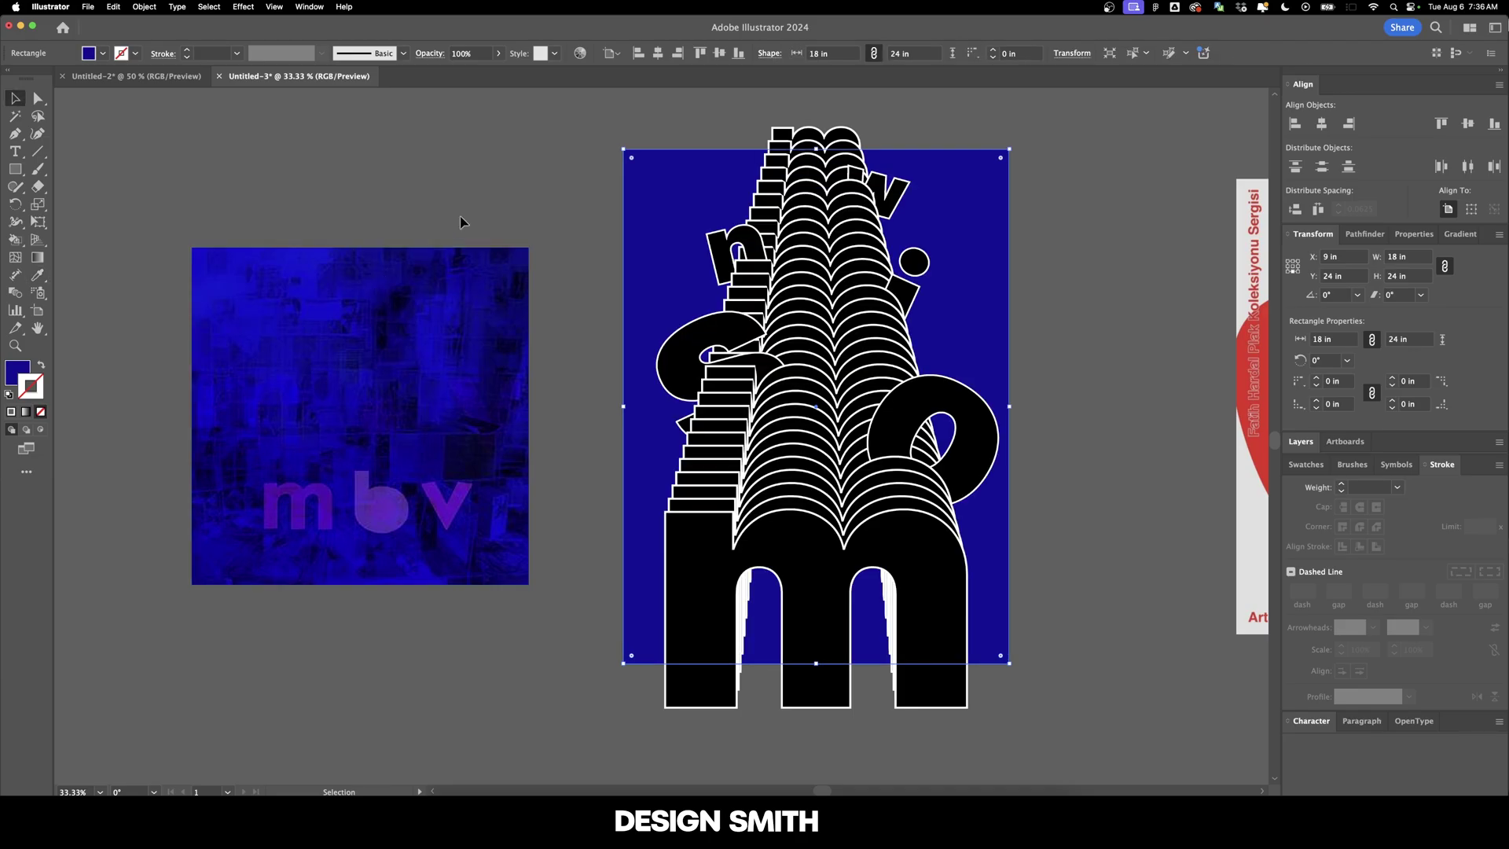
left_click(461, 222)
- Select all shapes sharing the m's black fill and recolour them with purple sampled from the mbv cover's lettering
scroll(452, 236, "right", 5)
key("a")
left_click(656, 541)
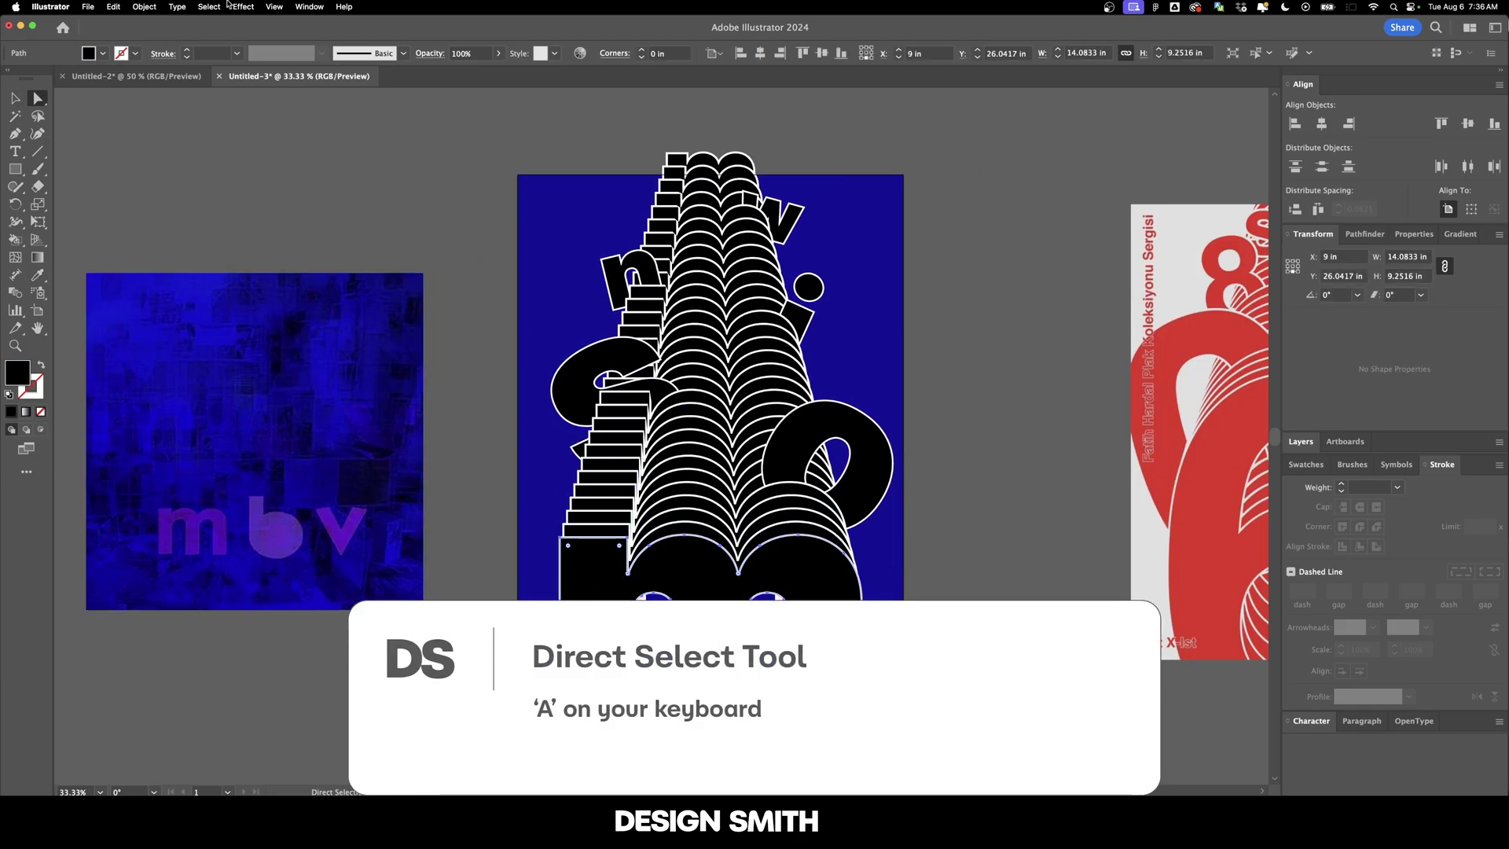
key("super+a")
key("i")
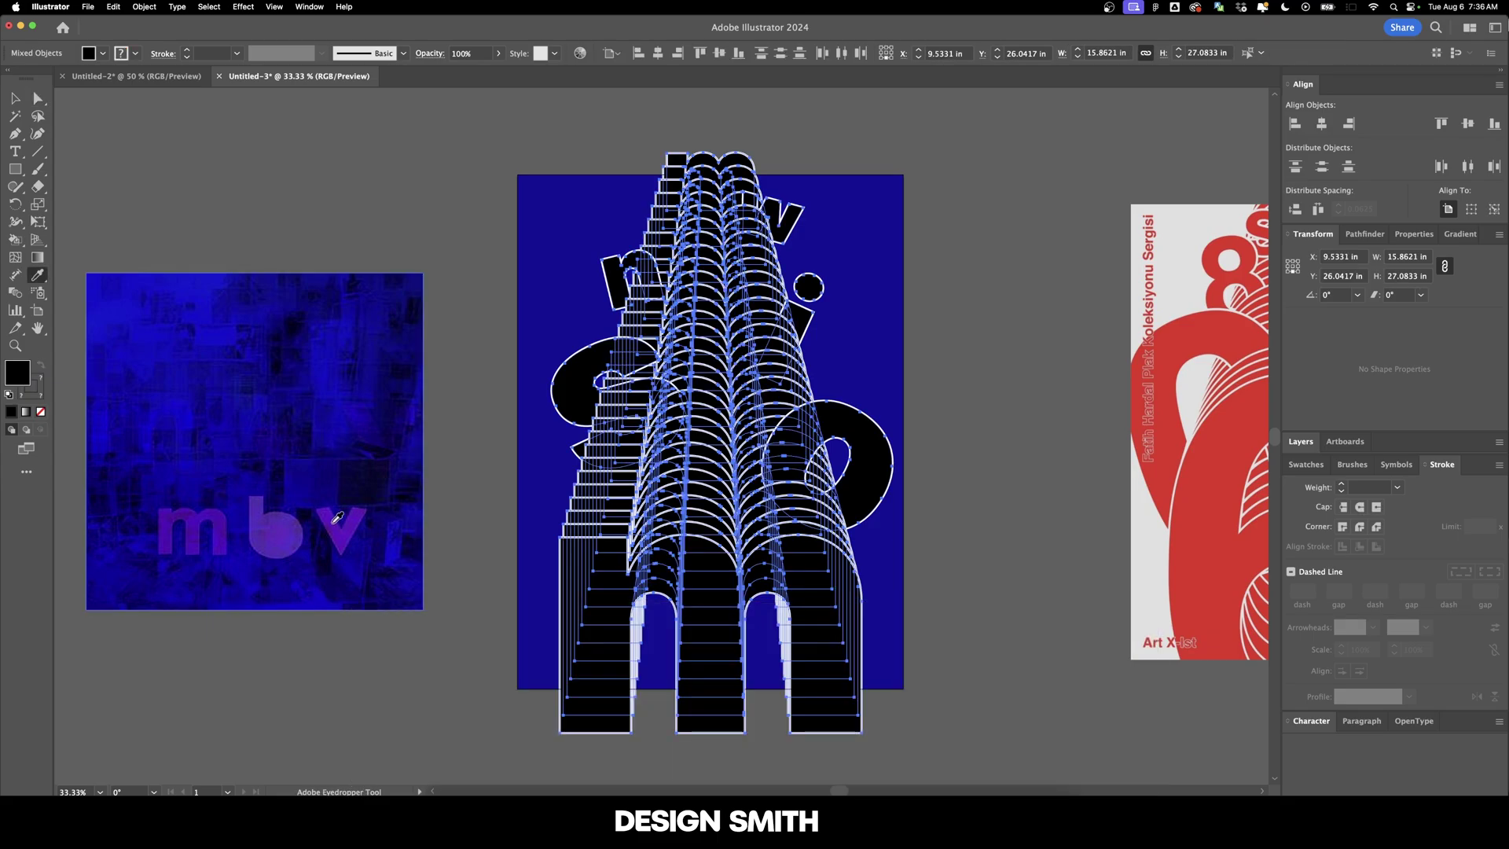
left_click(338, 517)
key("v")
left_click(957, 575)
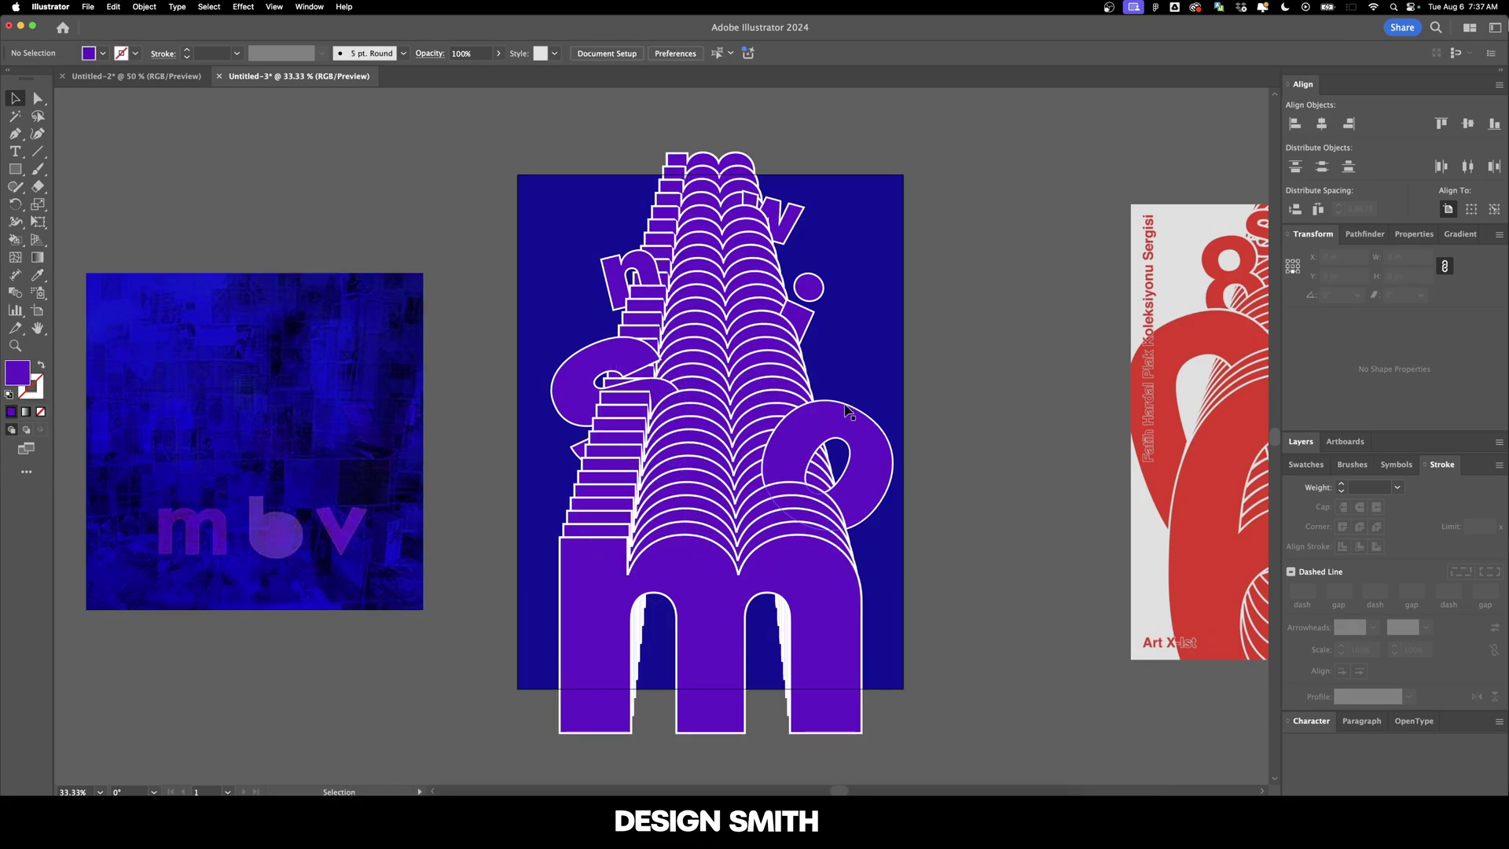
left_click_drag(989, 593, 956, 579)
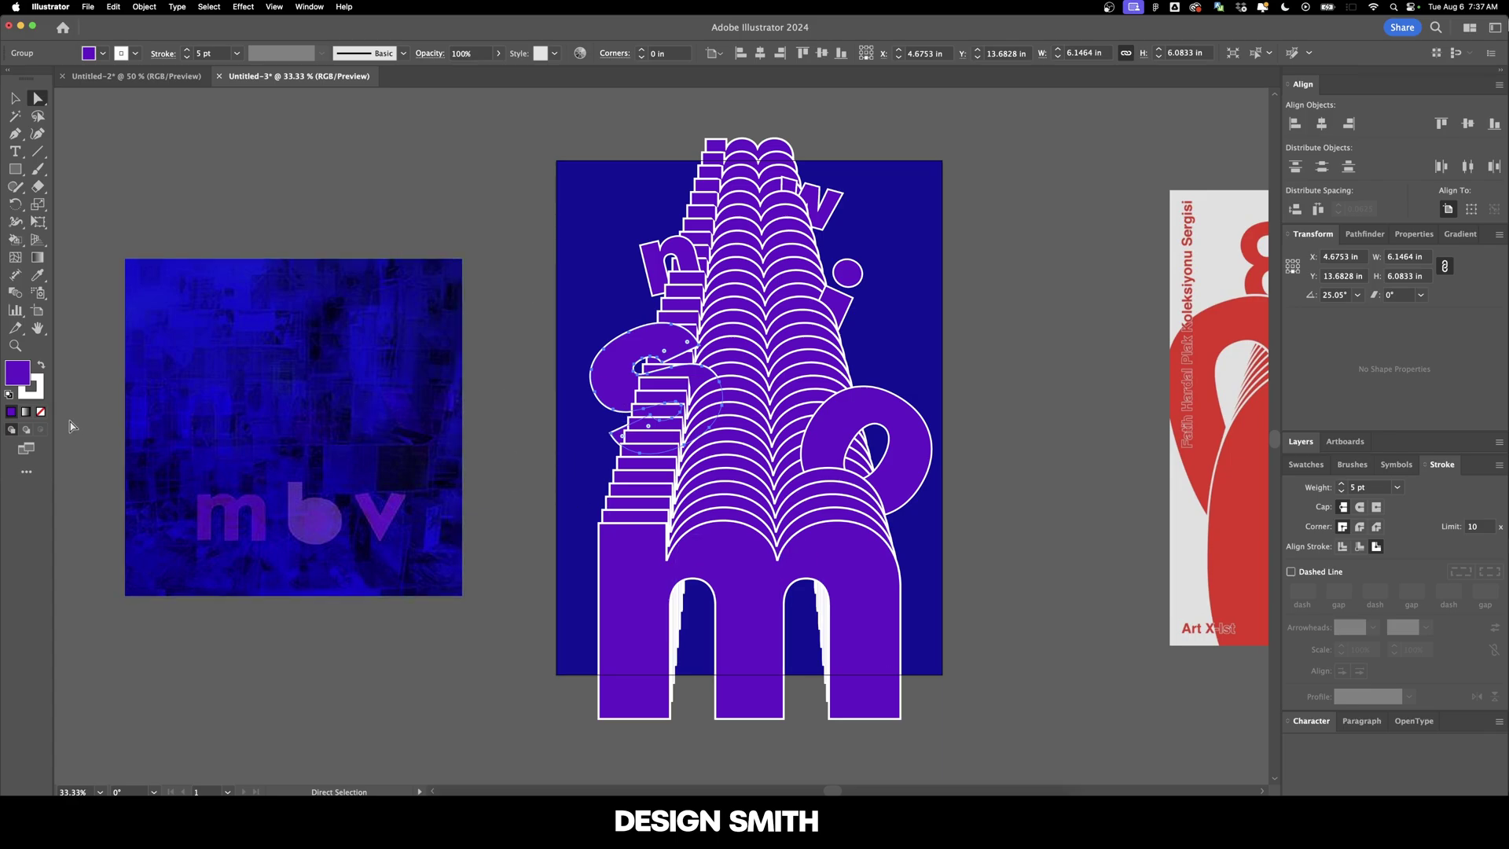
- Select all shapes sharing the white stroke colour and recolour their strokes with bright blue sampled from the mbv cover image
key("x")
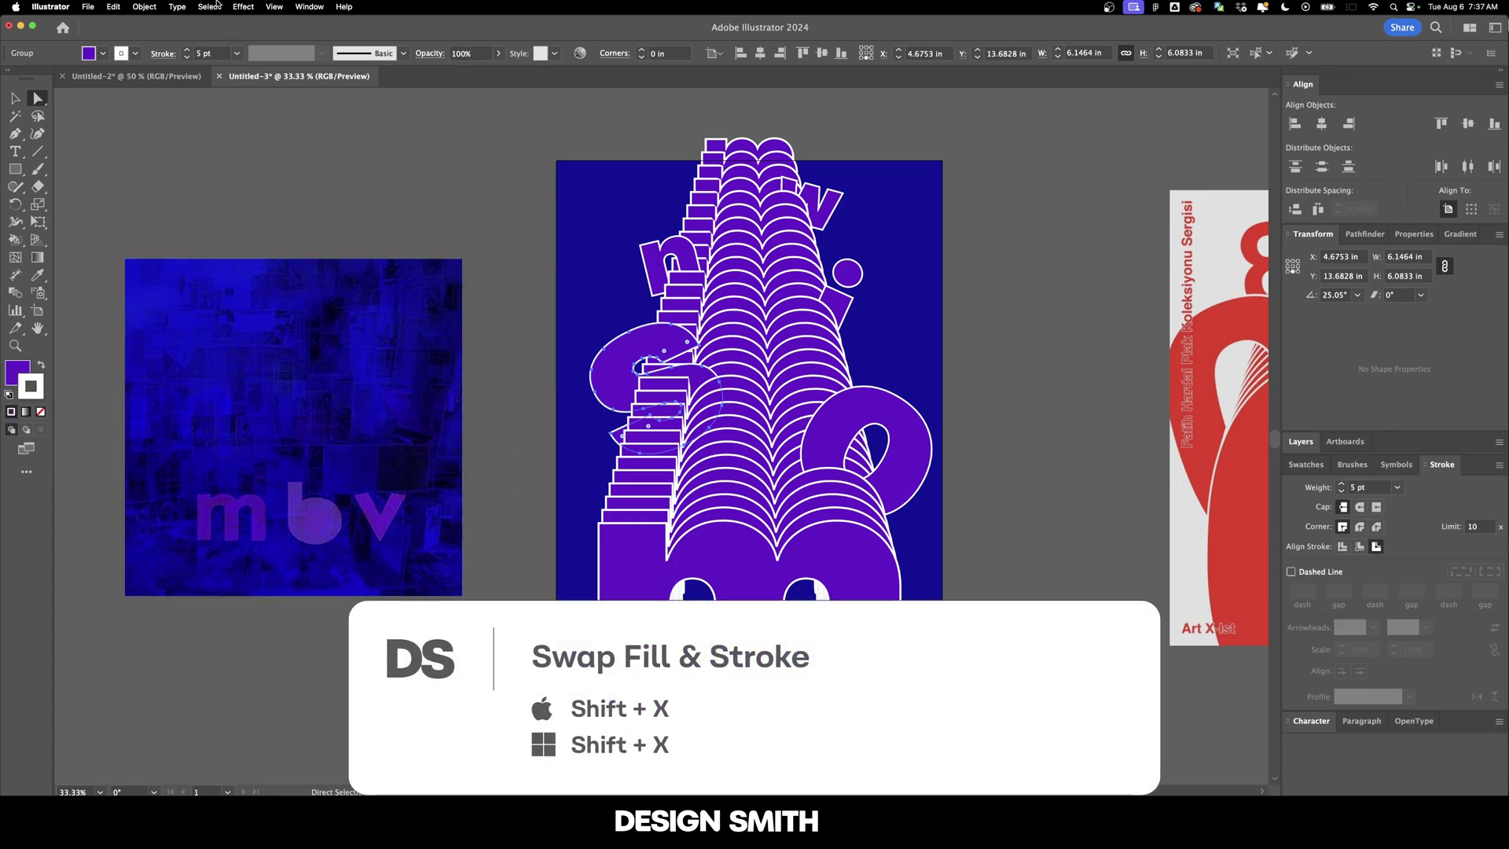
left_click(215, 7)
mouse_move(261, 128)
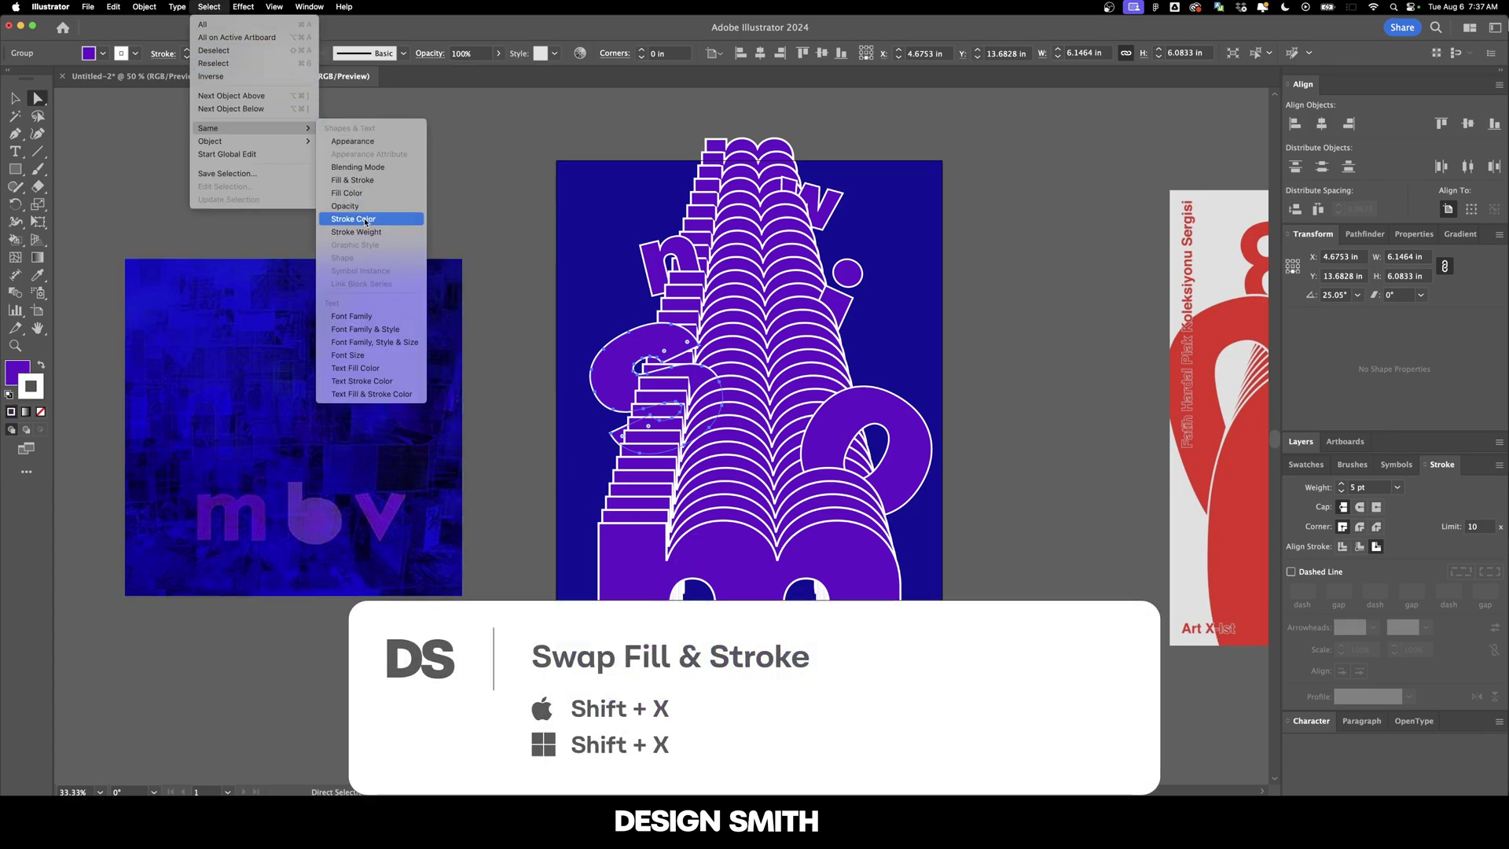
left_click(365, 219)
key("i")
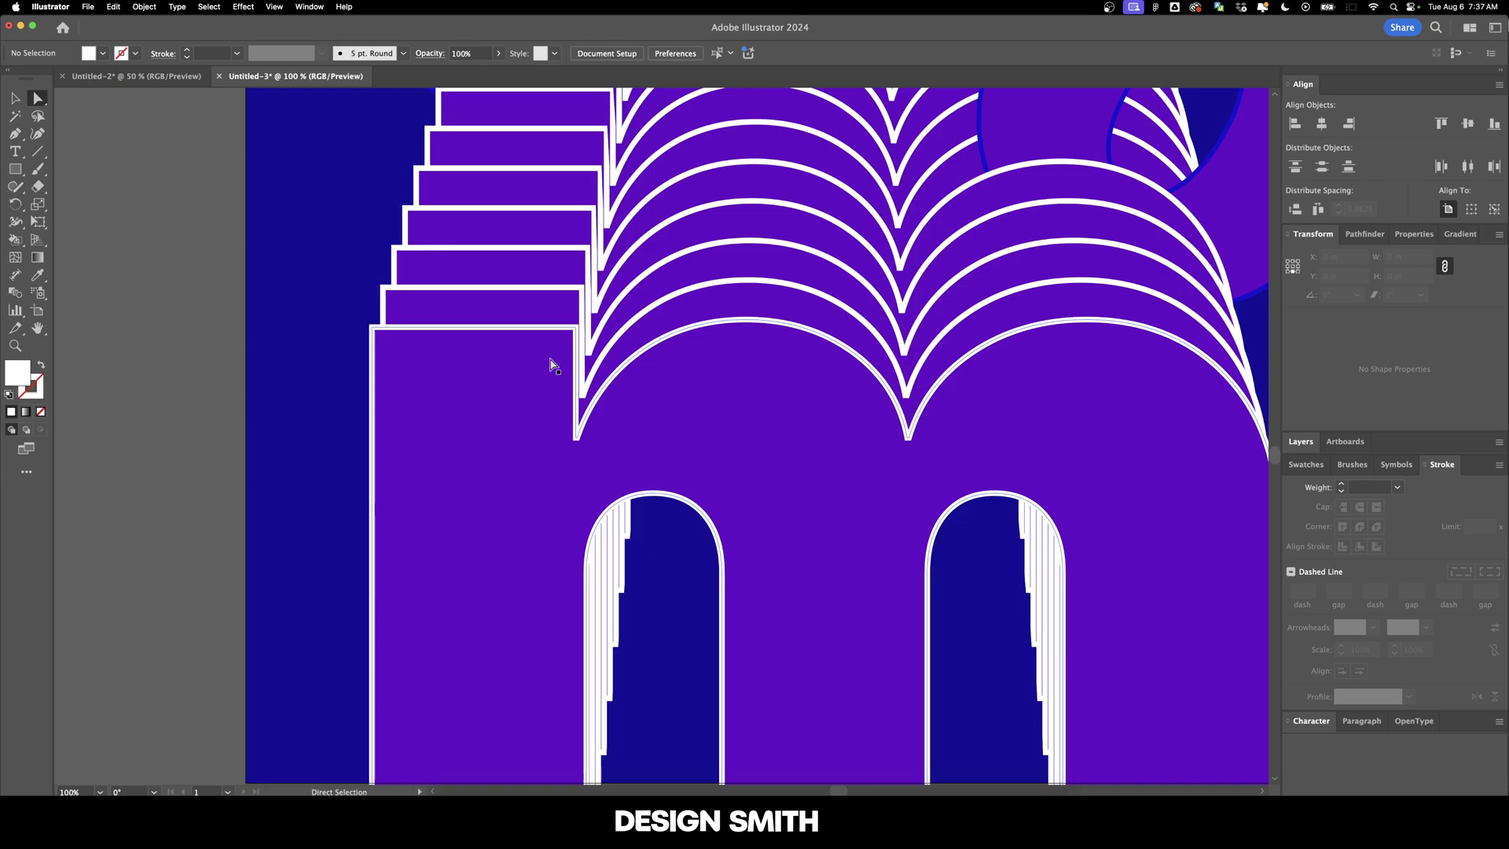
- Select all white-filled outline shapes of the stacked m and recolour them with the blue sampled from the other letters' strokes
scroll(623, 471, "up", 2)
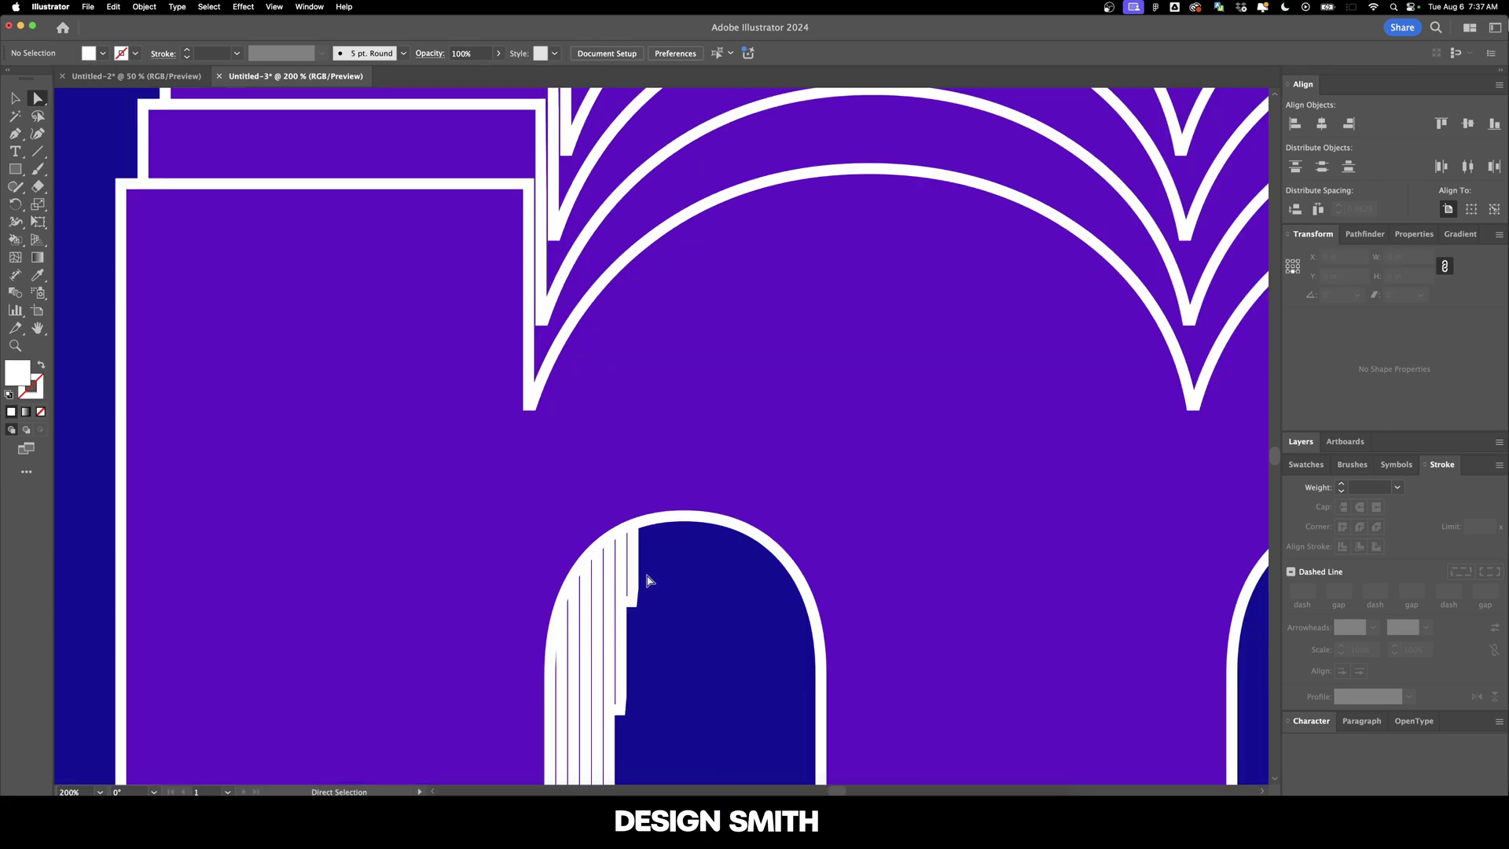
left_click(638, 560)
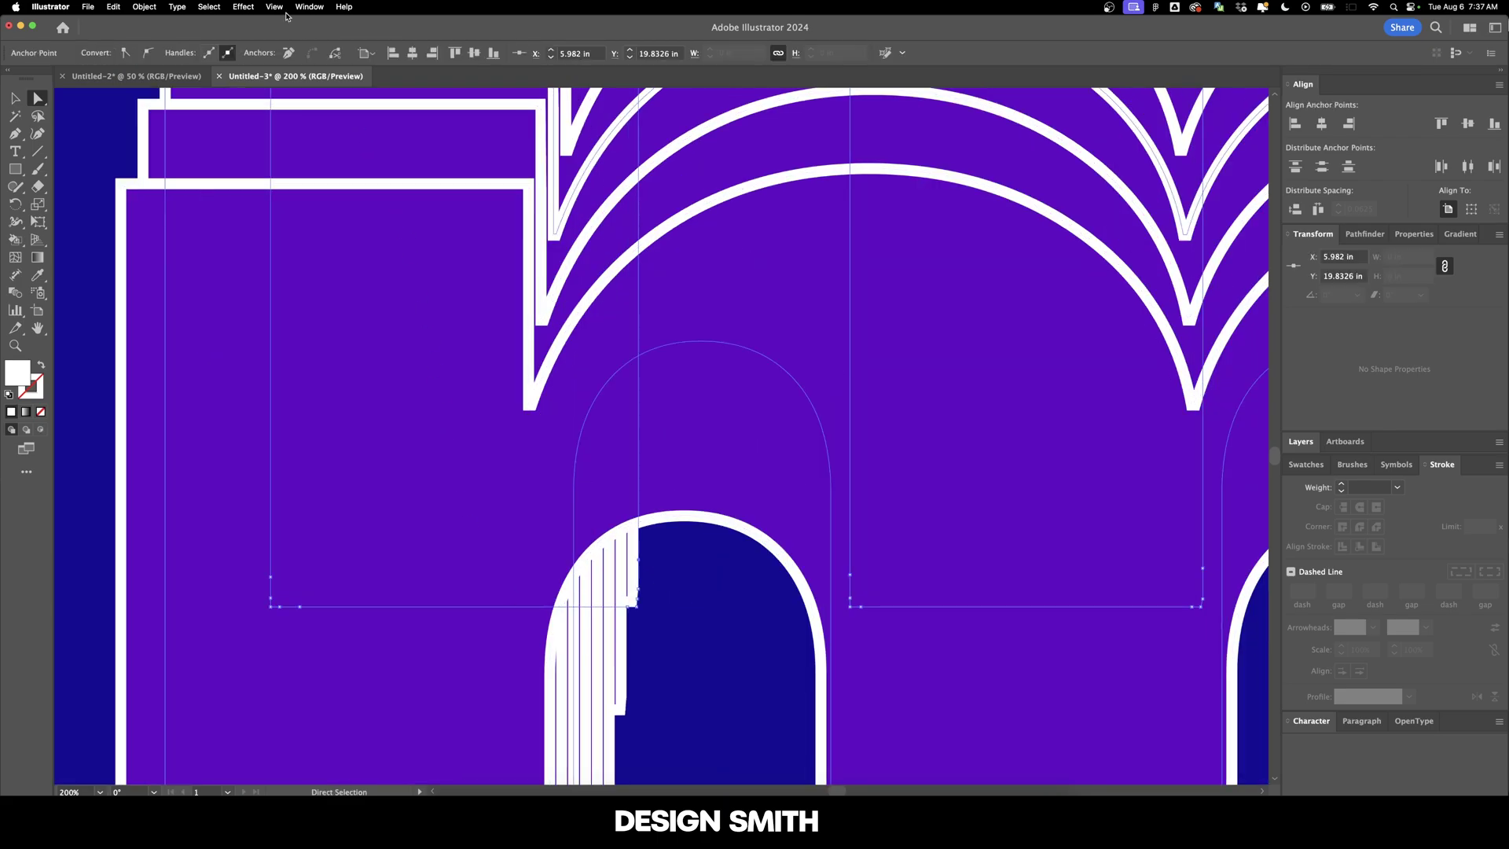
left_click(208, 7)
mouse_move(228, 128)
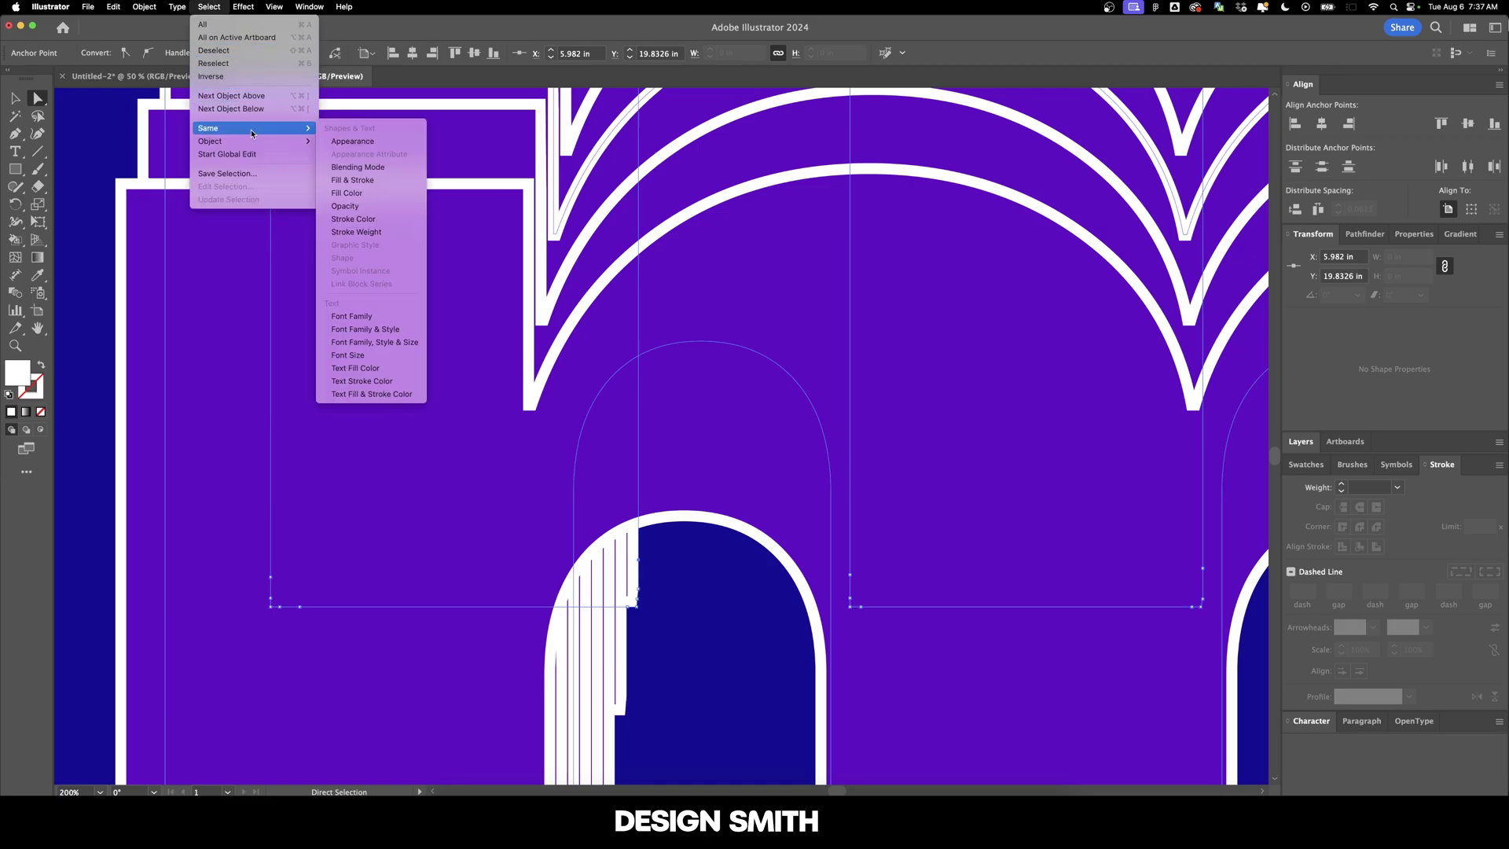
left_click(362, 195)
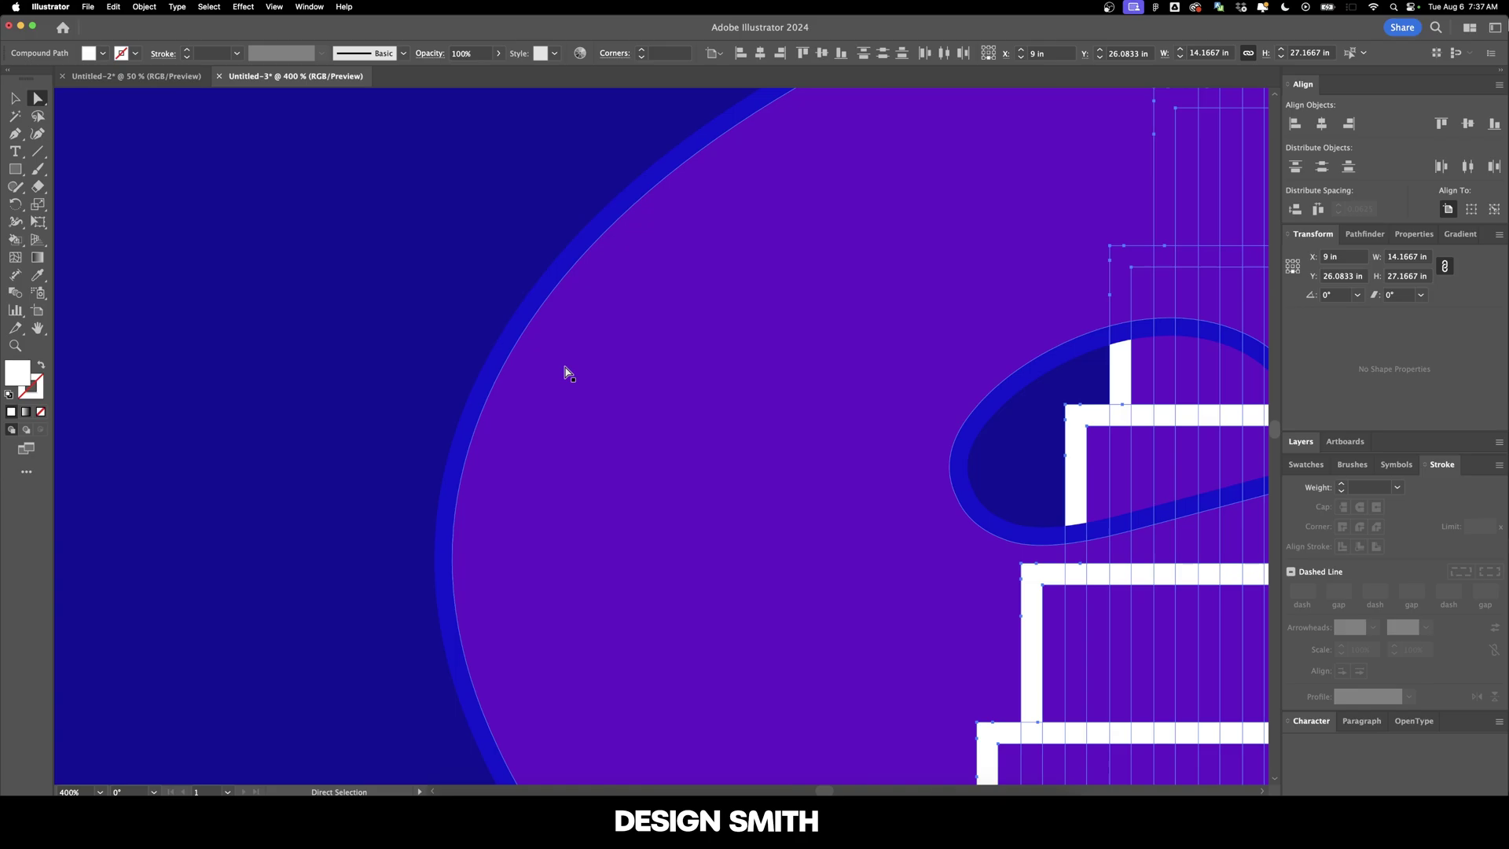
key("i")
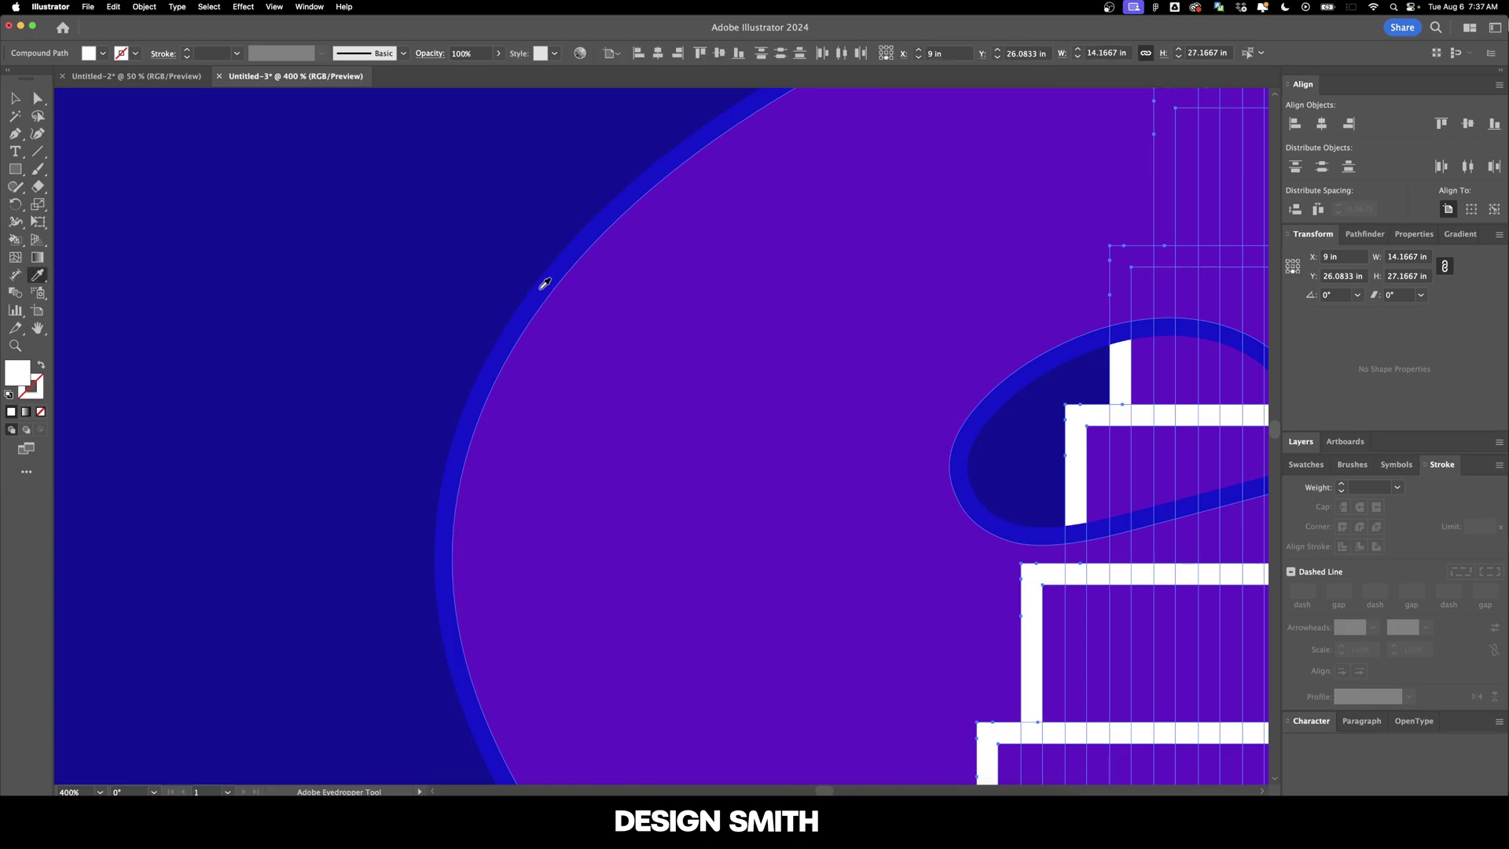
left_click(540, 289)
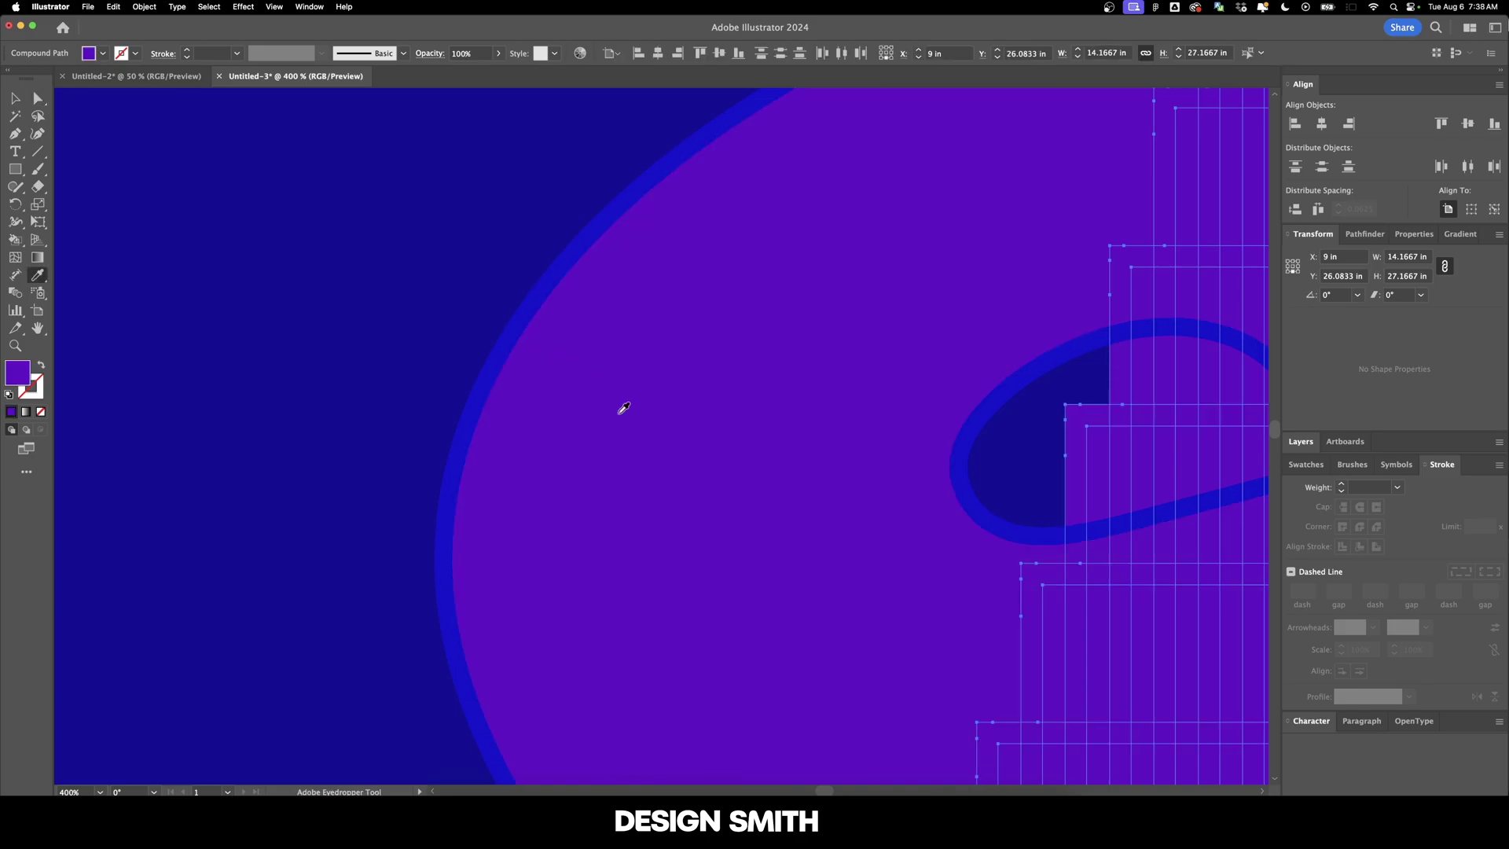
scroll(614, 409, "down", 1)
scroll(614, 409, "up", 1)
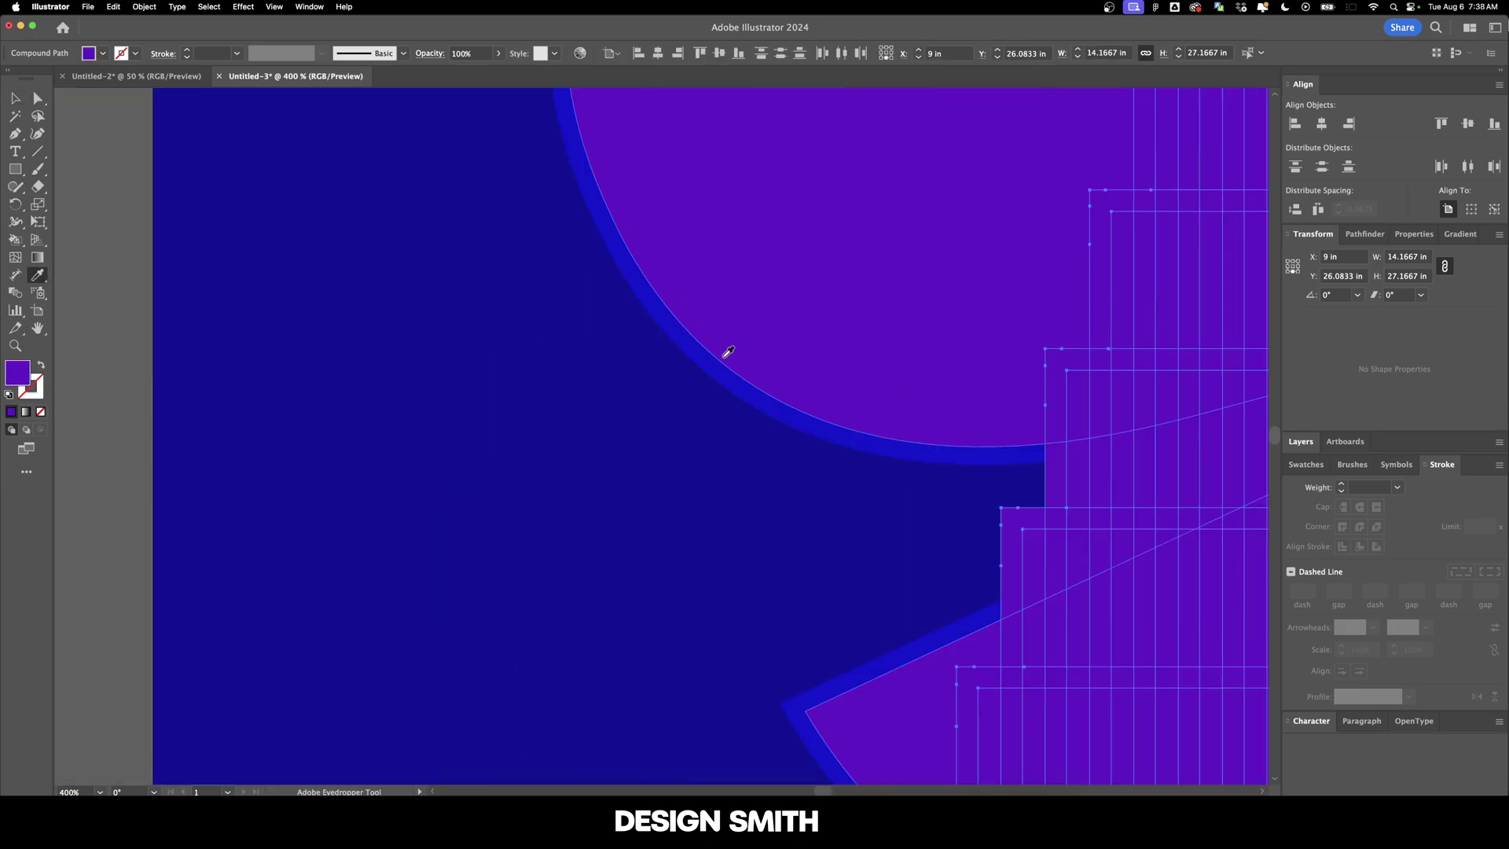
left_click(715, 346)
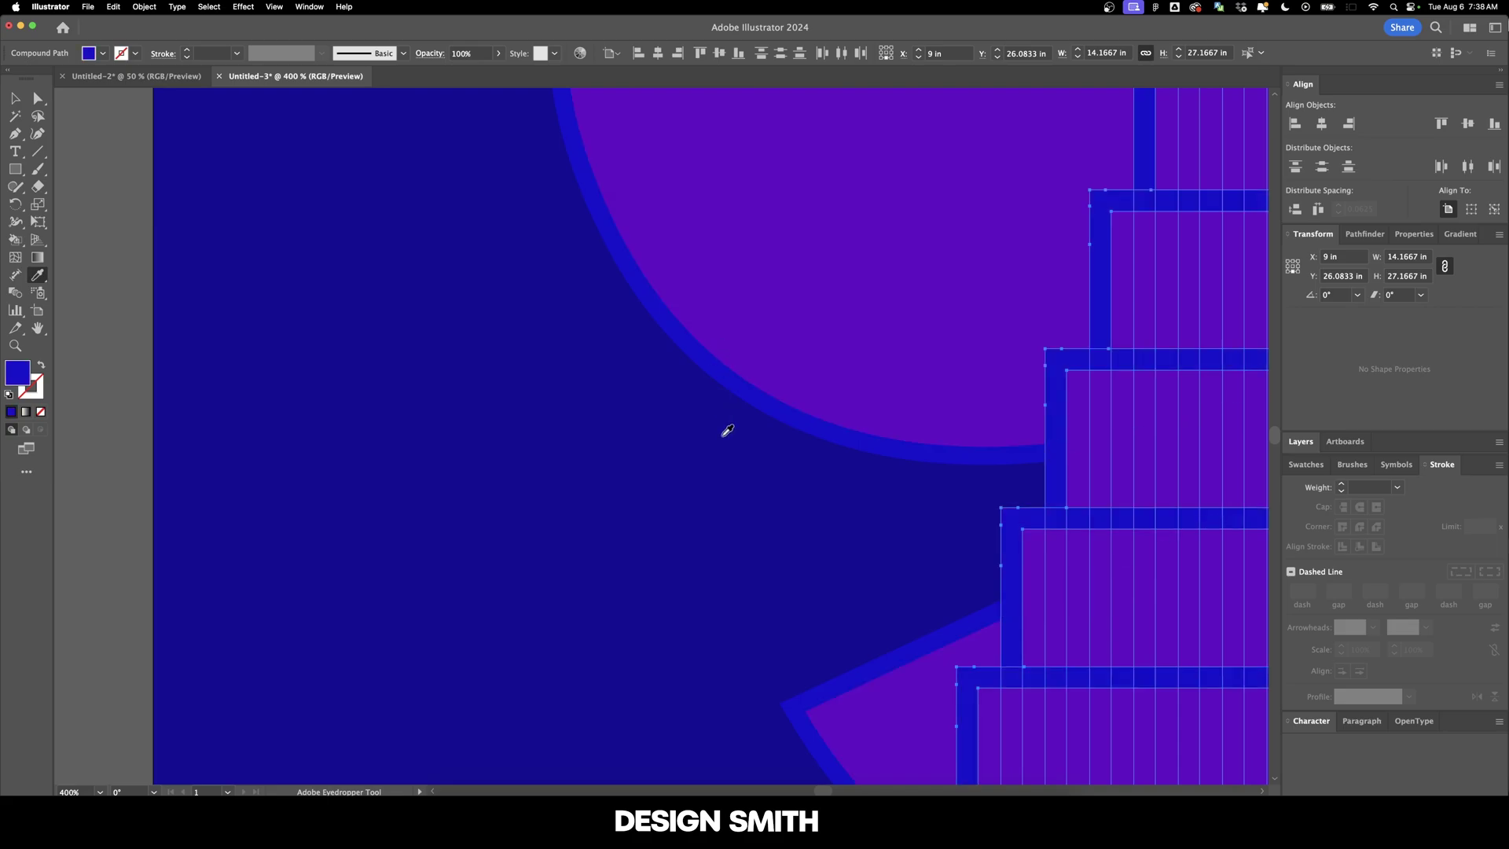
- Unlock the background rectangle and refill it with a darker navy sampled from the mbv cover image
scroll(719, 429, "down", 6)
scroll(714, 428, "down", 1)
scroll(714, 428, "right", 2)
key("v")
left_click(633, 266)
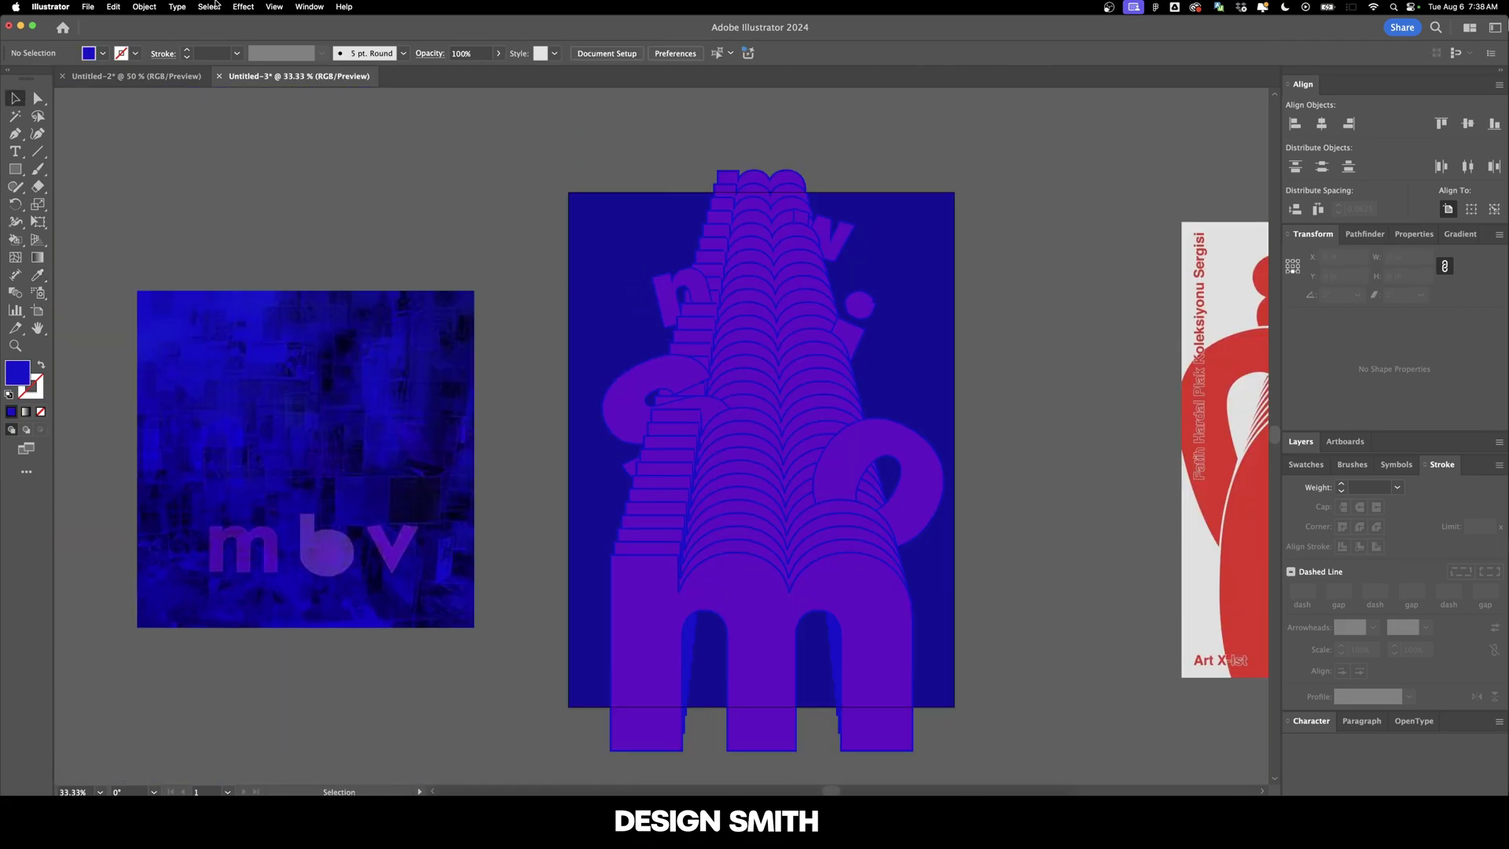
left_click(149, 4)
left_click(150, 121)
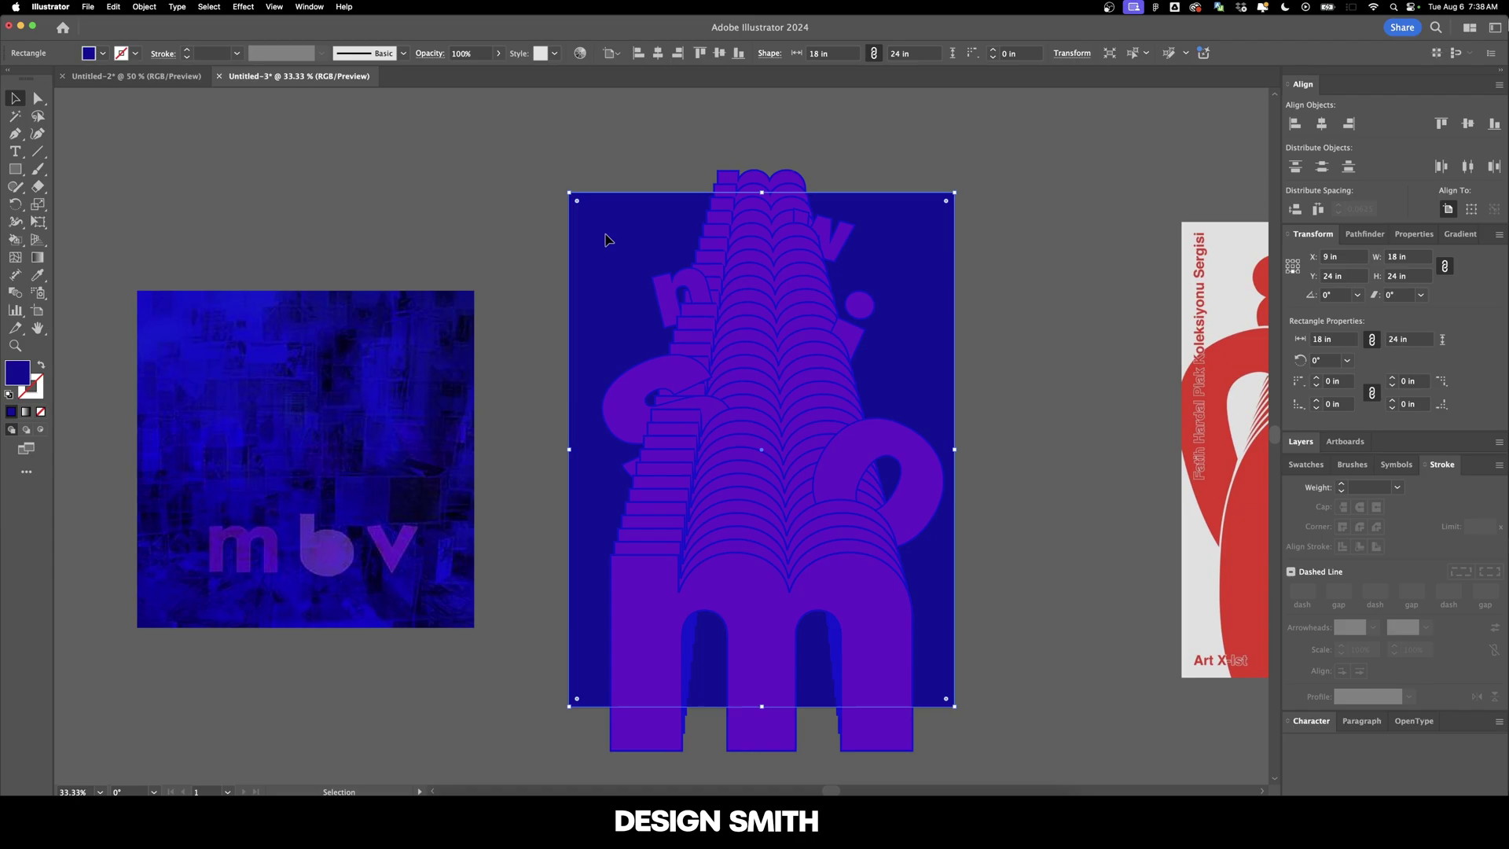
left_click(567, 257)
key("i")
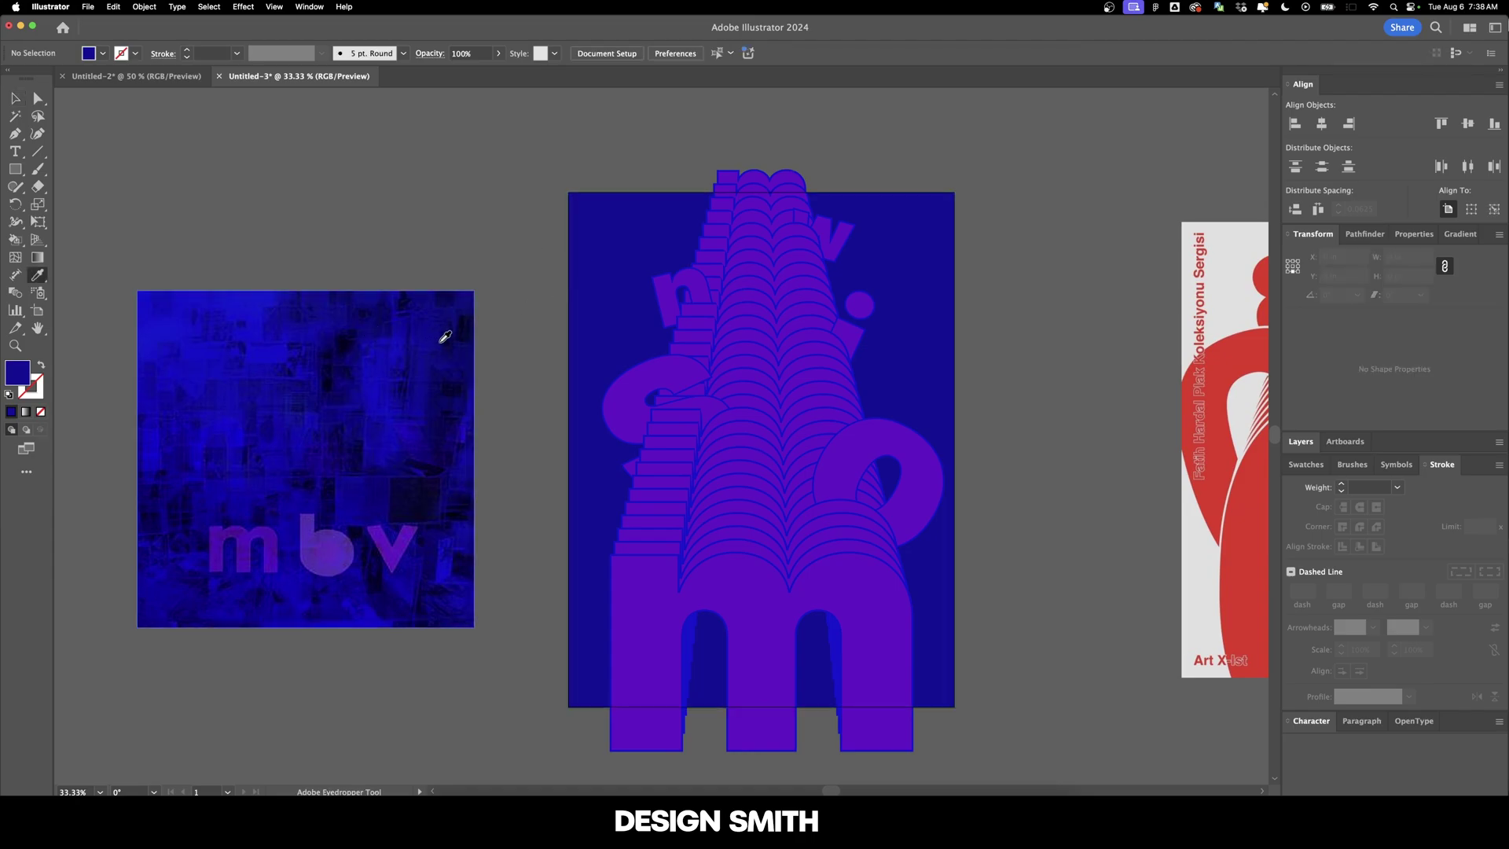
left_click(452, 338)
scroll(713, 380, "right", 2)
scroll(714, 380, "down", 1)
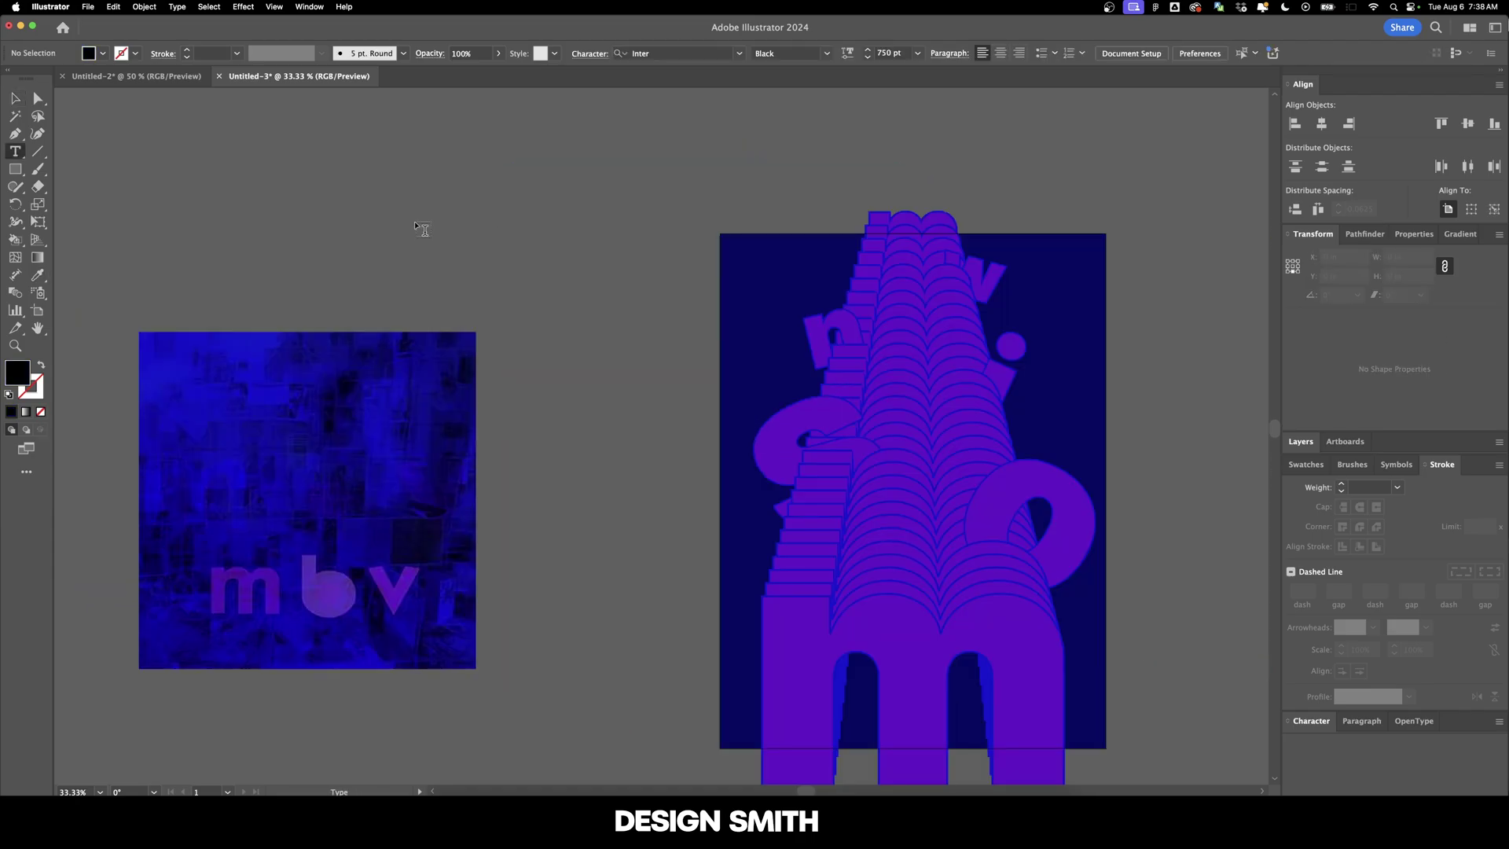
- Add the vertical text "my bloody valentine" in Inter Black along the poster's lower left edge, with the letters' purple fill and blue stroke
left_click(422, 229)
type("my blood")
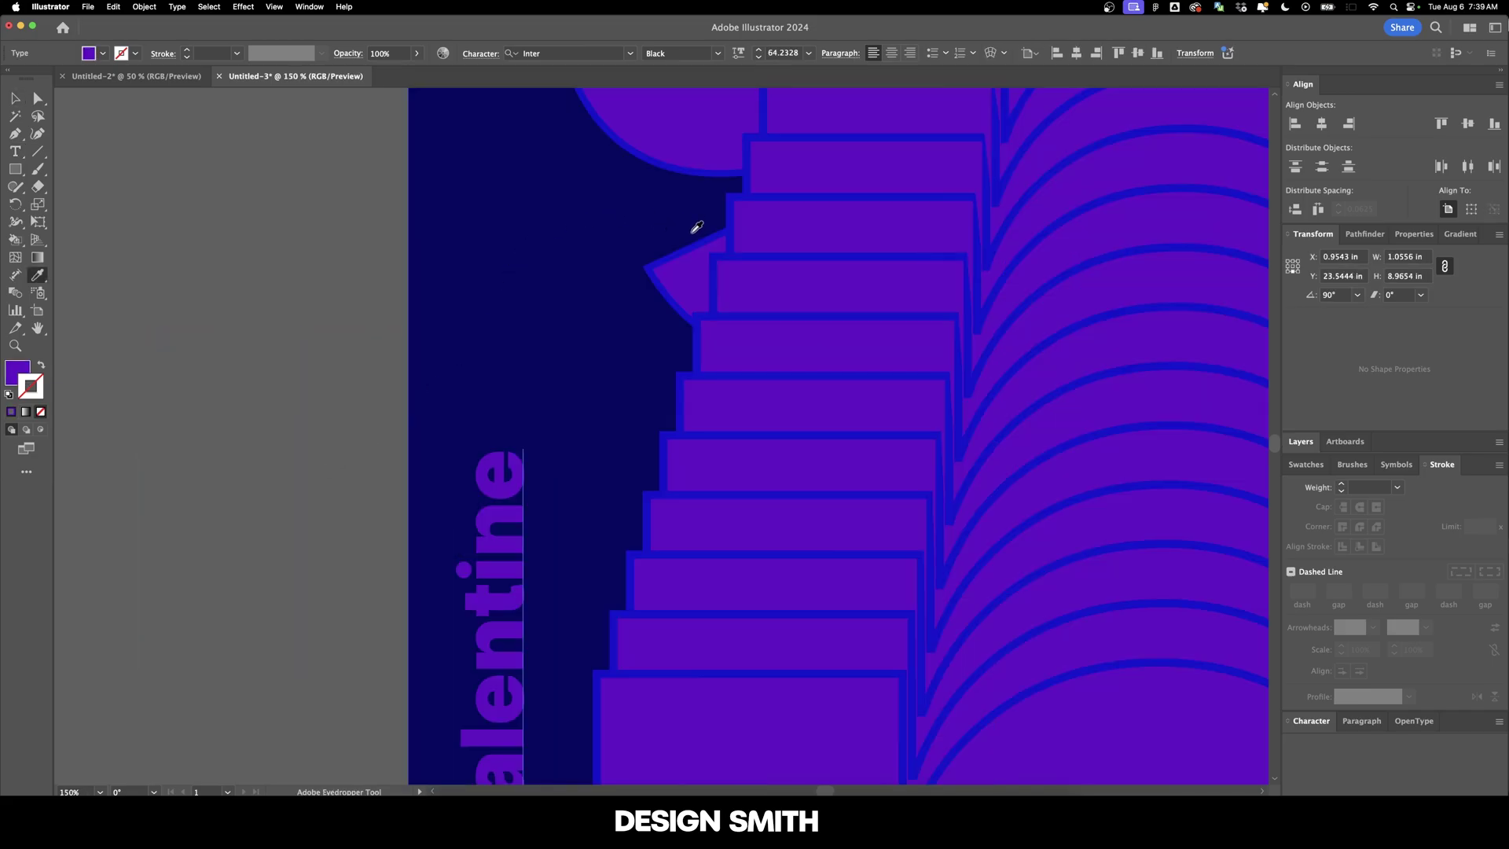
left_click(696, 161)
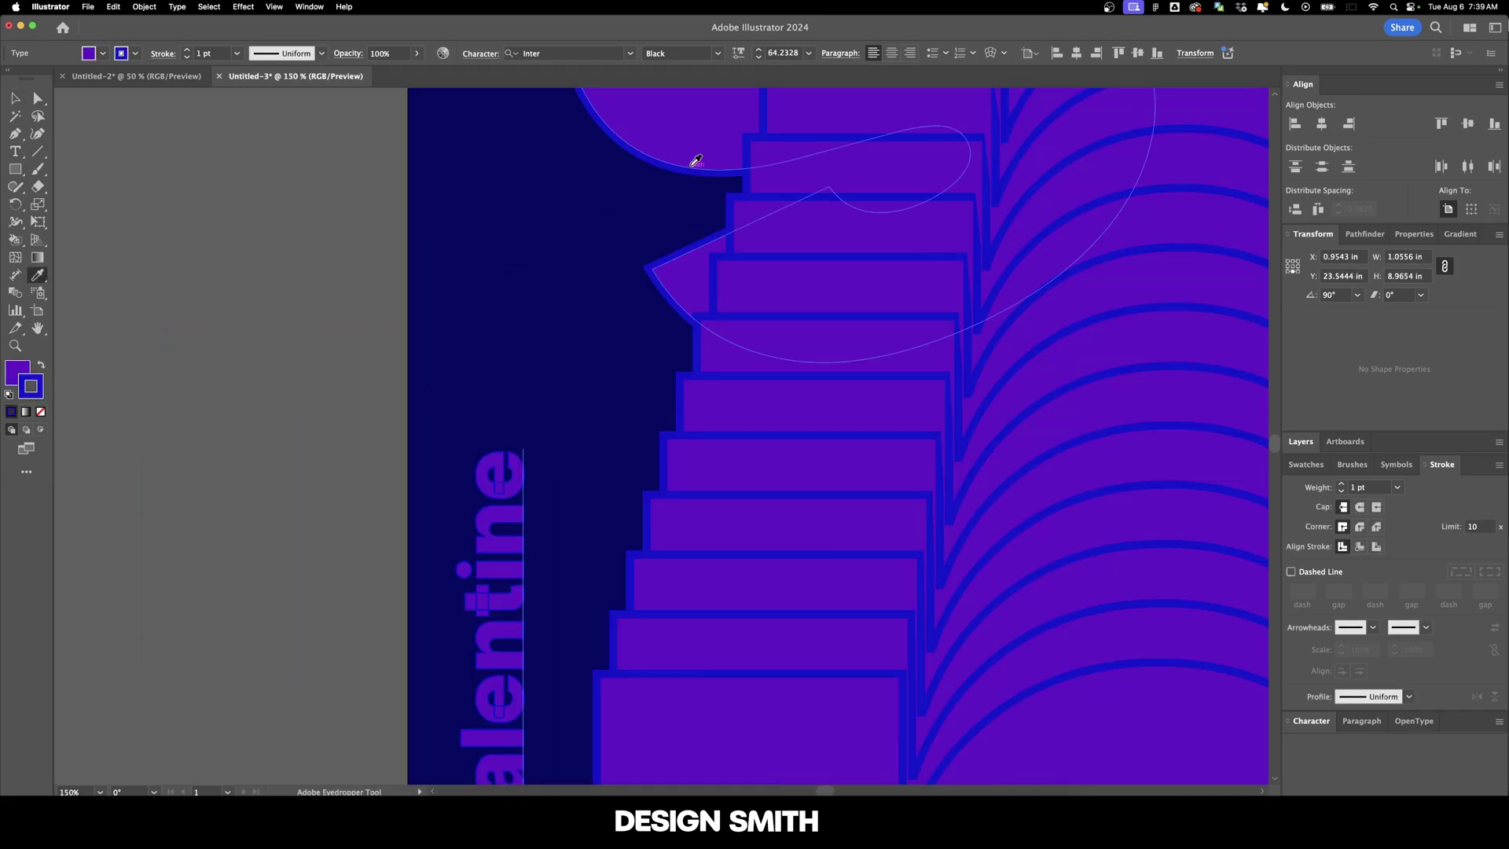
key("v")
left_click(283, 430)
left_click_drag(281, 414, 322, 302)
scroll(467, 444, "up", 1)
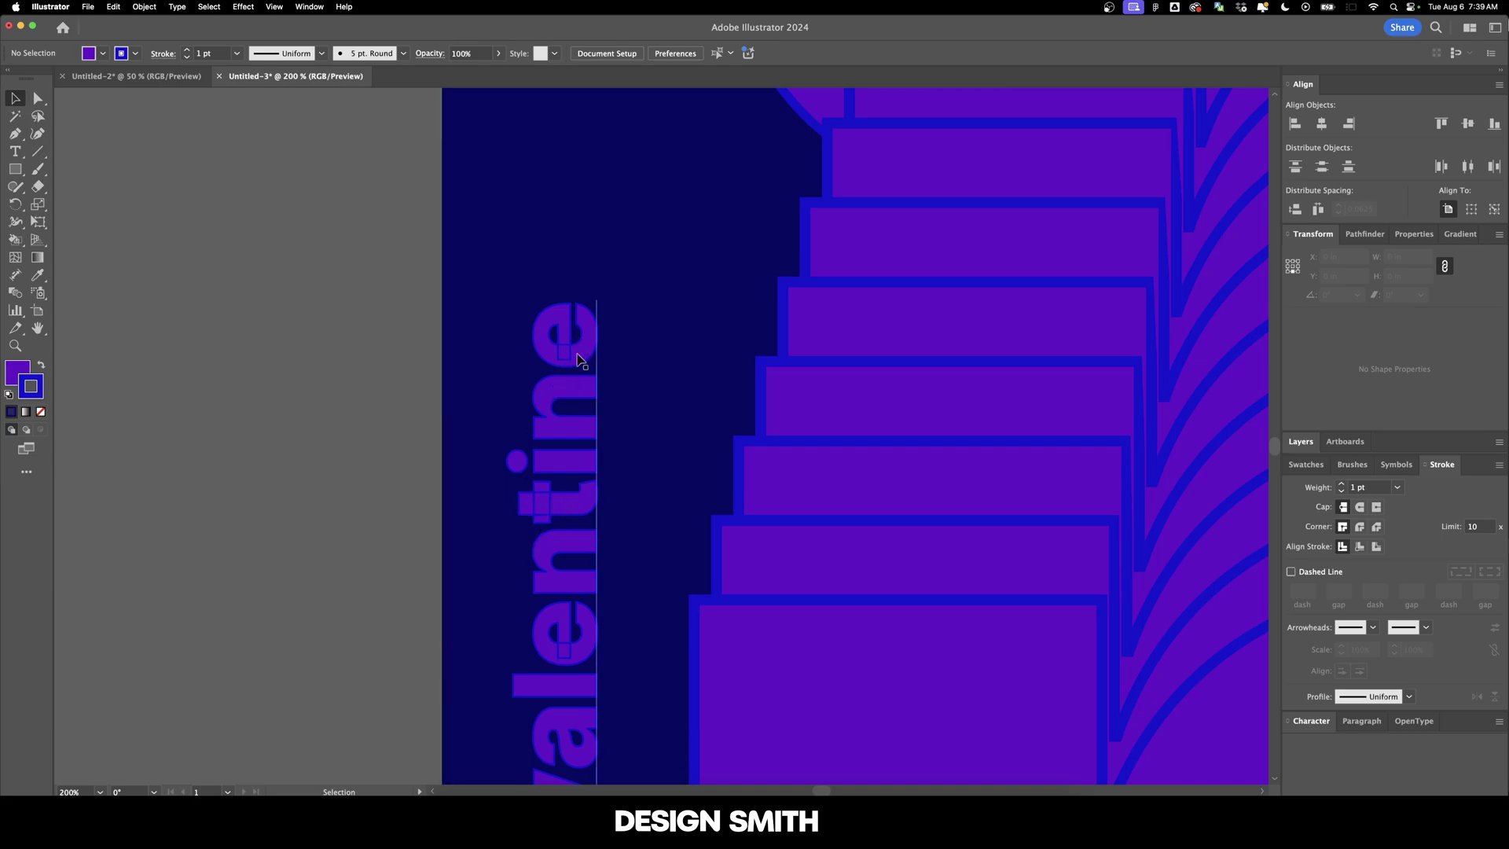
- Duplicate the vertical text to the poster's upper right edge and change the copy to "mbv • 2 feb 2013"
scroll(424, 478, "down", 5)
left_click_drag(341, 561, 681, 276)
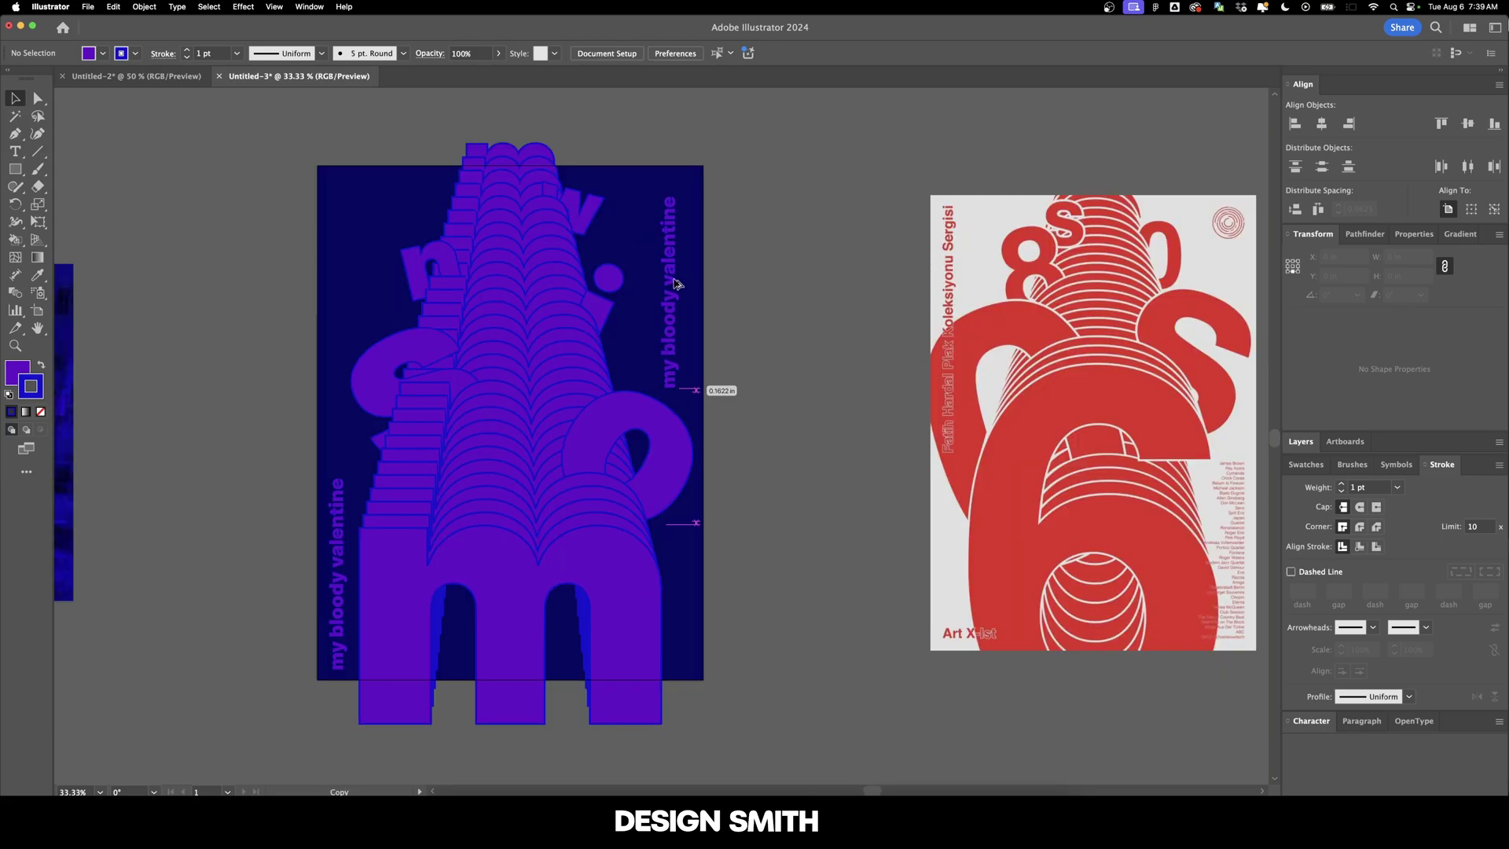
key("t")
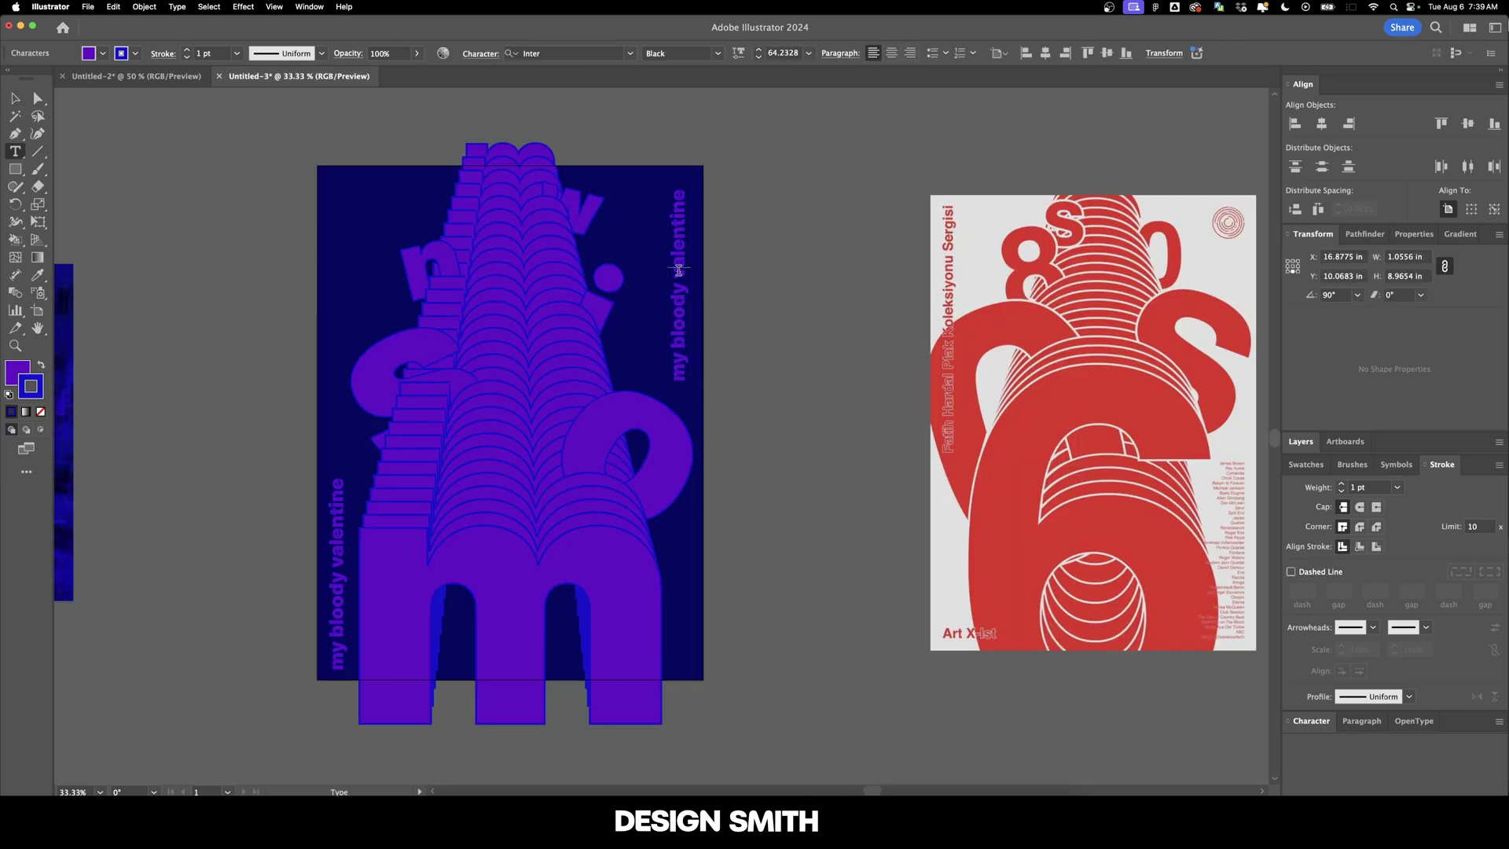
triple_click(679, 270)
type("mbv")
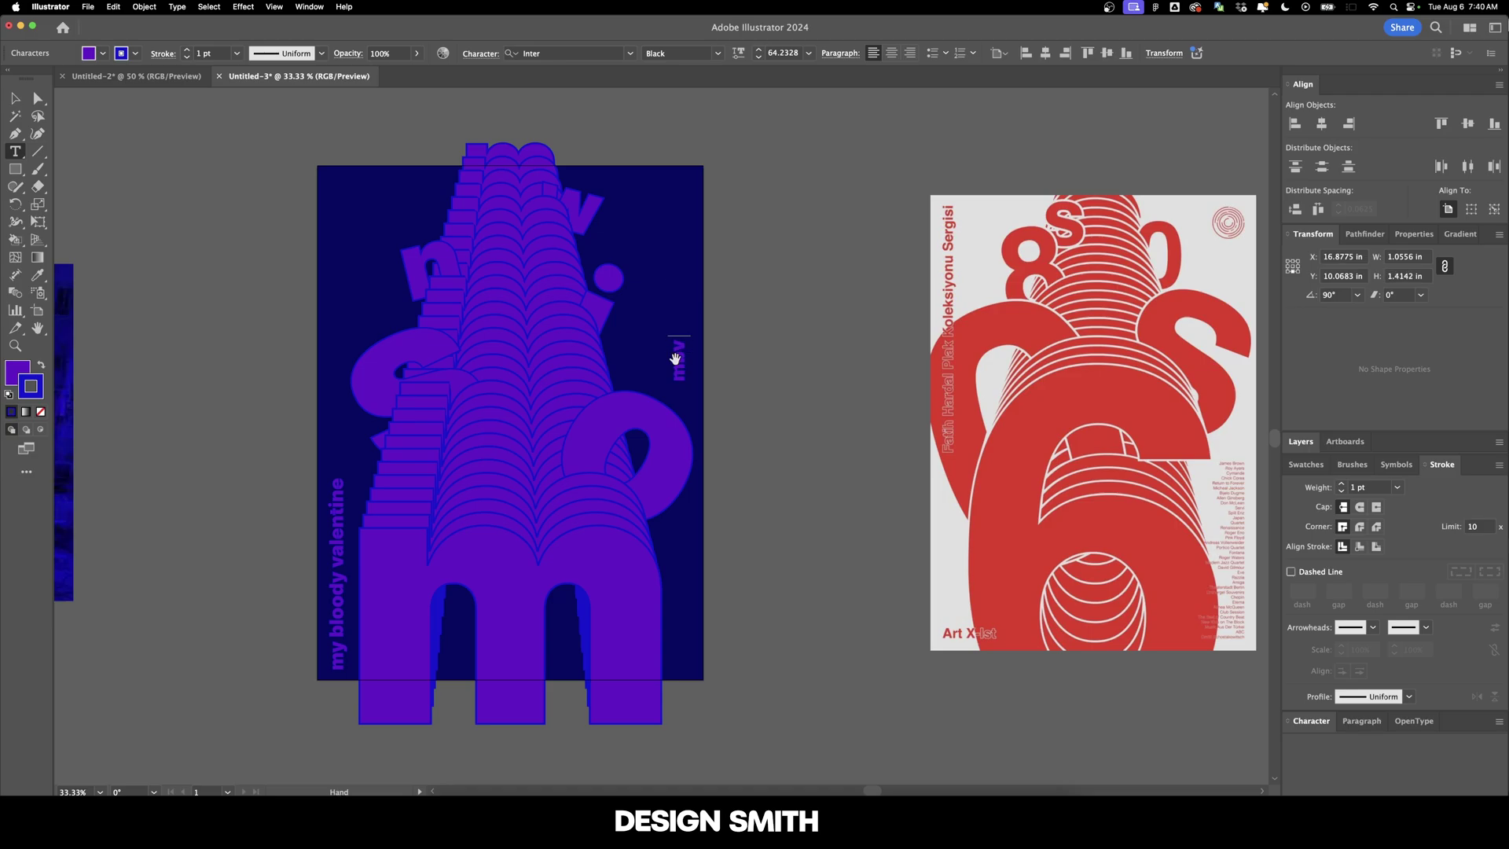
type(". 2 feb 2013")
key("Escape")
- Align the date text to the artboard's top edge and move it 1 in down
scroll(657, 297, "up", 1)
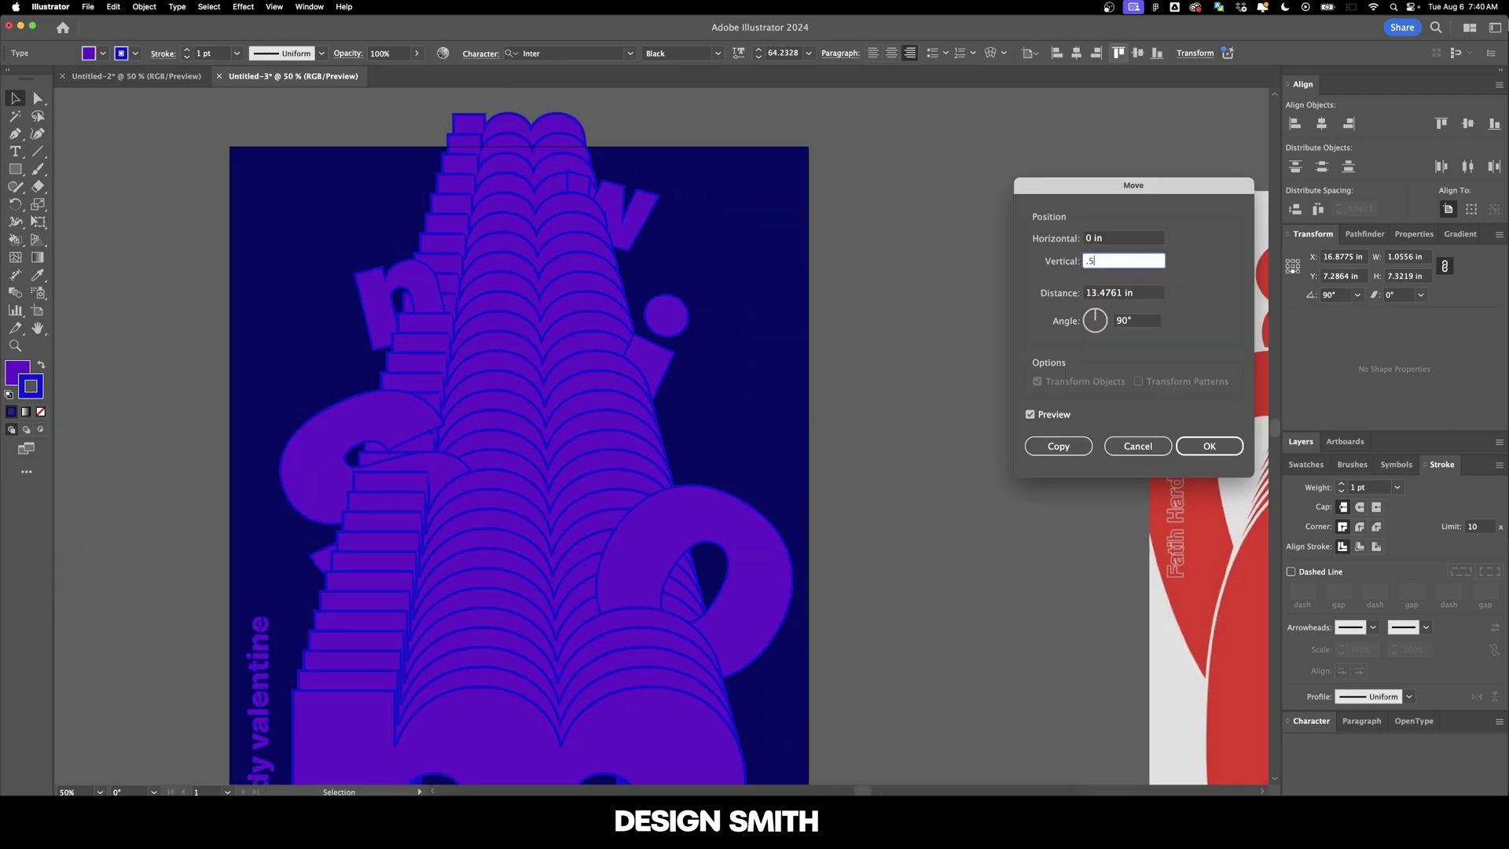
type(".5")
key("Tab")
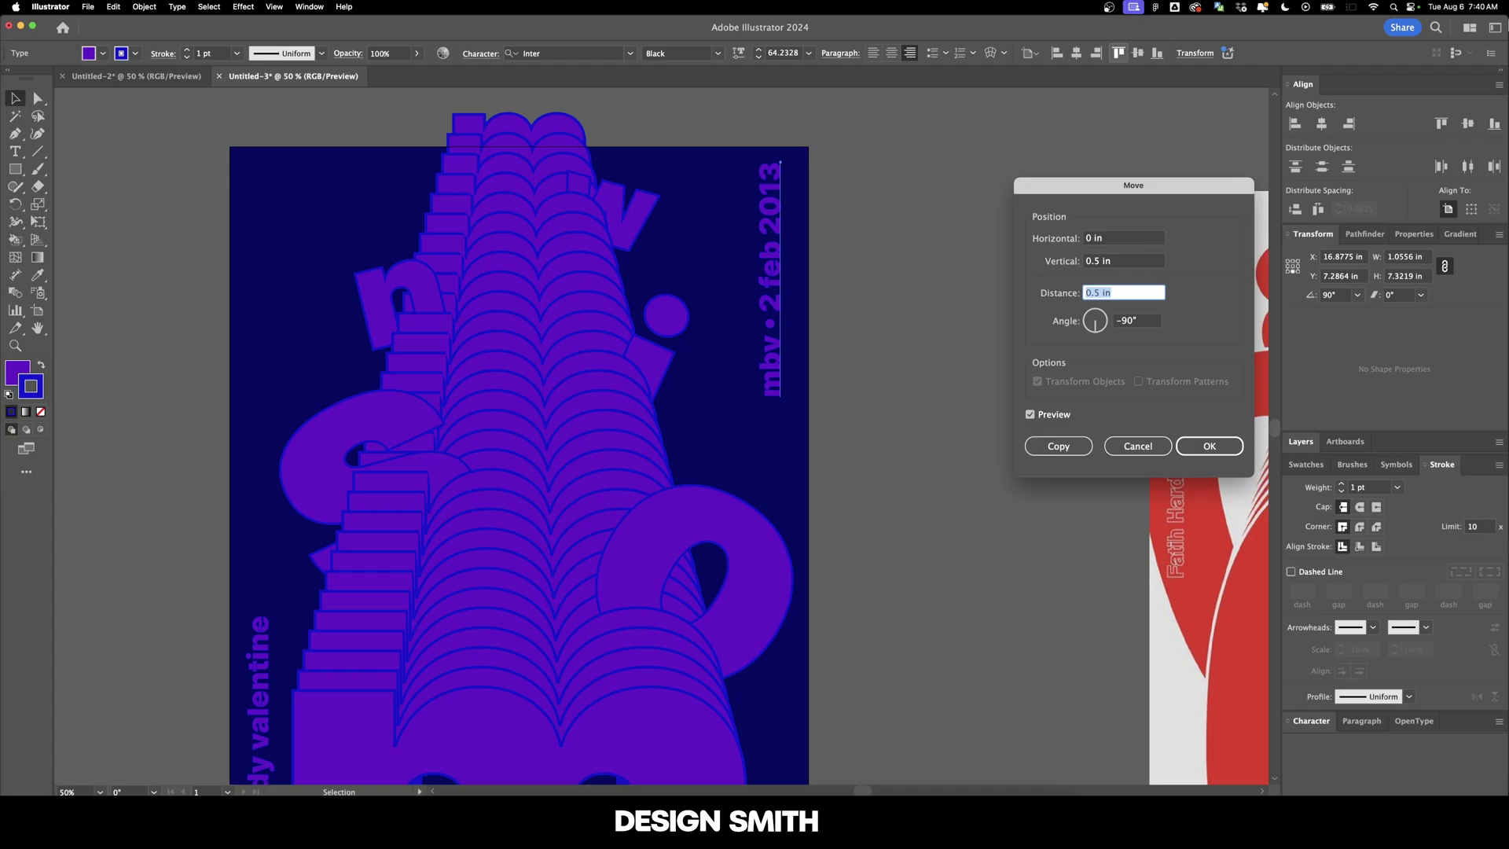
key("shift+Tab")
key("Up")
key("Return")
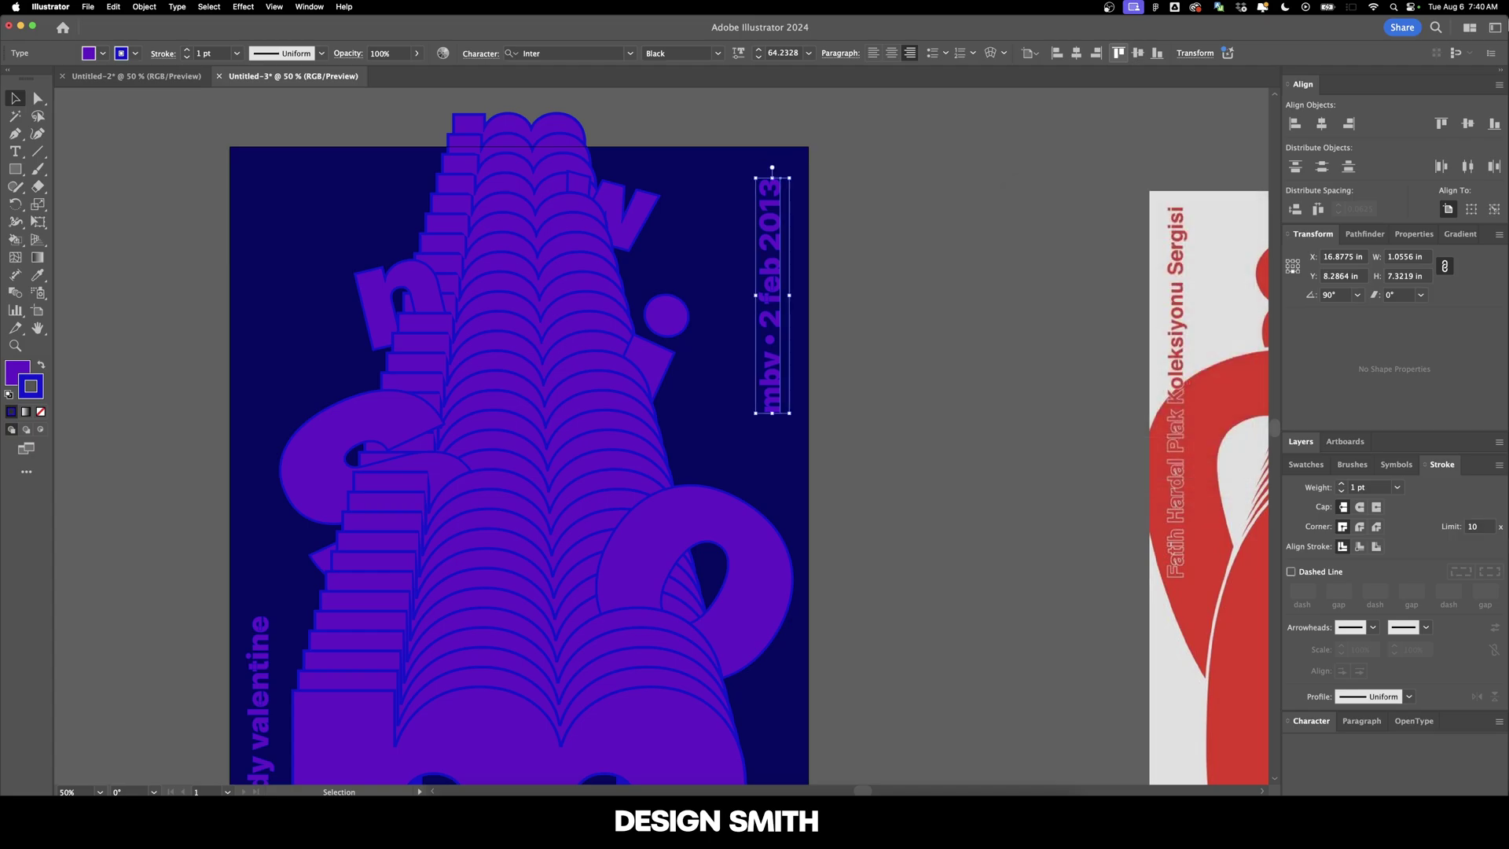
- Draw an 18 × 24 in rectangle over the artboard and clip all the poster artwork to it
left_click(1000, 360)
key("super+minus")
left_click_drag(465, 162, 943, 776)
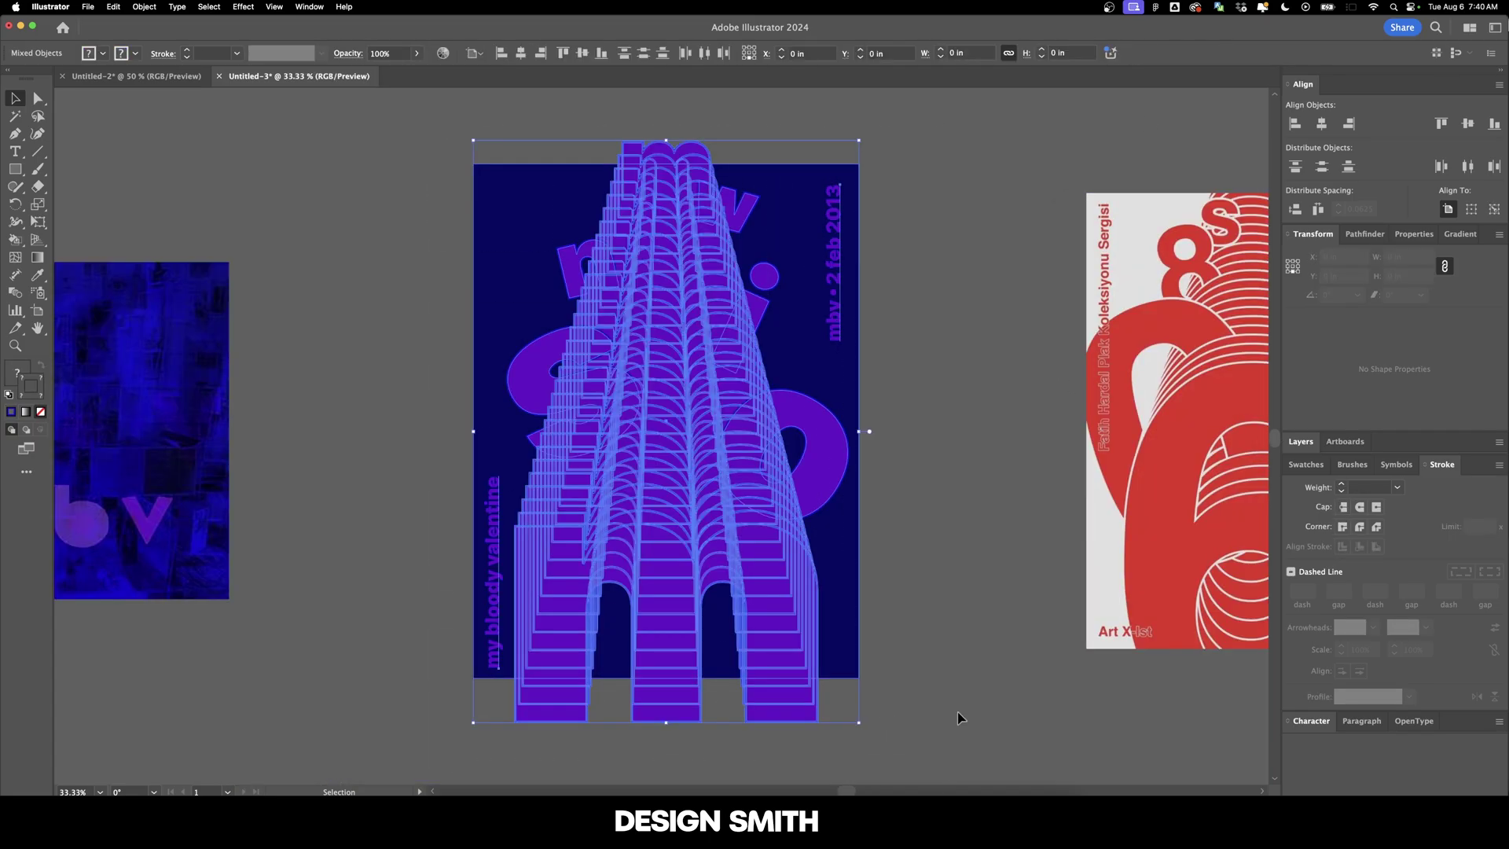
left_click(923, 492)
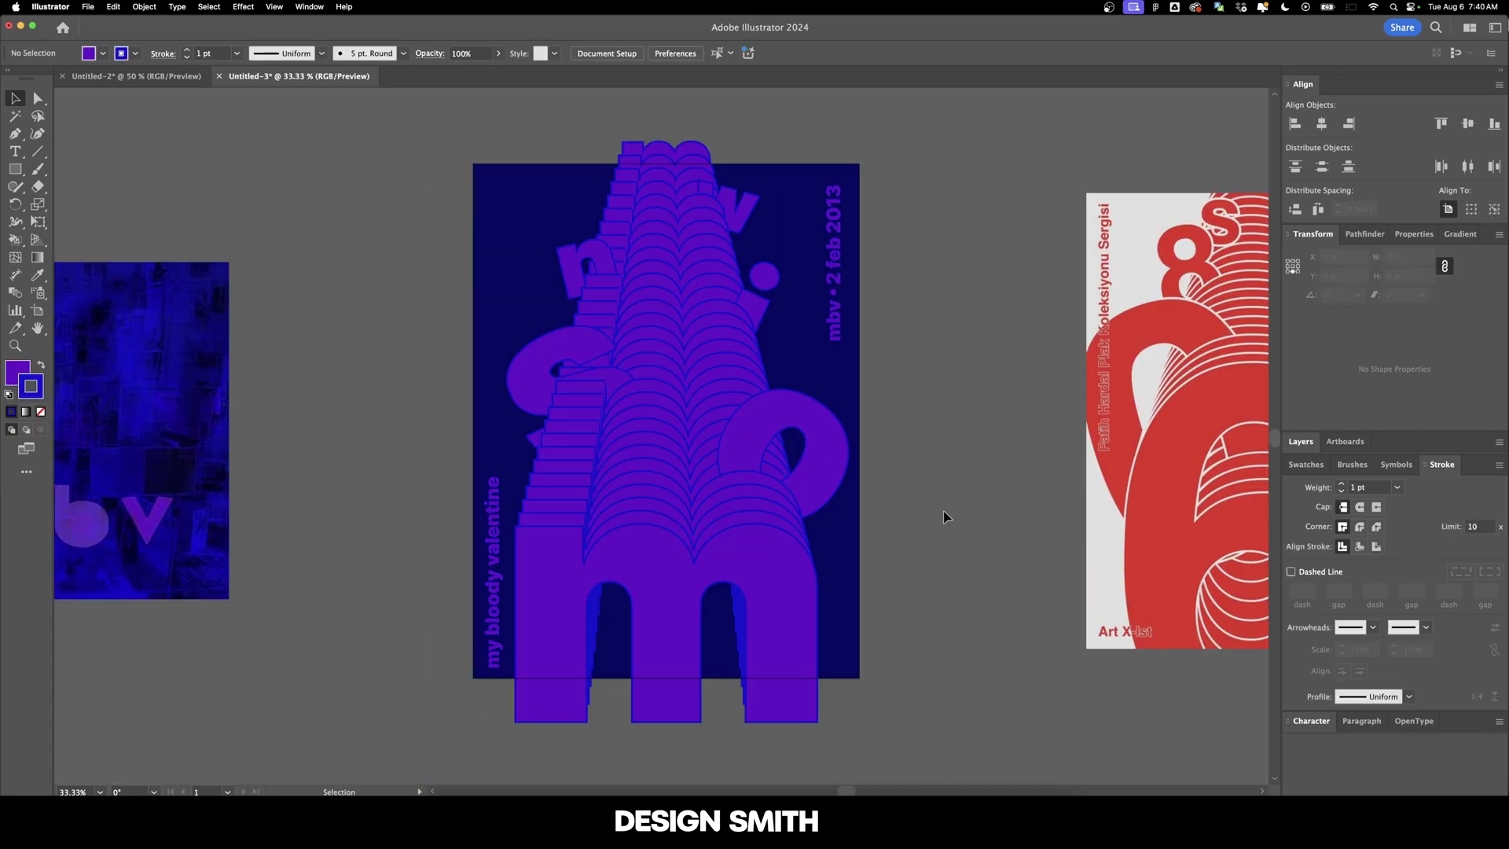
key("m")
left_click_drag(473, 163, 859, 677)
key("v")
left_click(411, 737)
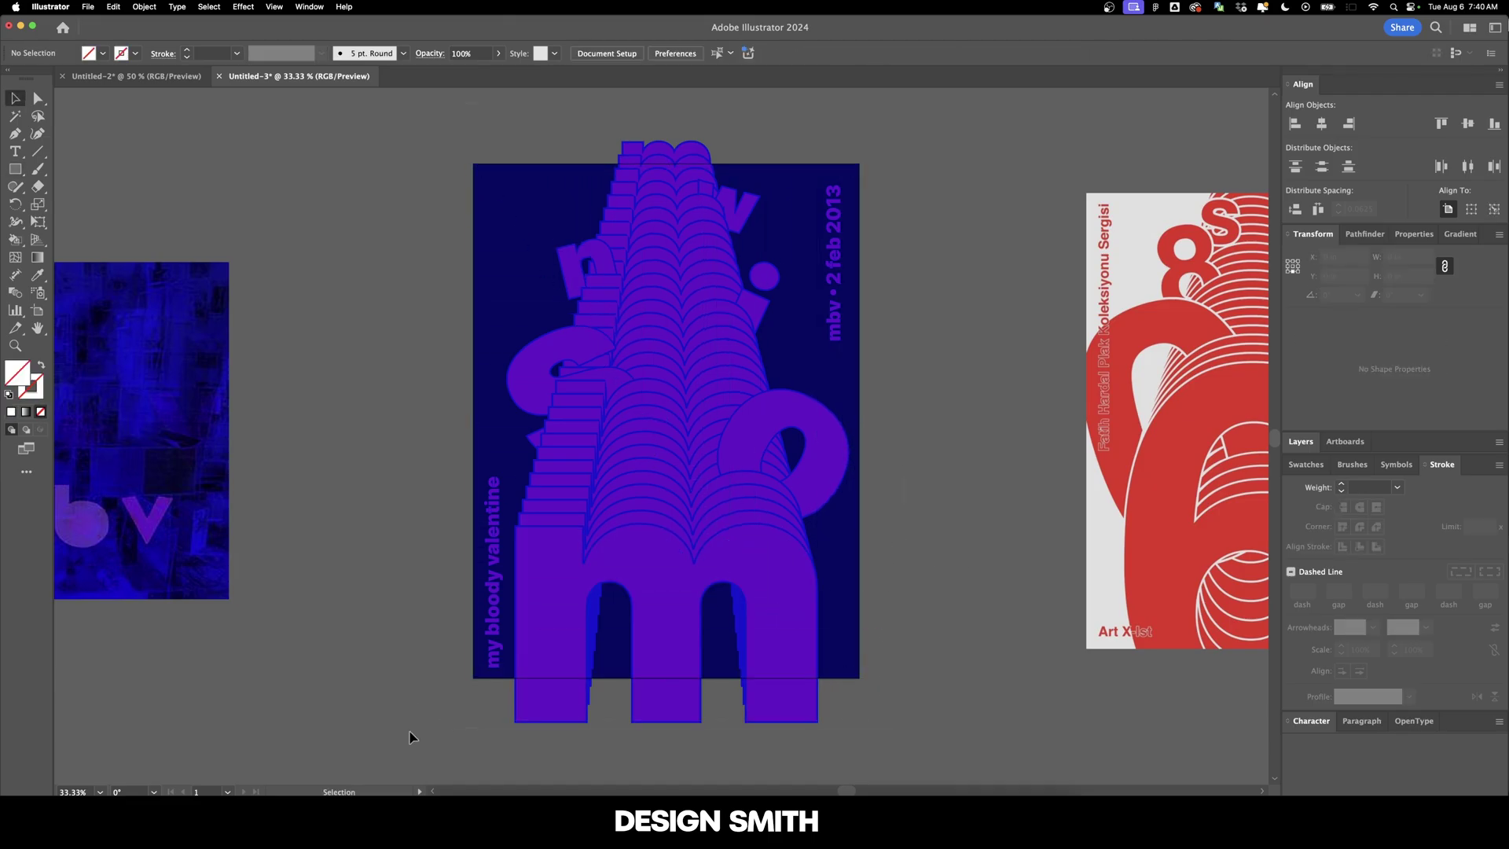
key("alt+super+a")
key("super+7")
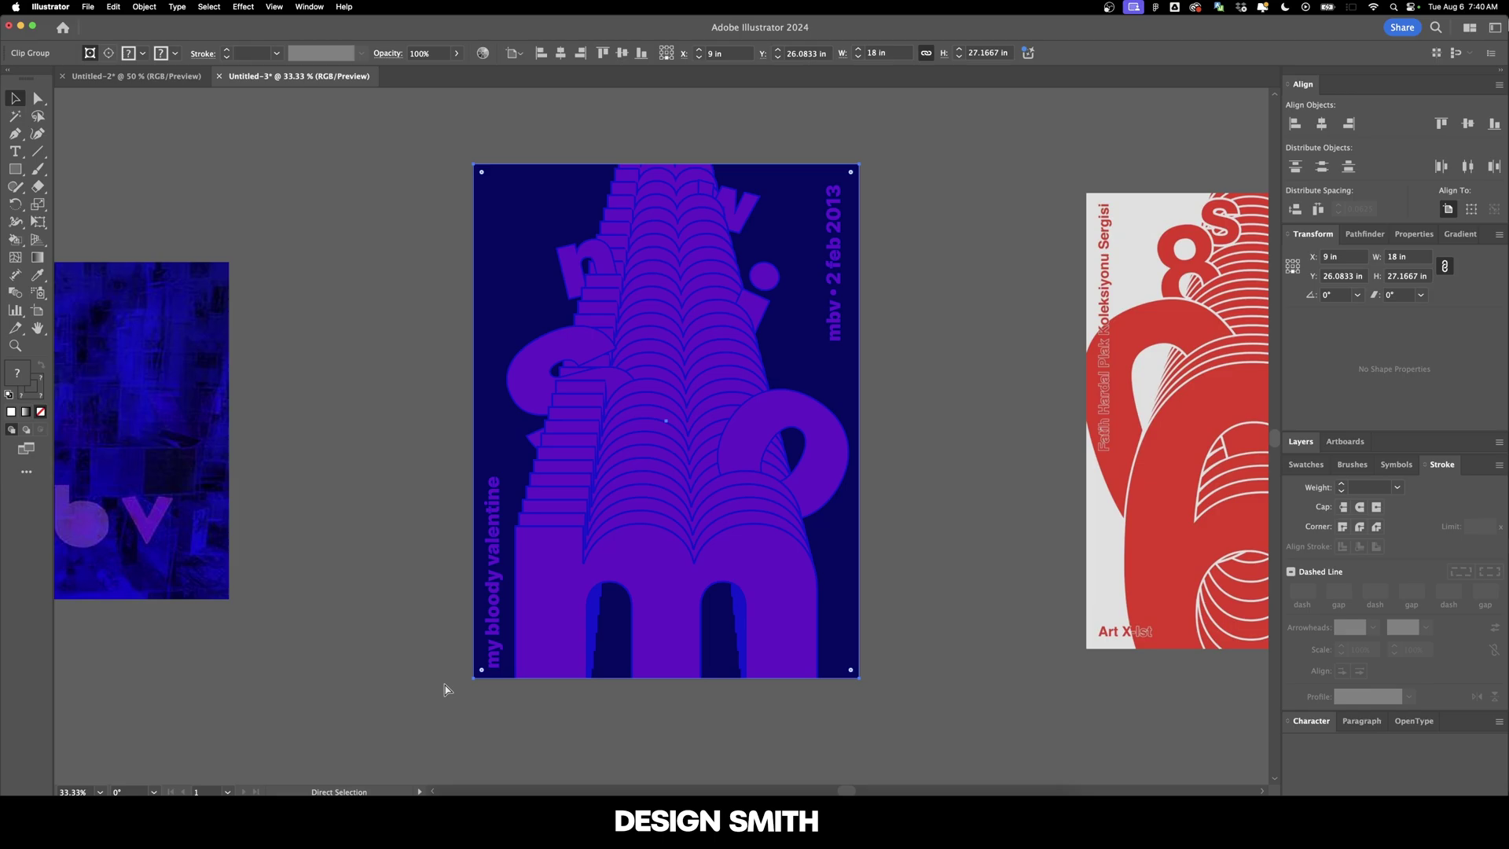
left_click(423, 494)
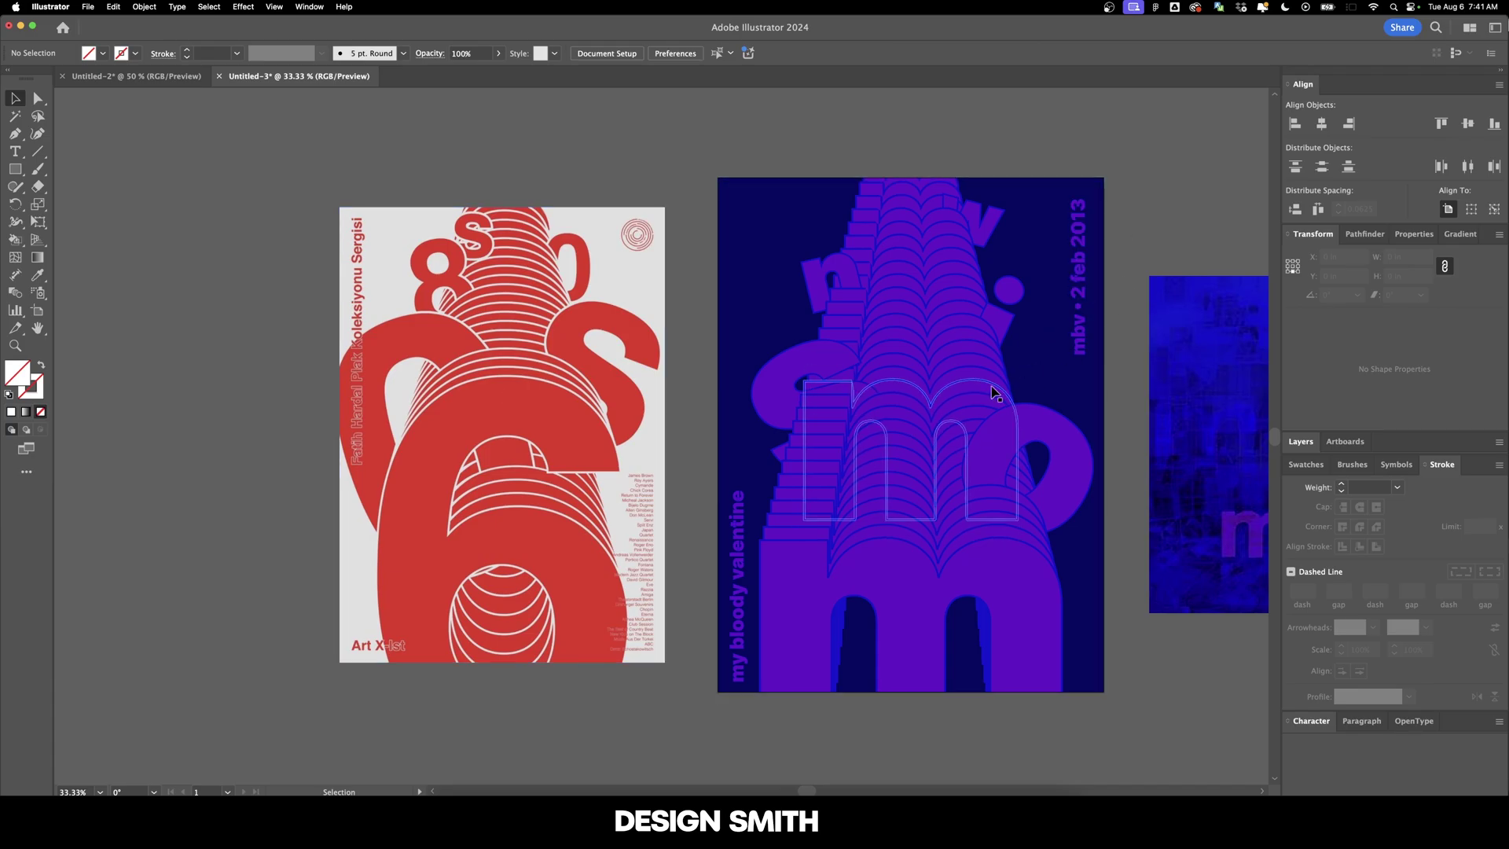
scroll(1129, 387, "right", 5)
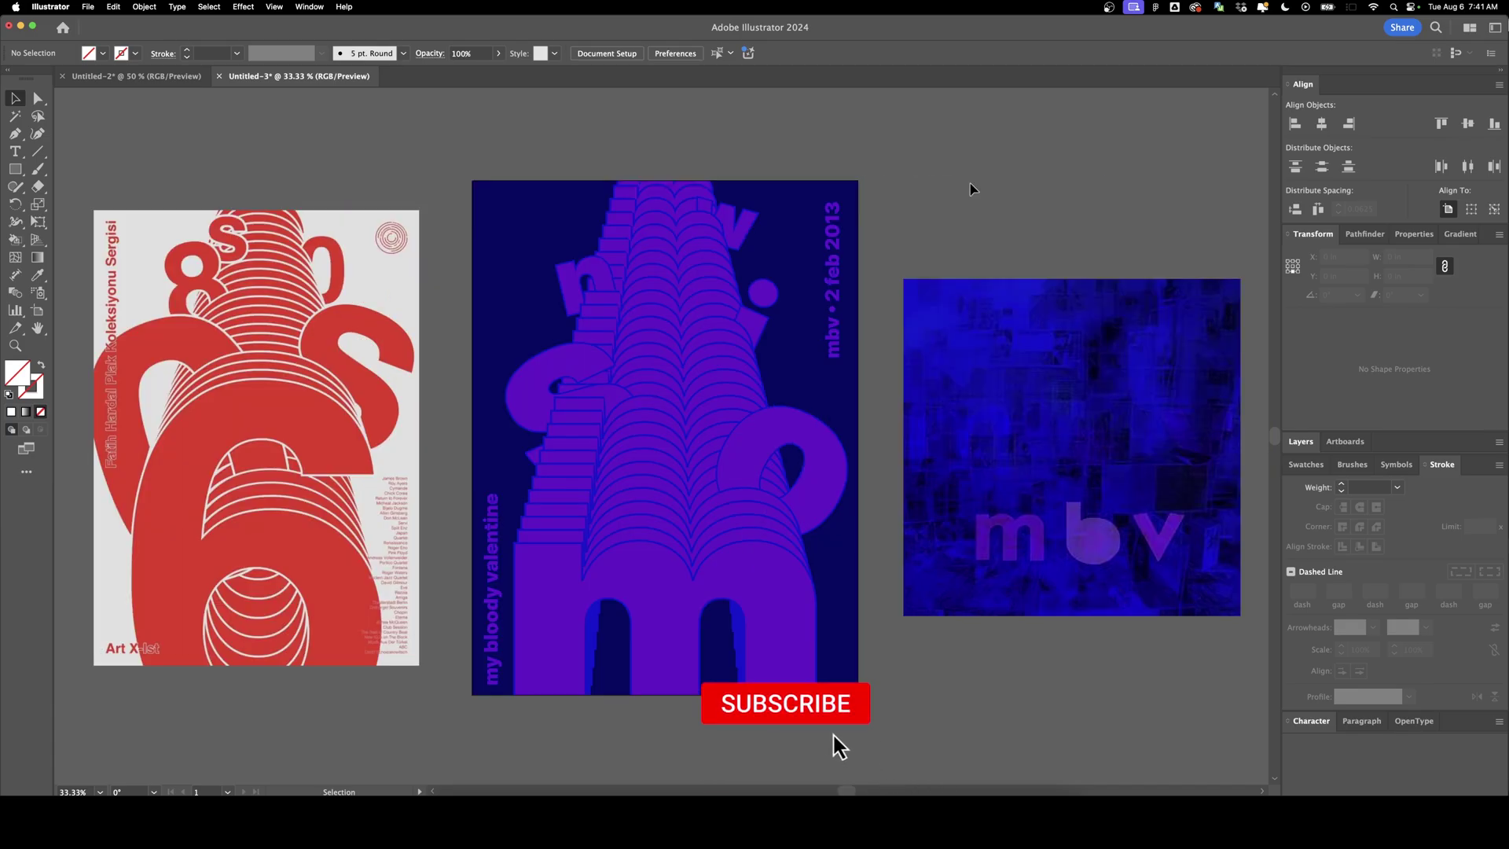